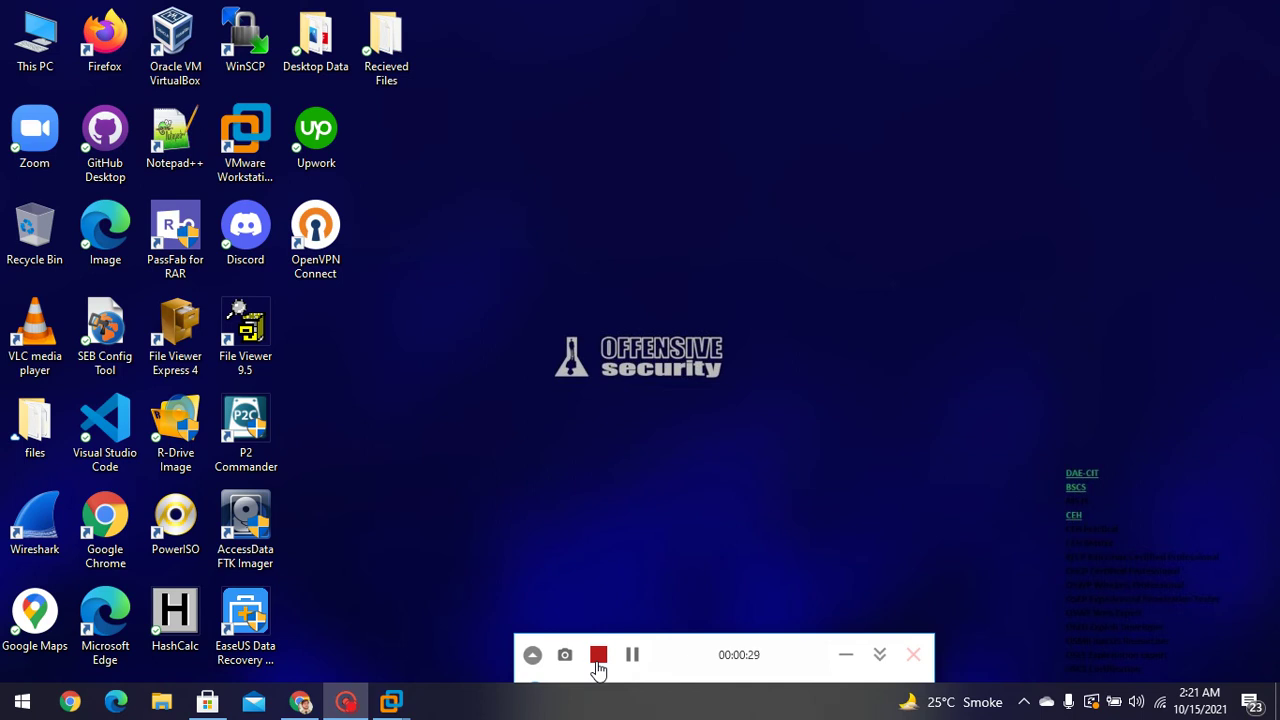
- Switch to the Windows Server 2019 virtual machine in VMware Workstation and open Server Manager in a maximized window
mouse_move(391, 702)
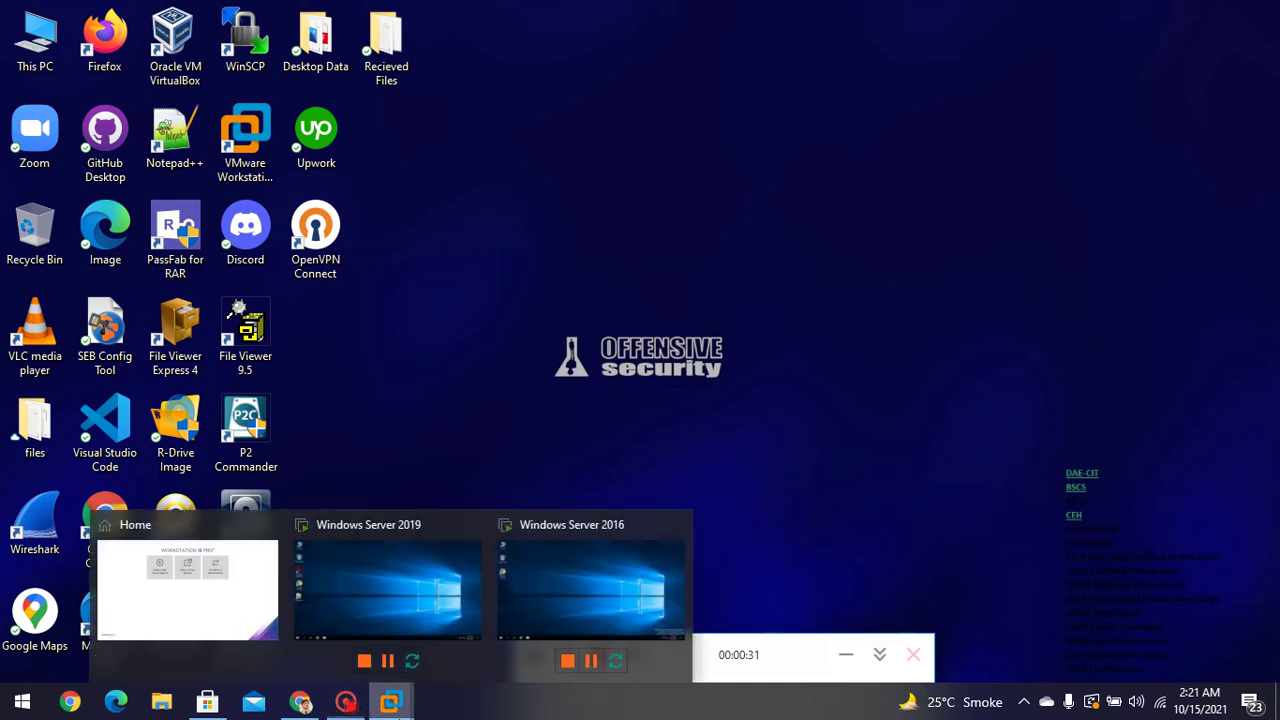
click(449, 582)
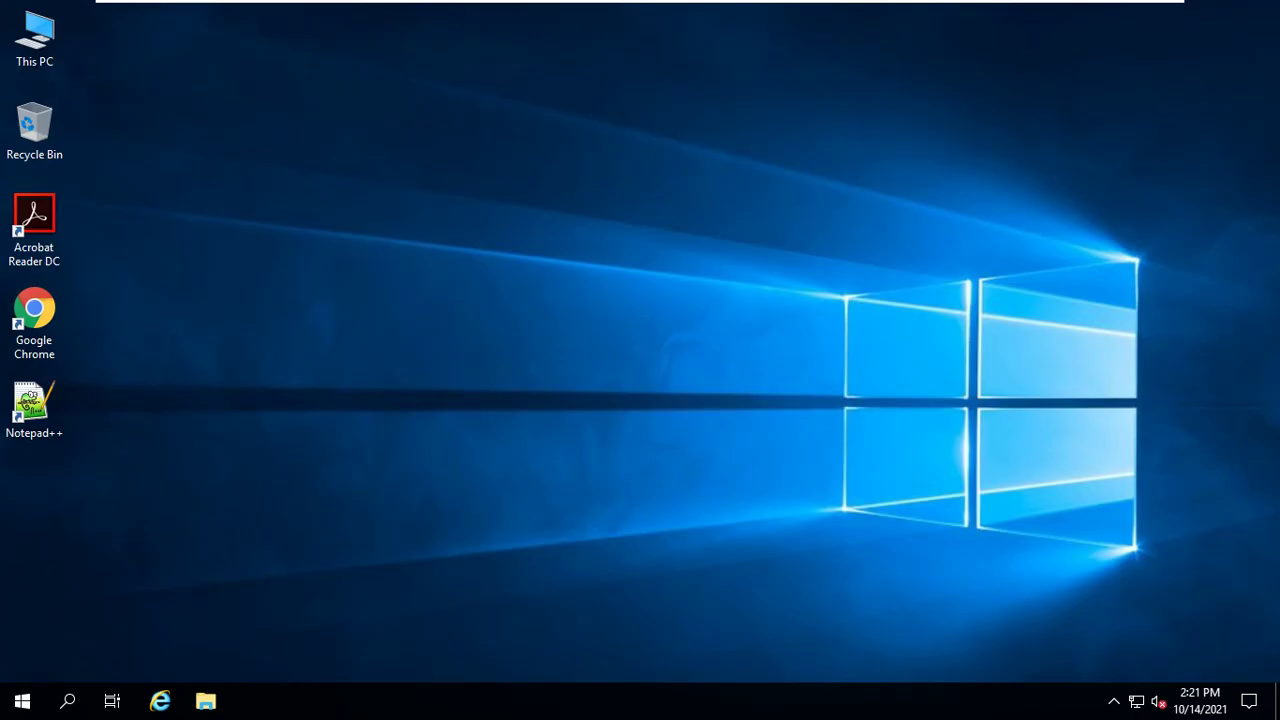
click(23, 706)
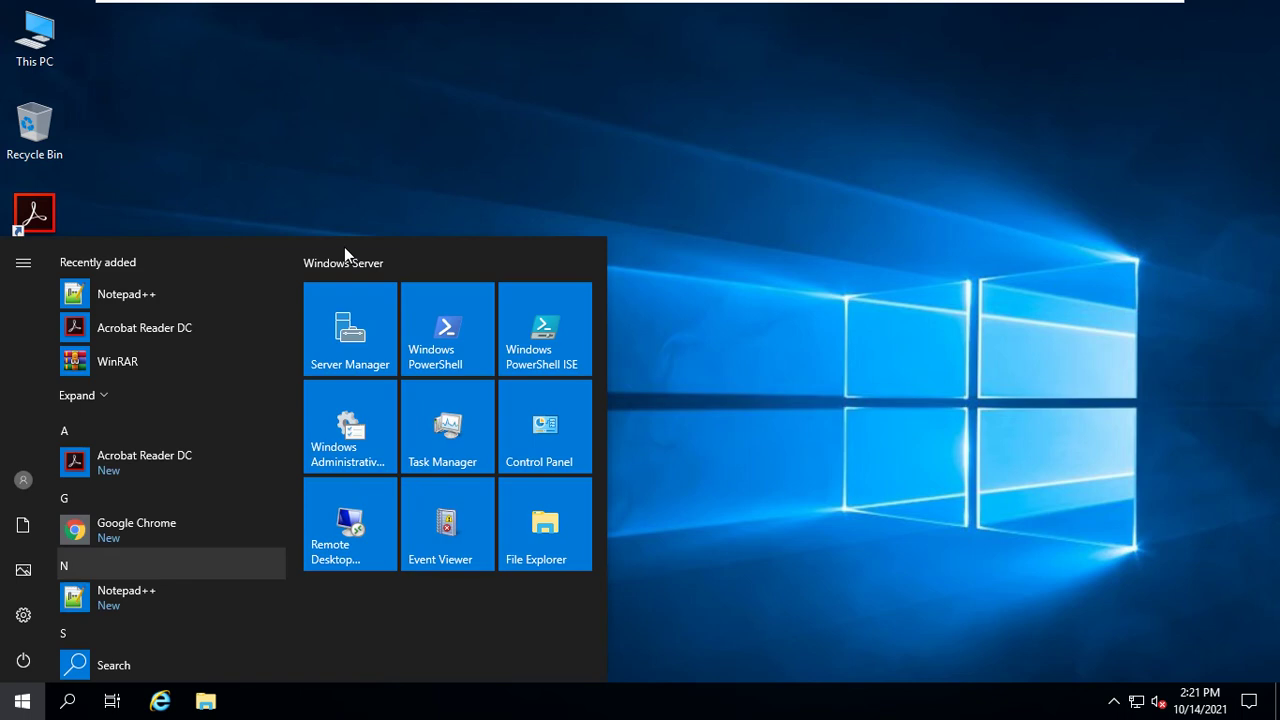
click(350, 330)
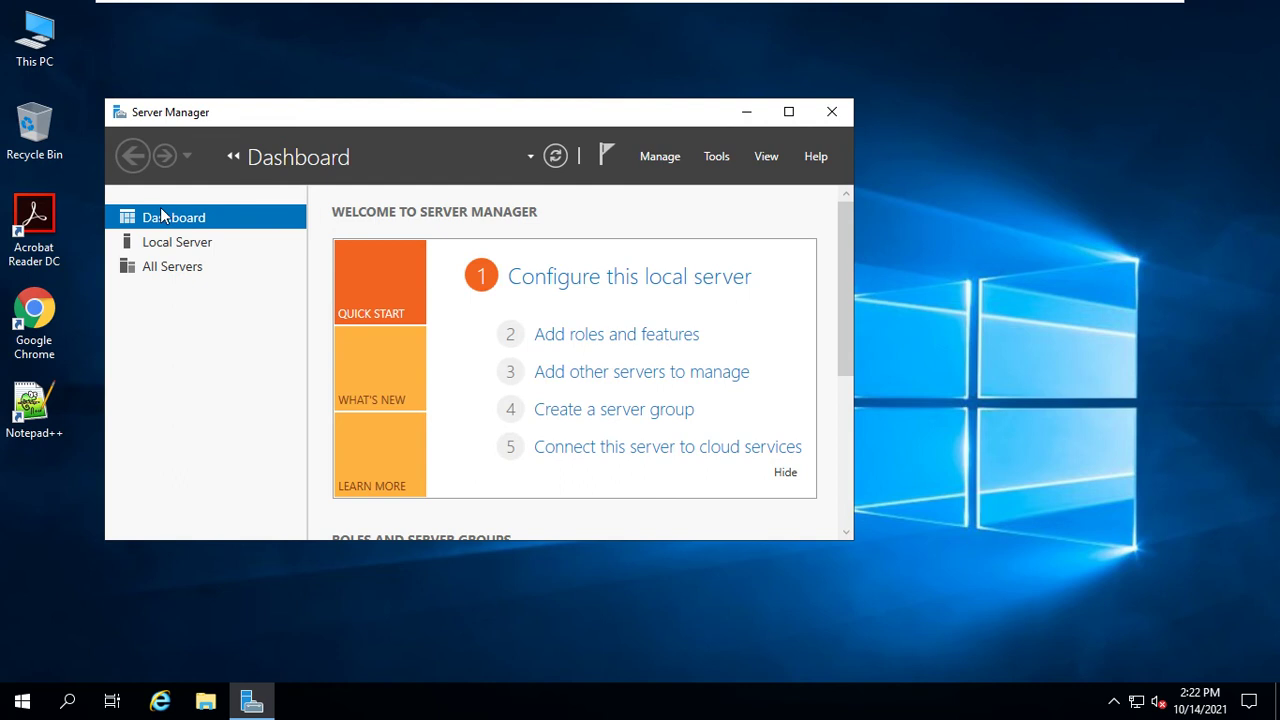
click(789, 113)
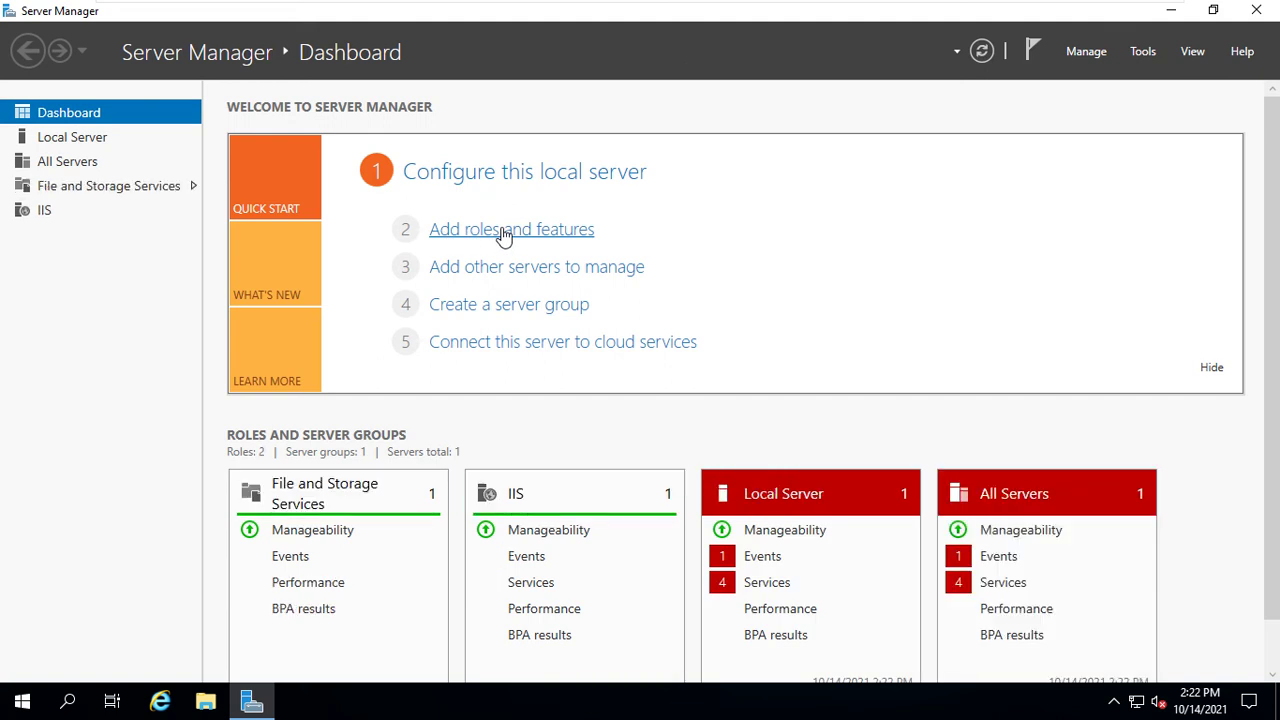
- Start adding roles and features with a role-based or feature-based installation on Server2019, continuing to the server roles selection
click(503, 232)
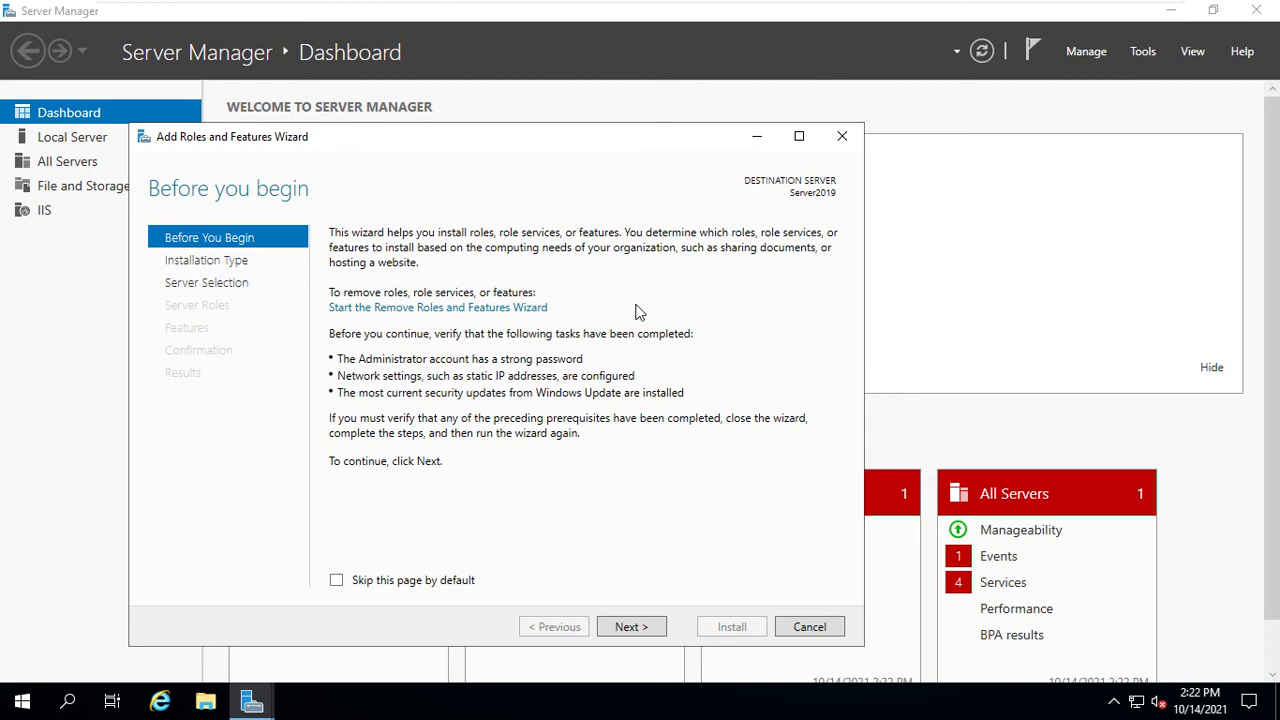
click(630, 627)
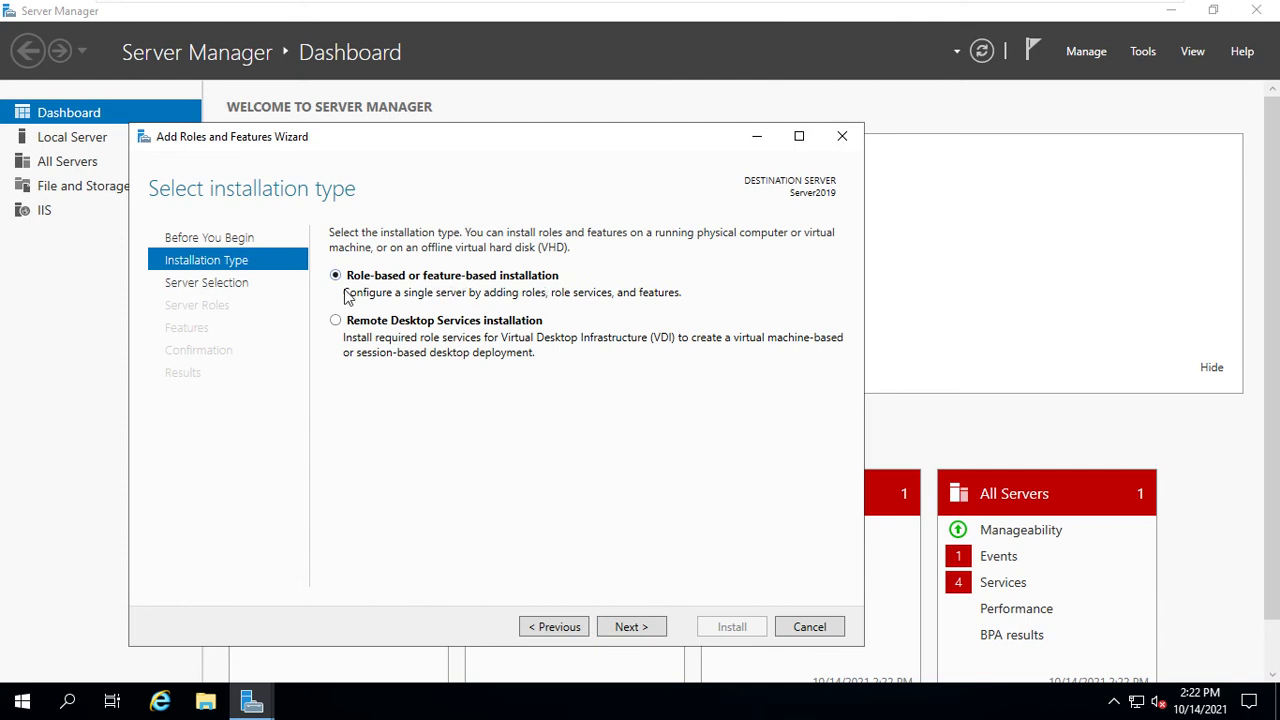
click(650, 628)
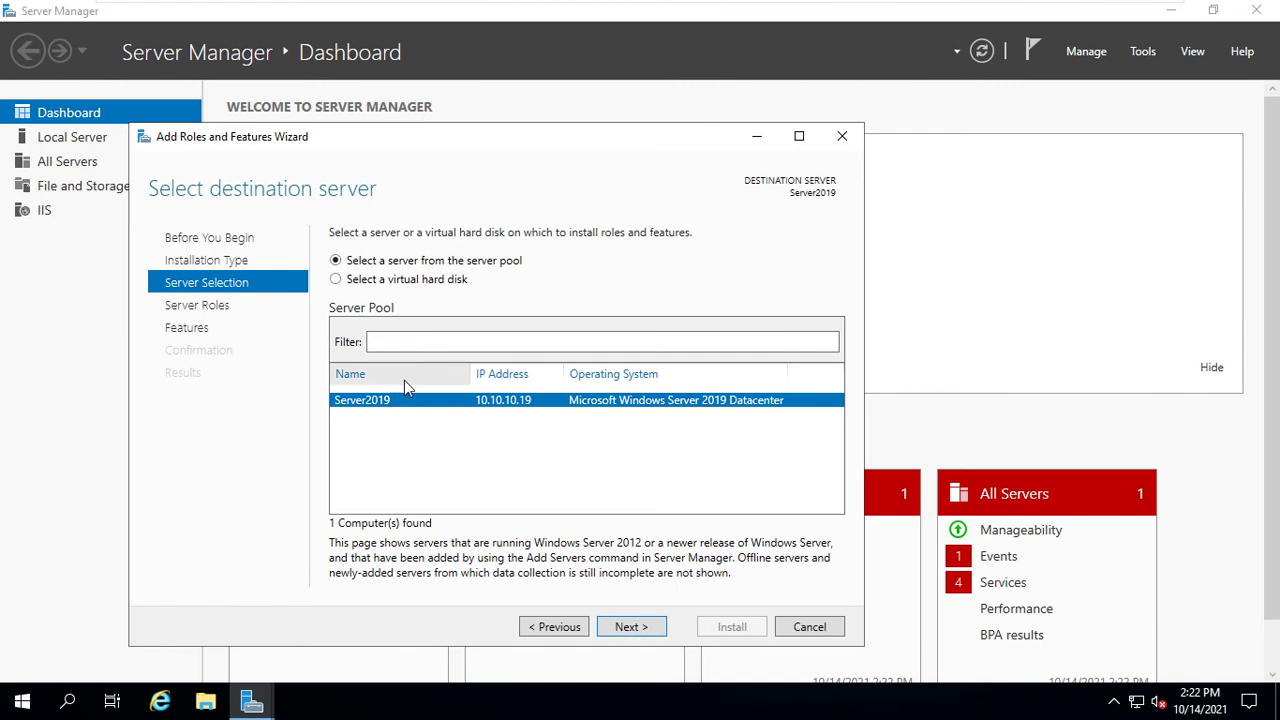
click(645, 630)
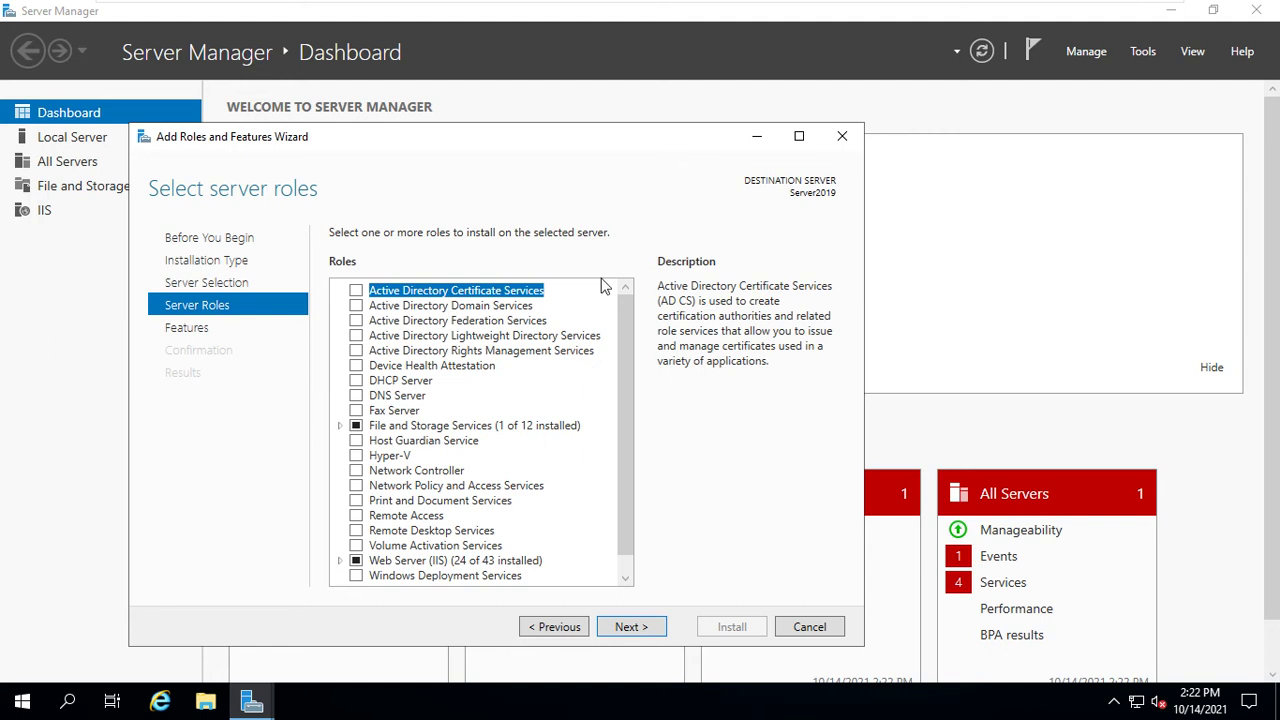
- Look through the server roles and expand Web Server (IIS) and its Web Server role service to show their components
drag(626, 337, 623, 385)
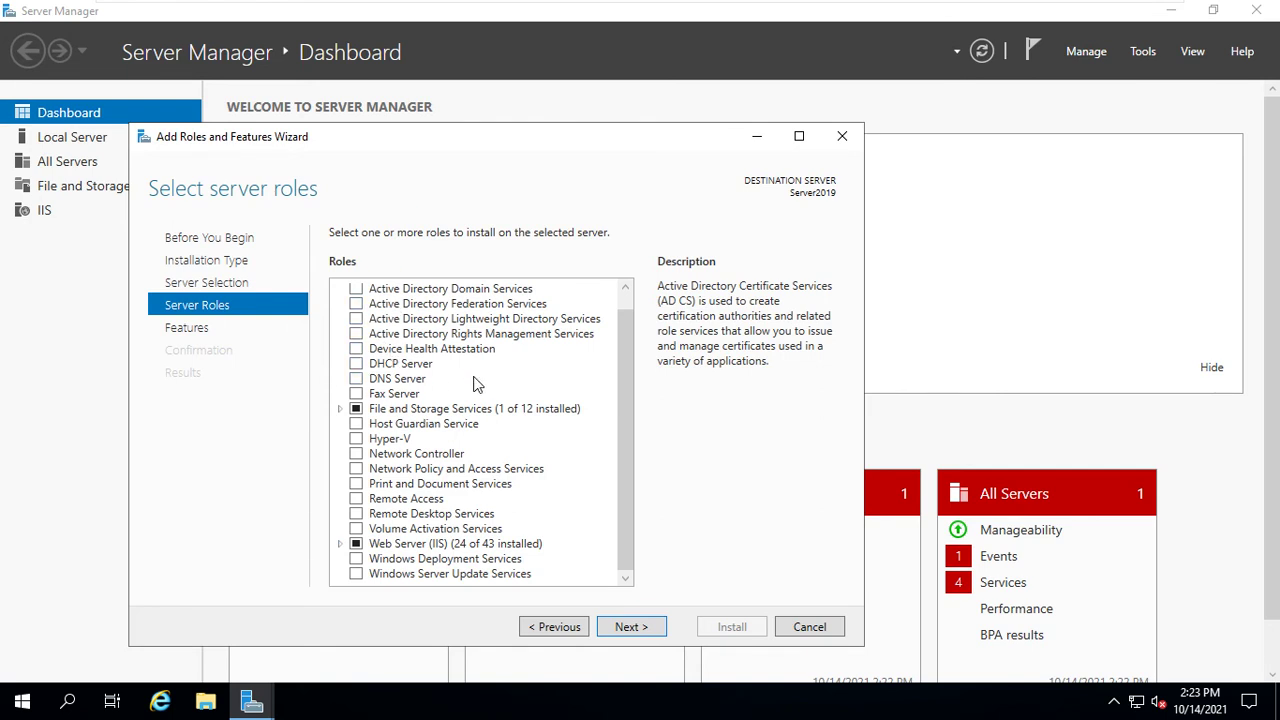
scroll(627, 390, up, 1)
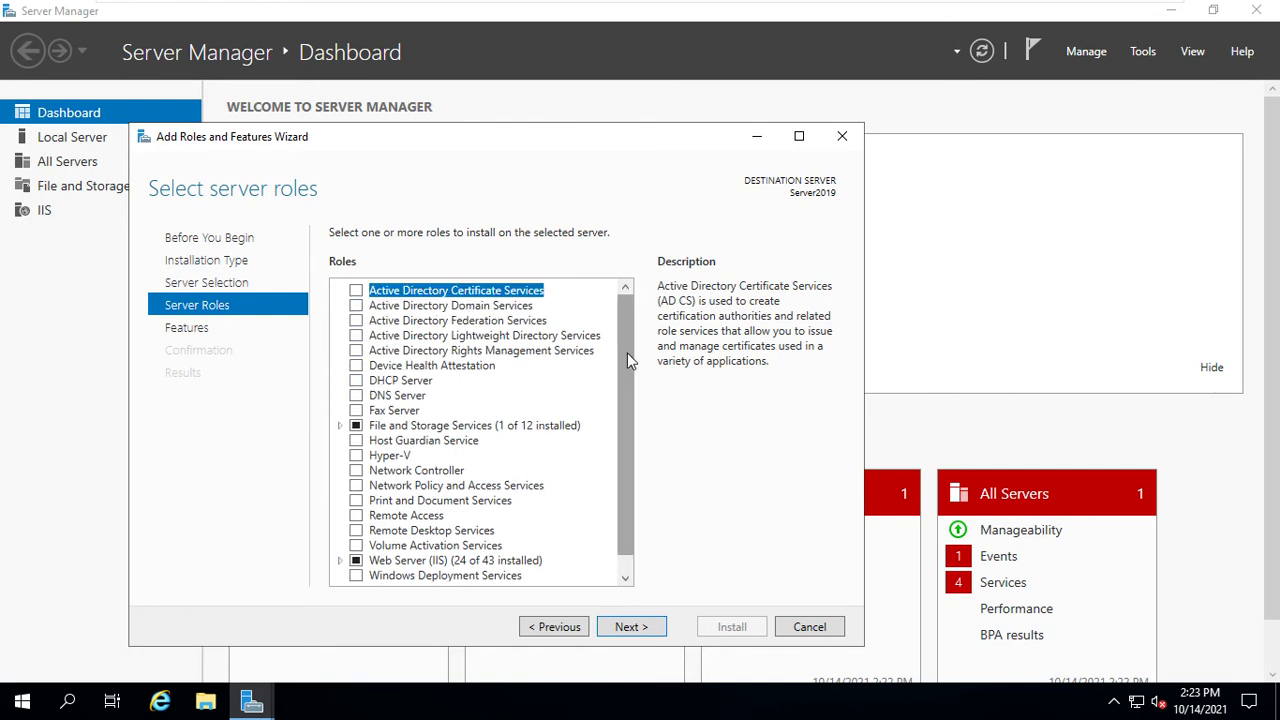
scroll(625, 370, down, 1)
scroll(625, 330, up, 1)
scroll(625, 293, down, 1)
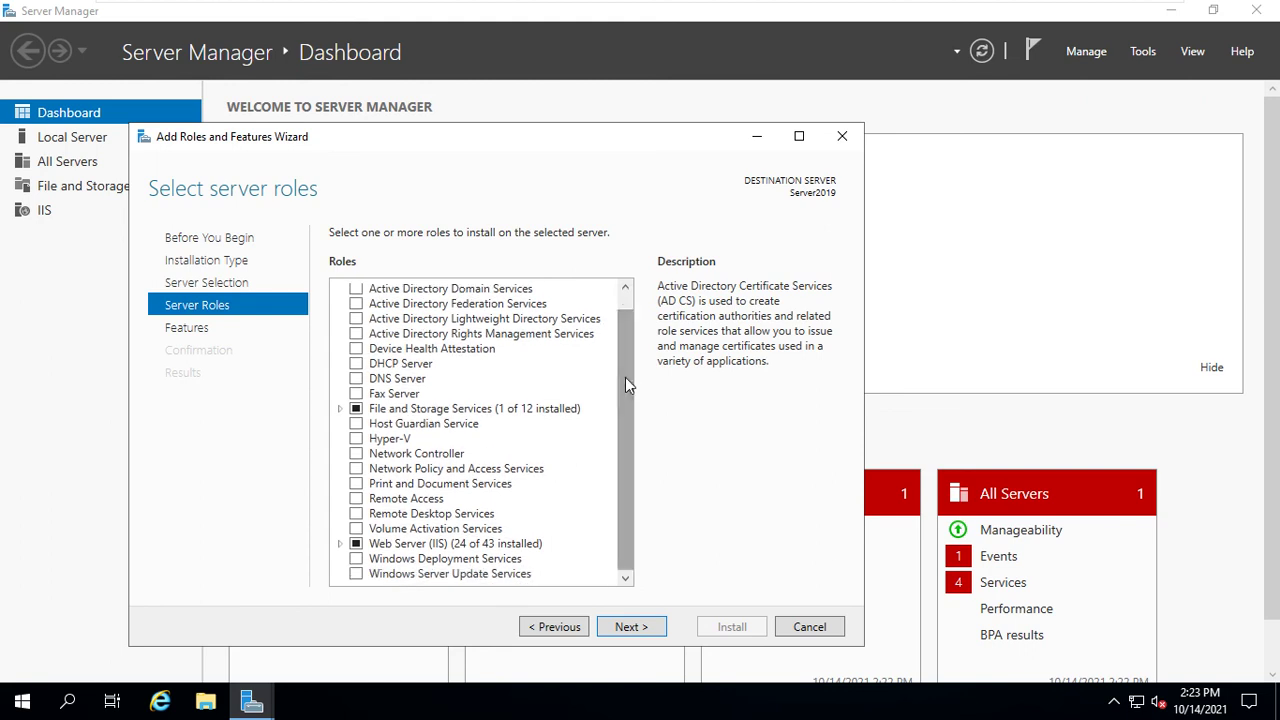
double_click(357, 545)
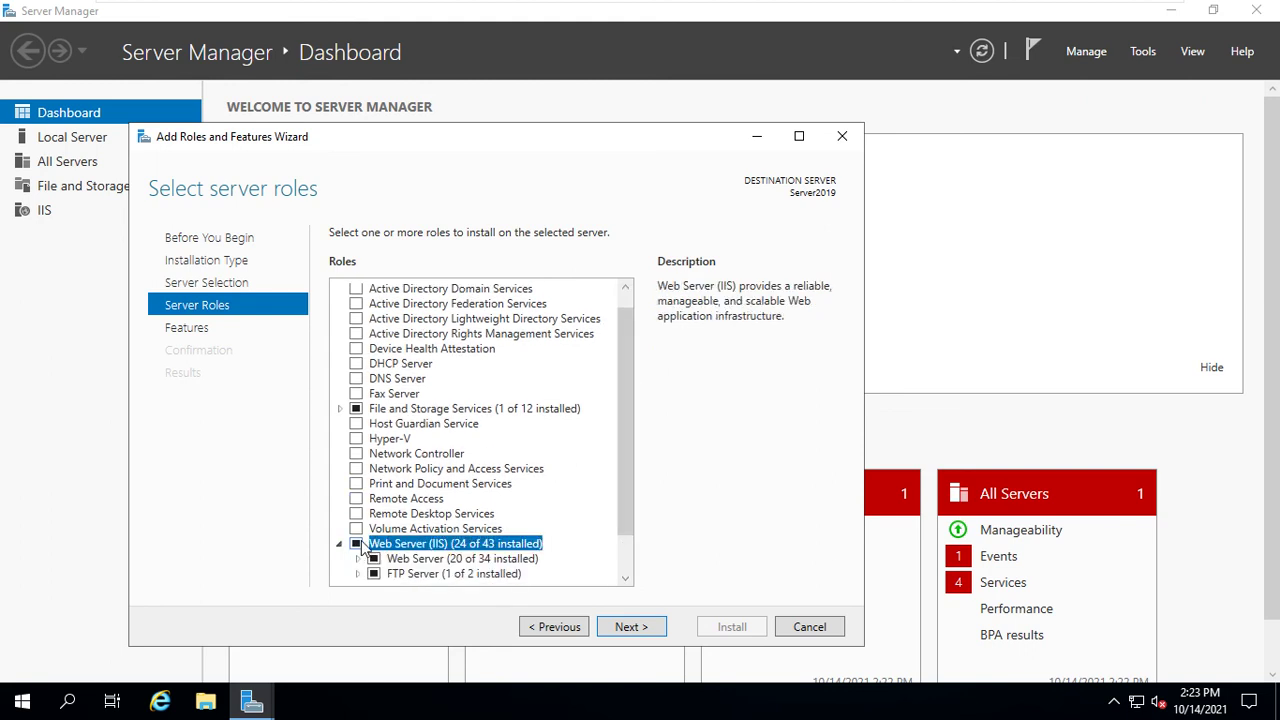
scroll(628, 480, down, 1)
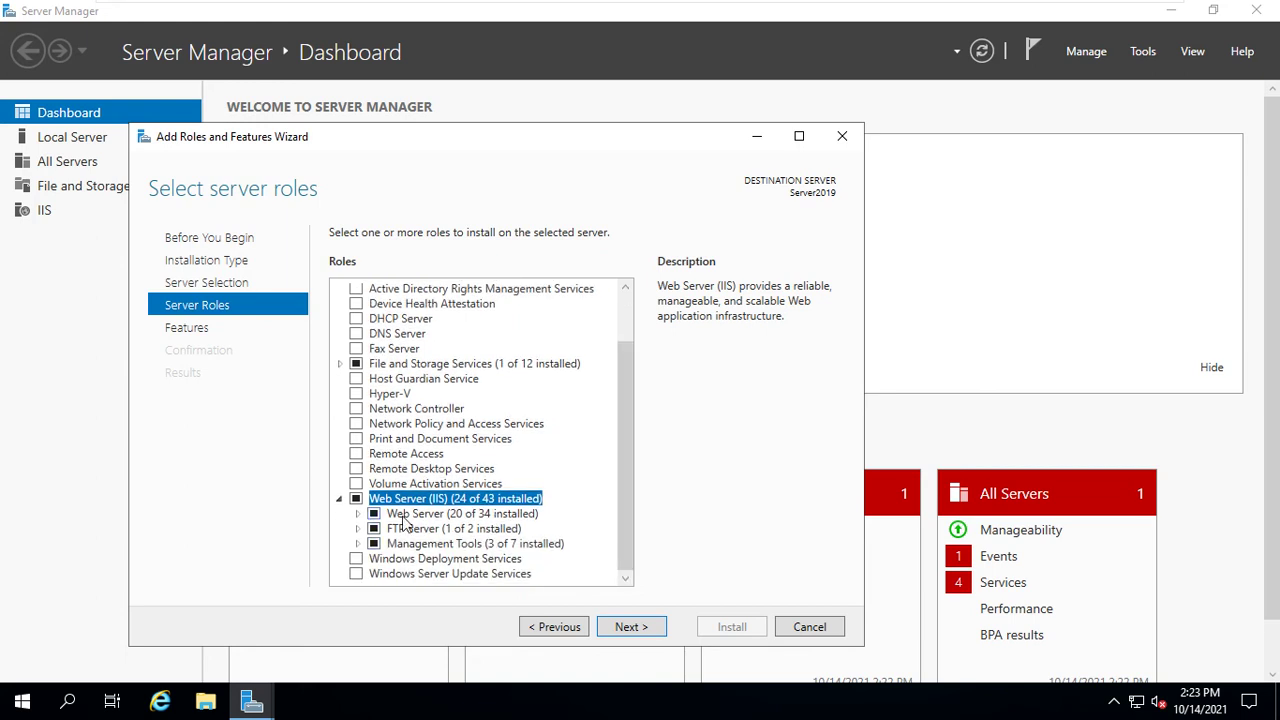
click(359, 514)
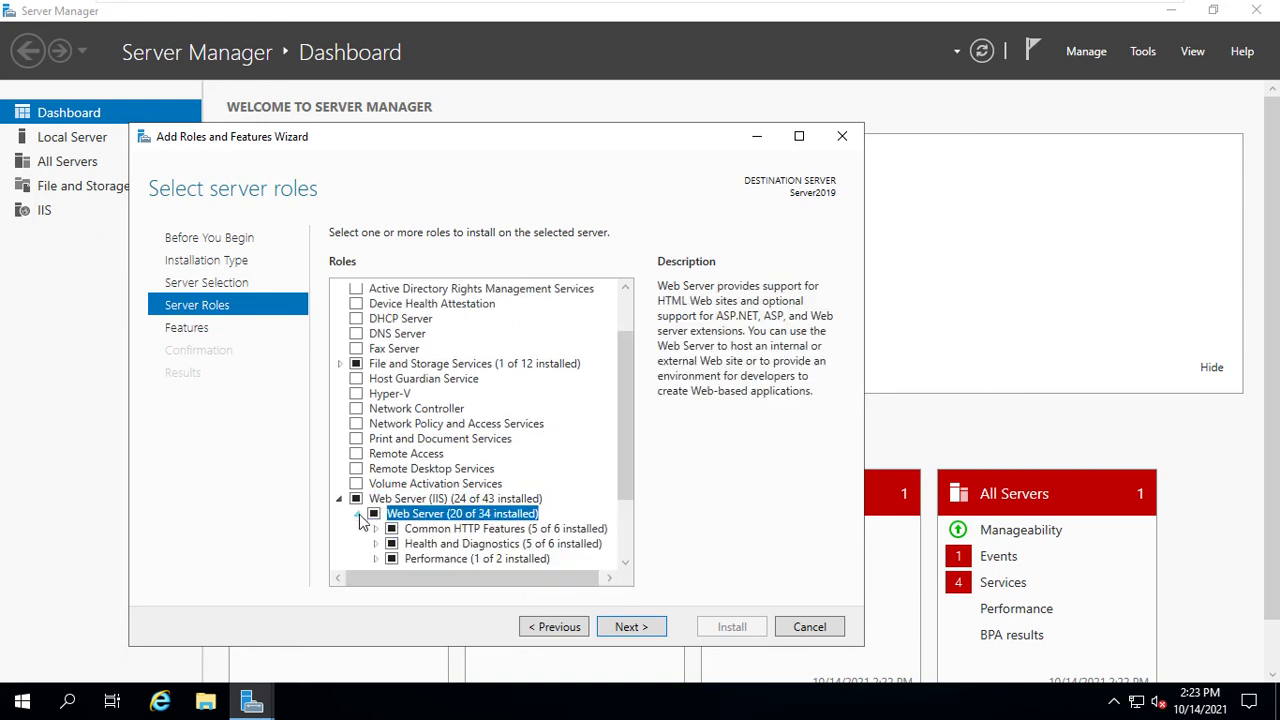
drag(624, 440, 624, 497)
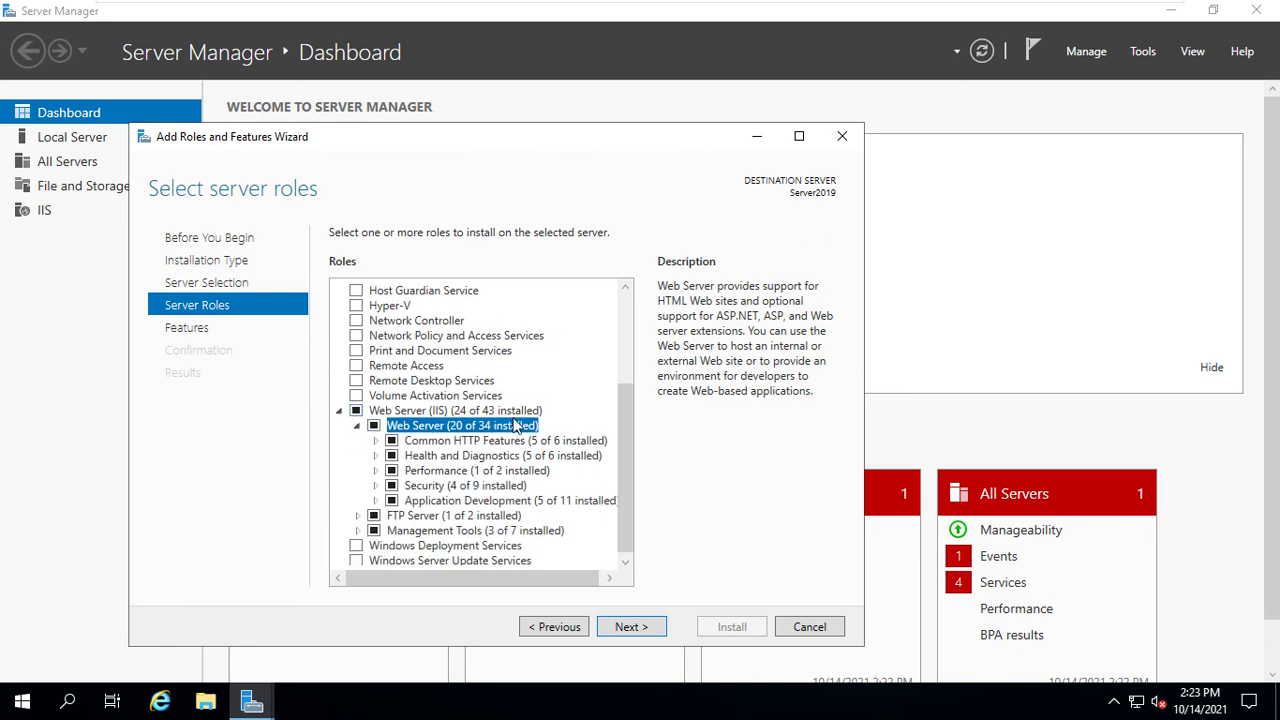
- Expand Common HTTP Features and review Default Document, Directory Browsing, HTTP Errors, Static Content and HTTP Redirection
double_click(393, 442)
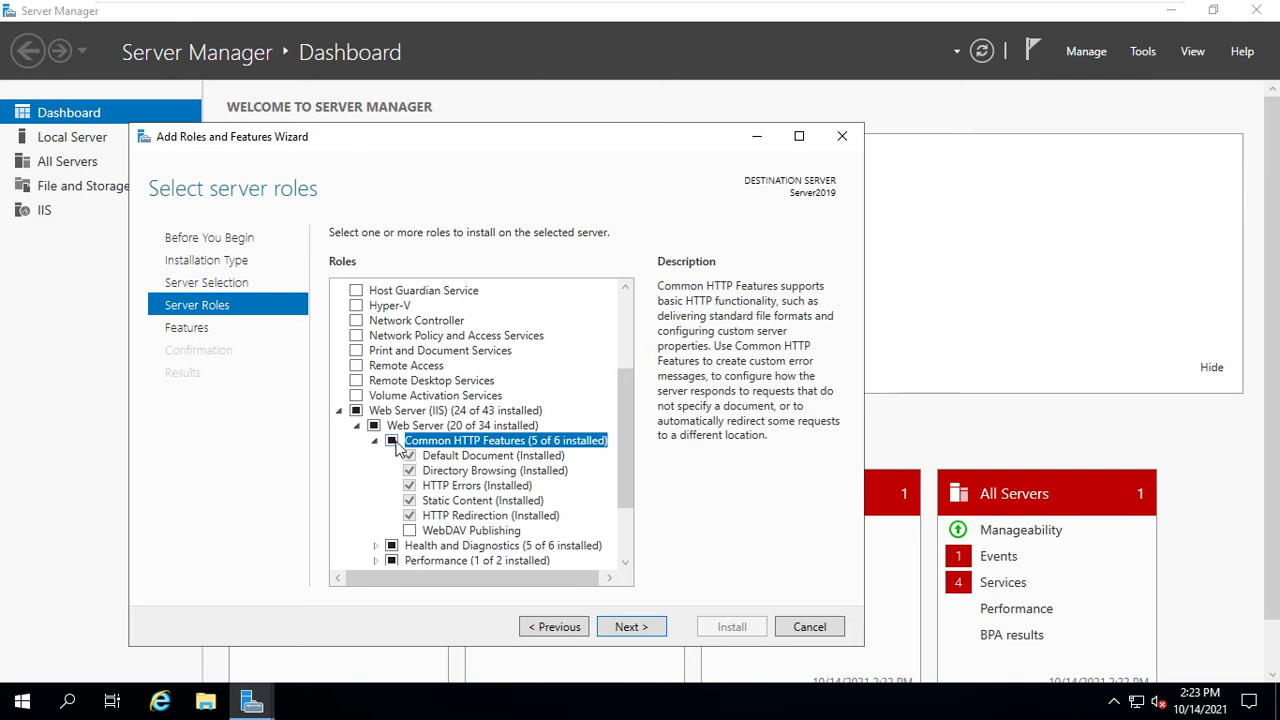
click(410, 458)
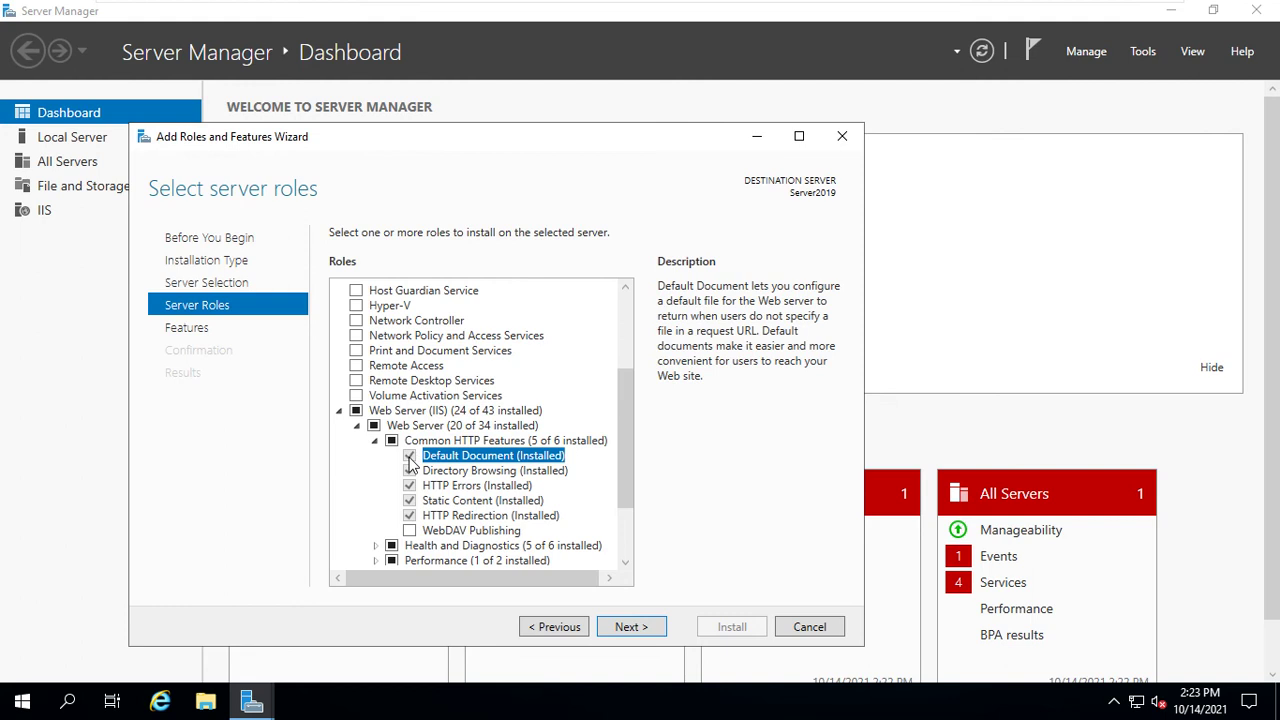
click(410, 471)
click(410, 486)
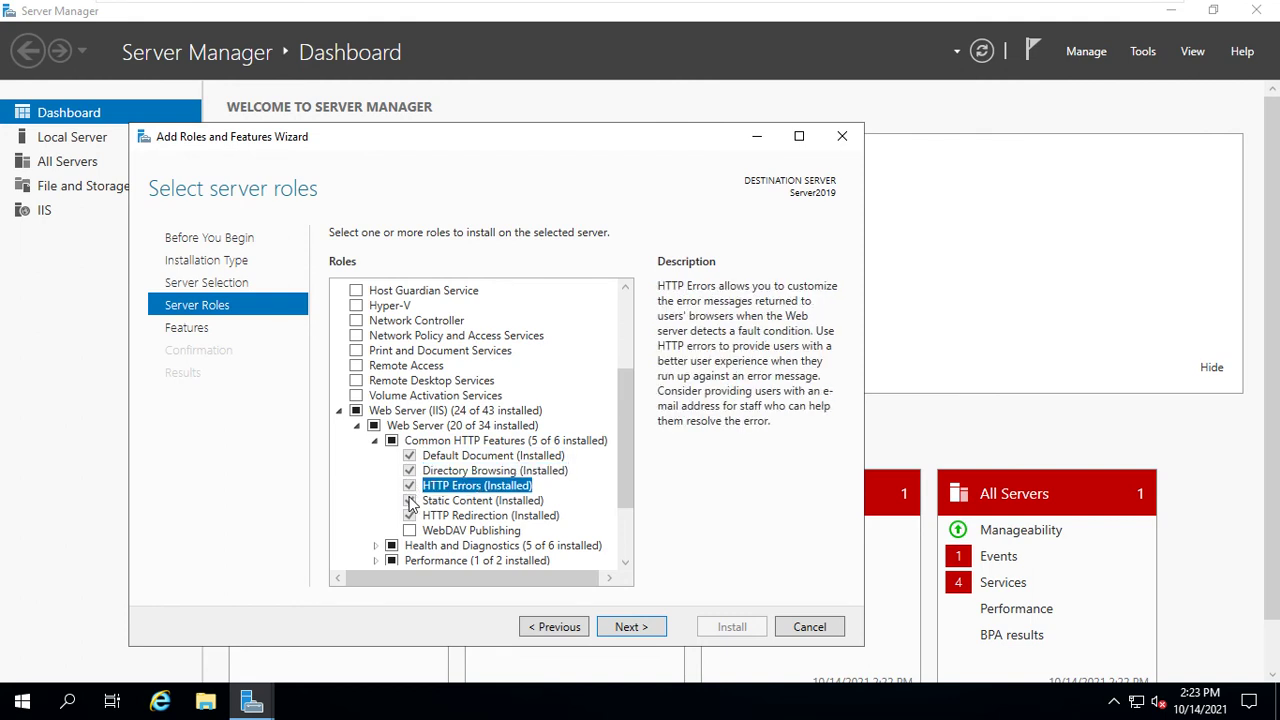
click(410, 501)
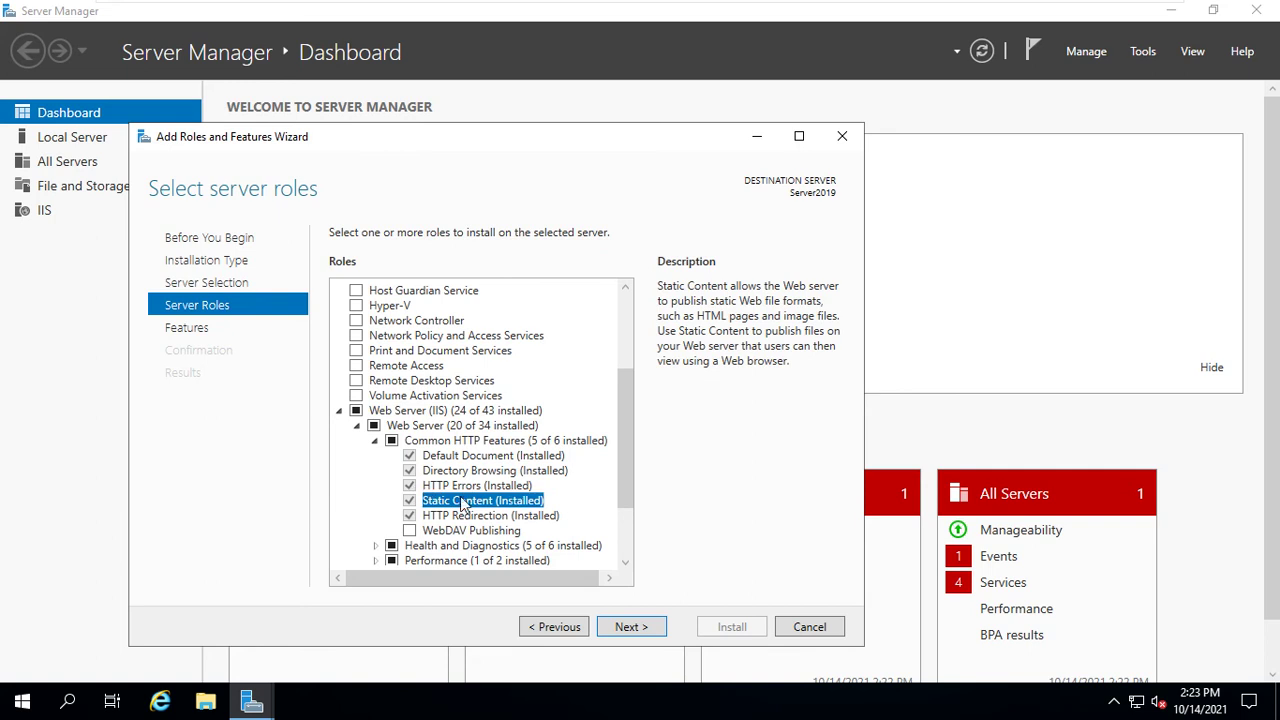
click(410, 517)
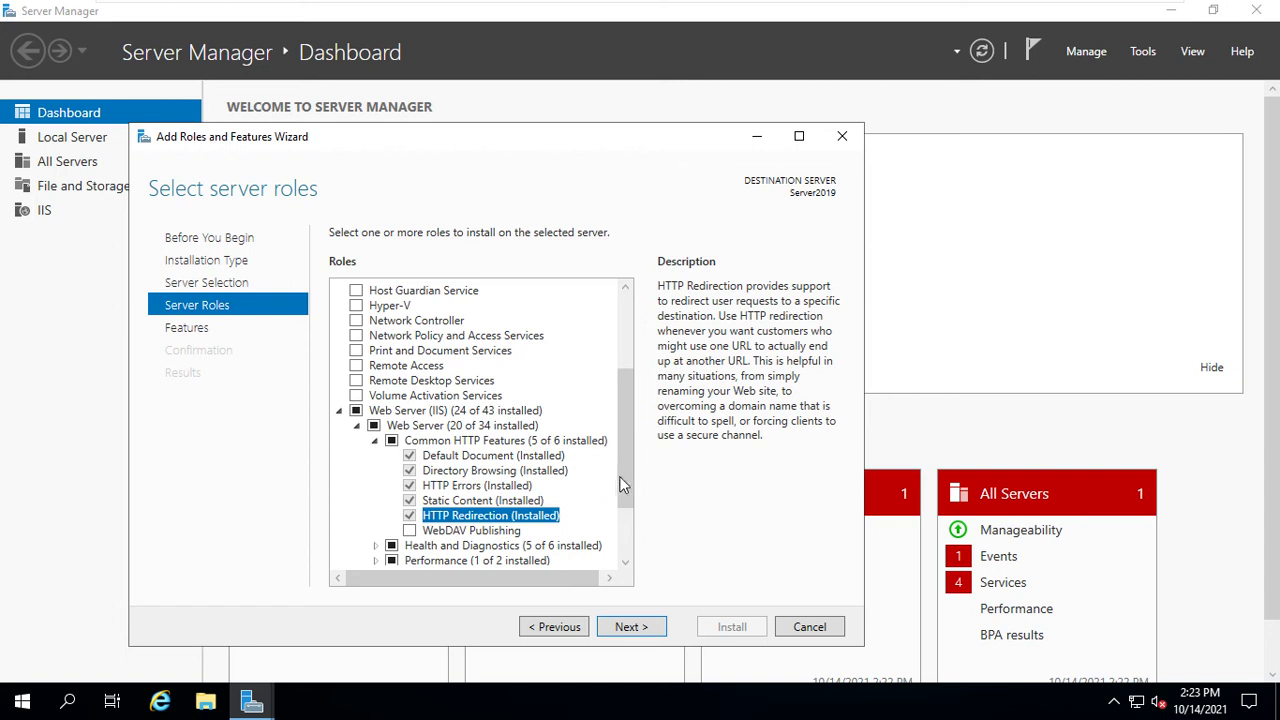
- Expand Health and Diagnostics under Web Server and review its logging, request monitoring and tracing components
drag(621, 479, 621, 520)
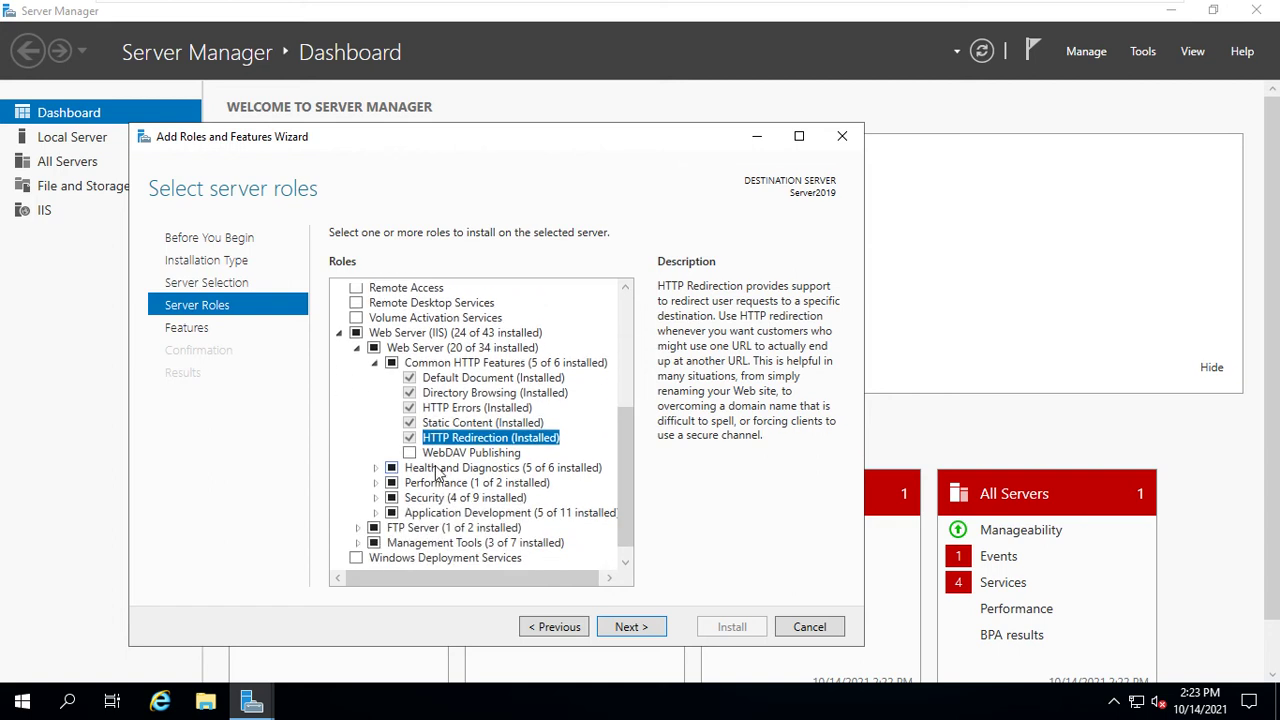
click(376, 469)
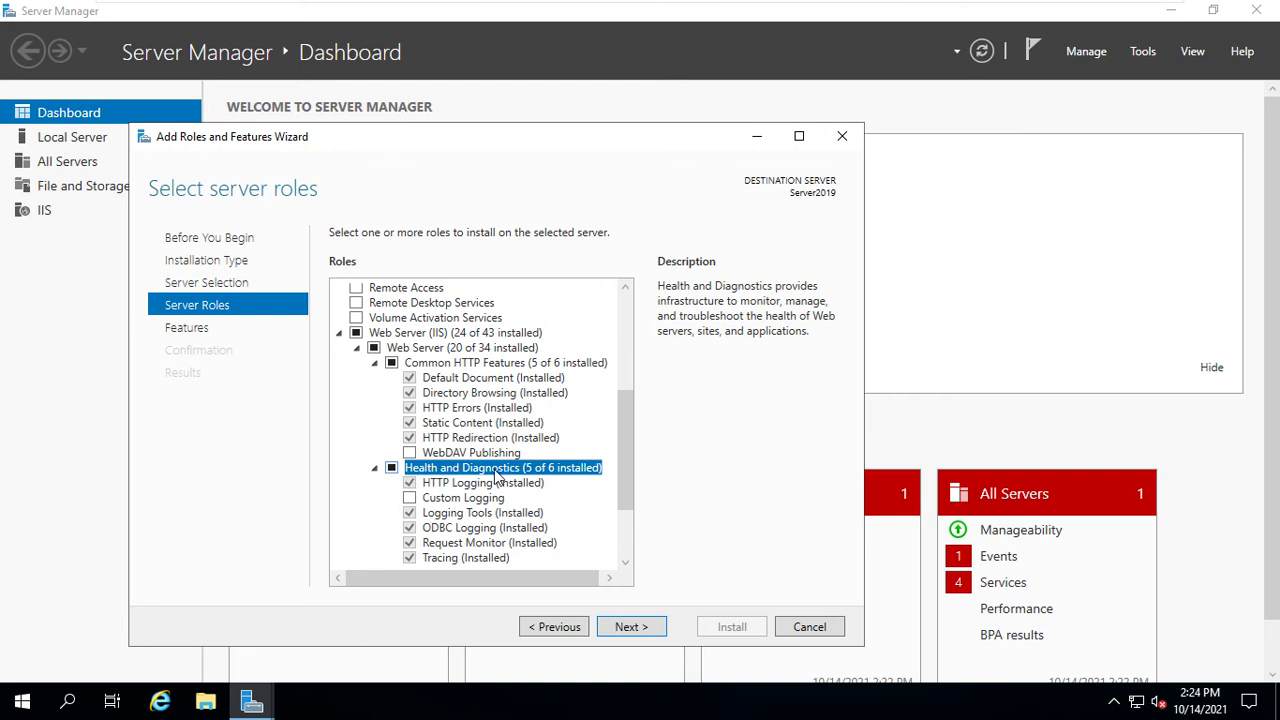
drag(620, 454, 620, 481)
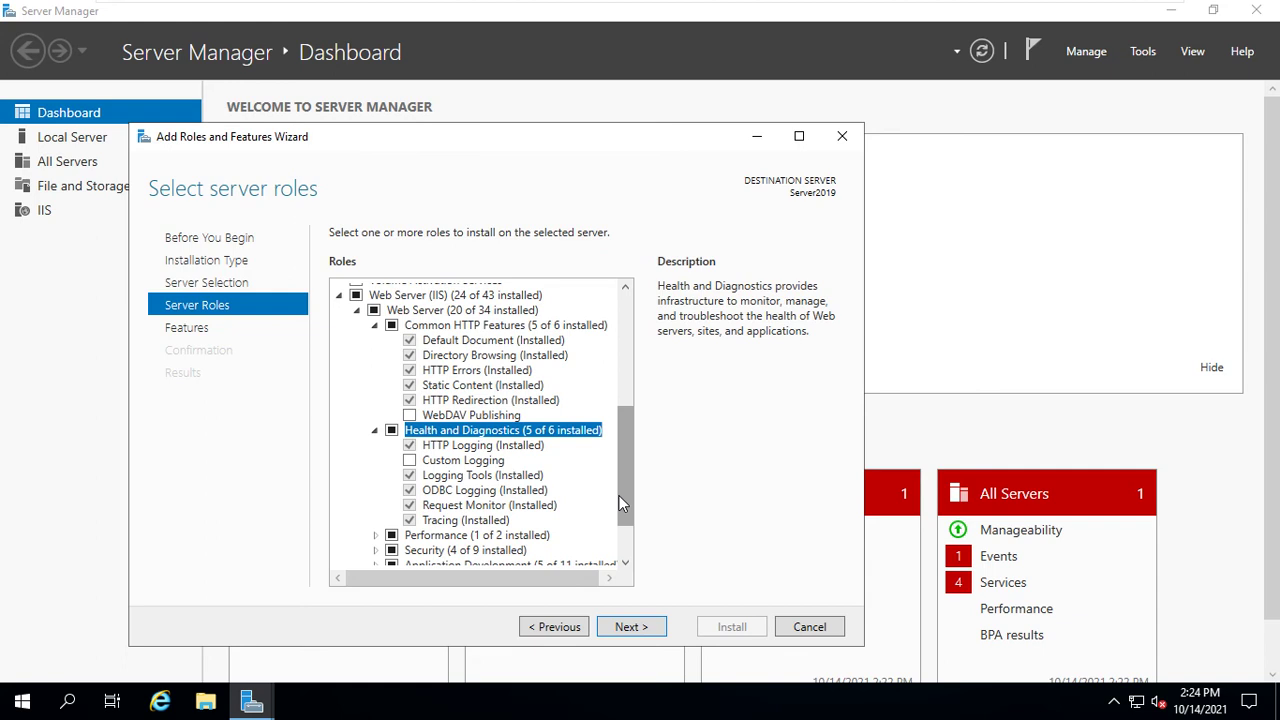
- Expand the Security and Performance groups under Web Server and review their authentication and content compression components
drag(620, 497, 615, 535)
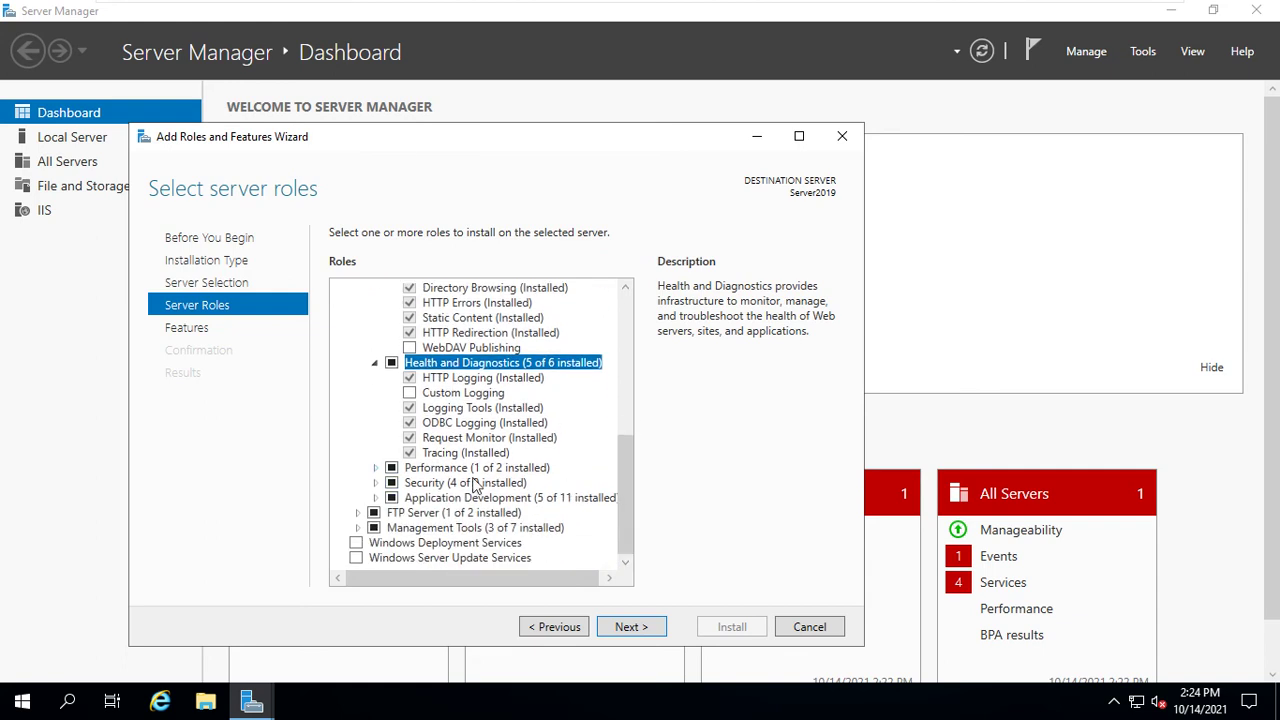
click(375, 483)
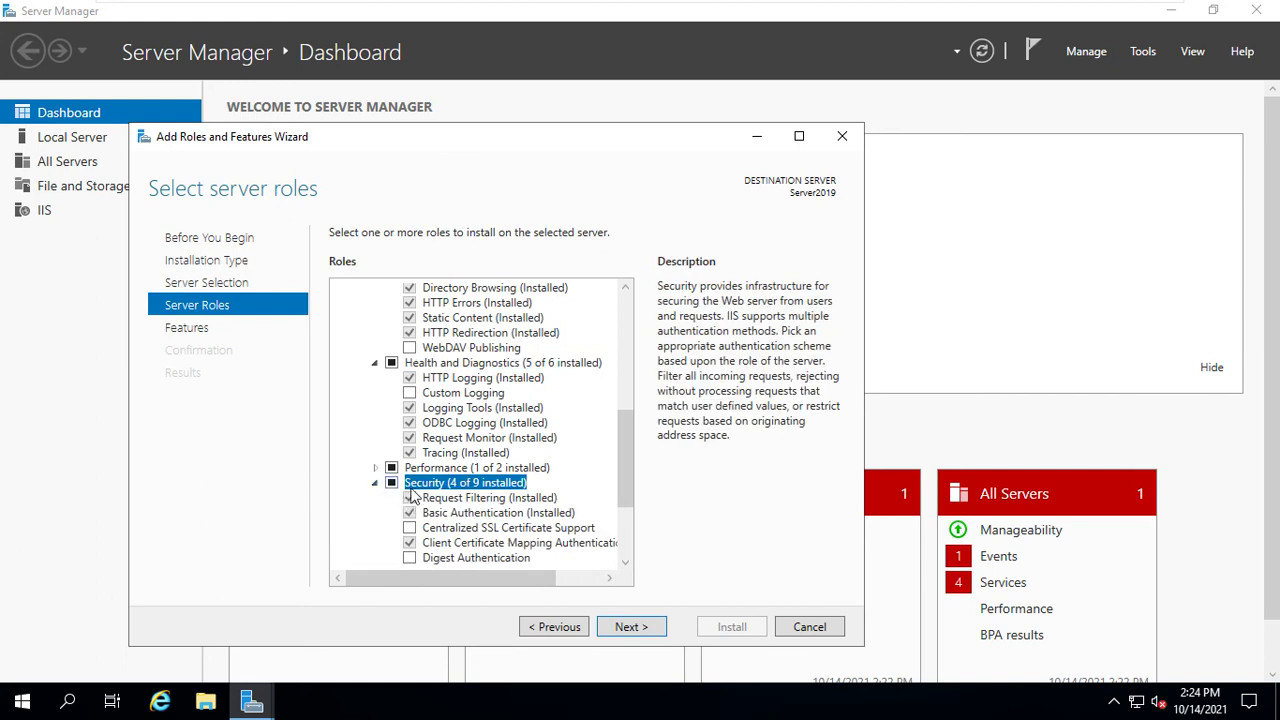
click(376, 468)
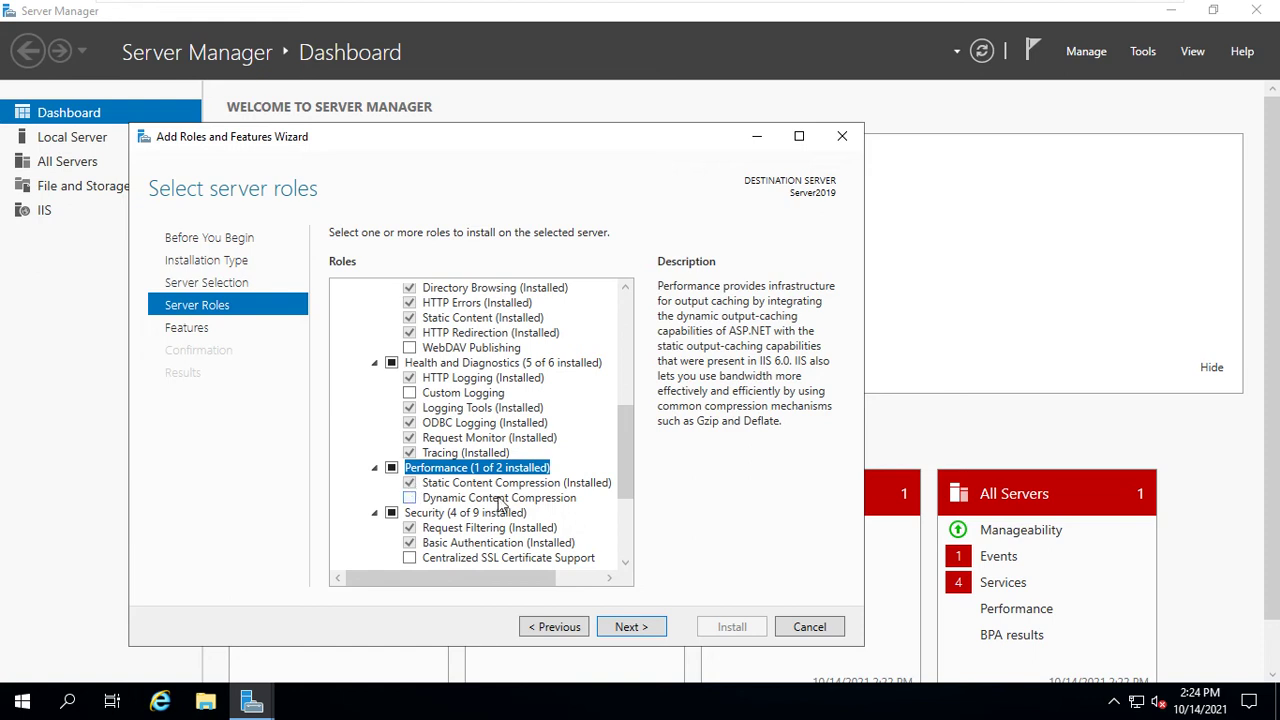
drag(623, 461, 623, 512)
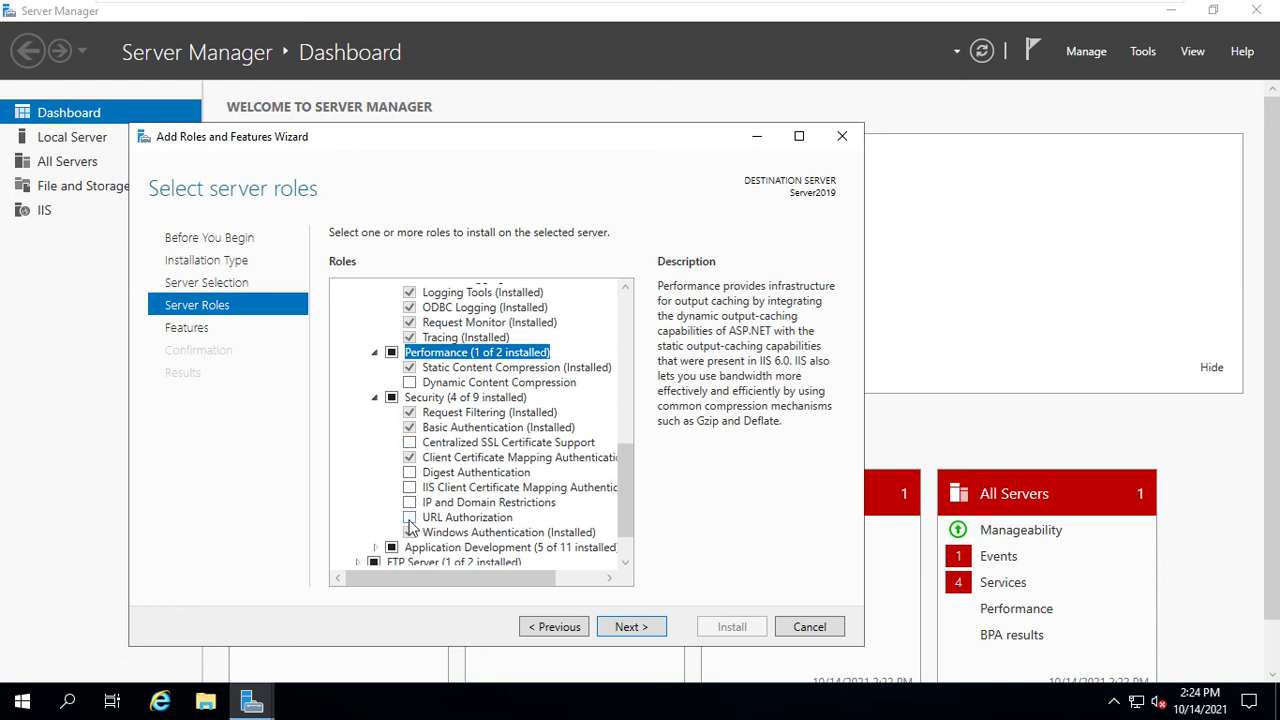
- Expand Application Development under Web Server and review its components, including the description of .NET Extensibility 3.5
scroll(625, 550, down, 1)
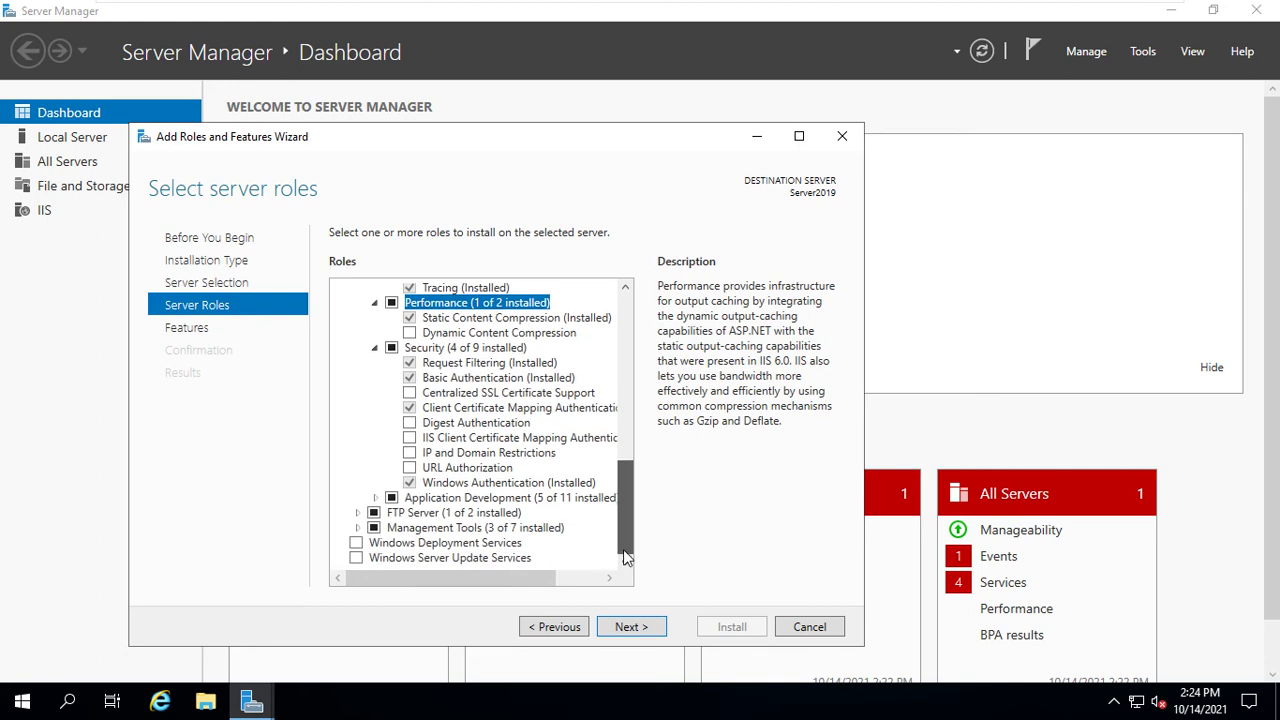
click(375, 499)
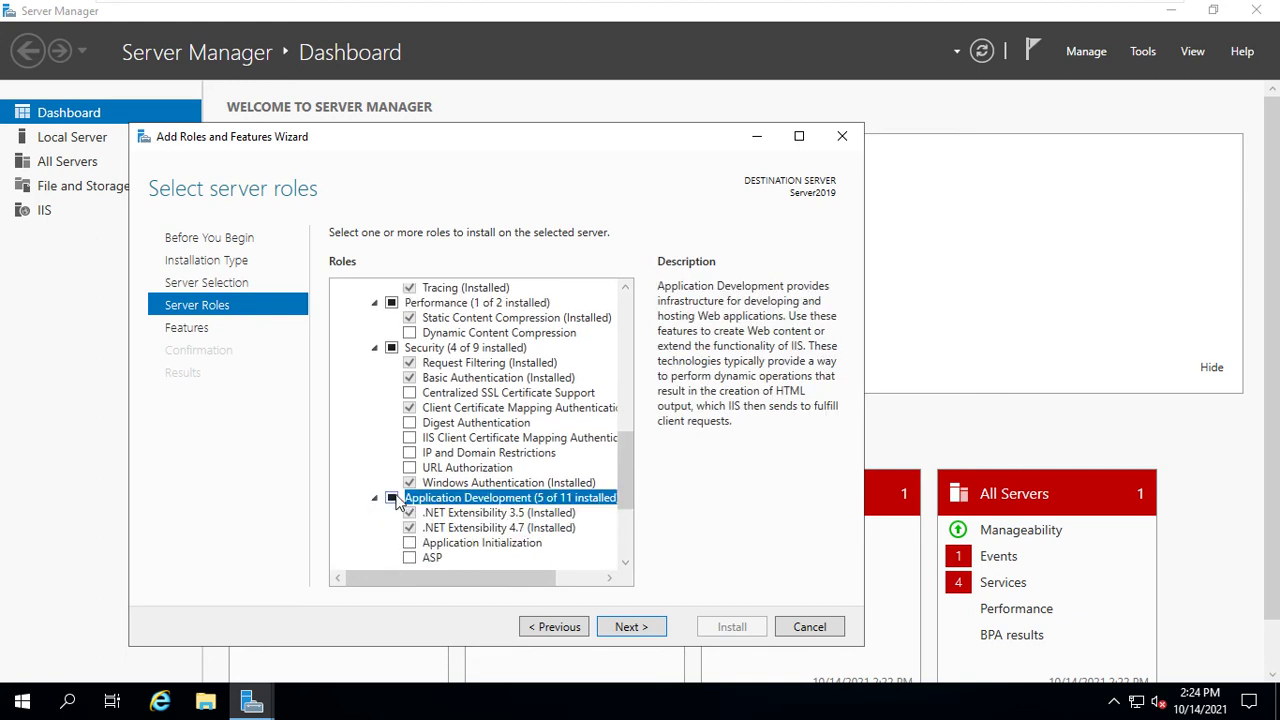
drag(629, 483, 629, 512)
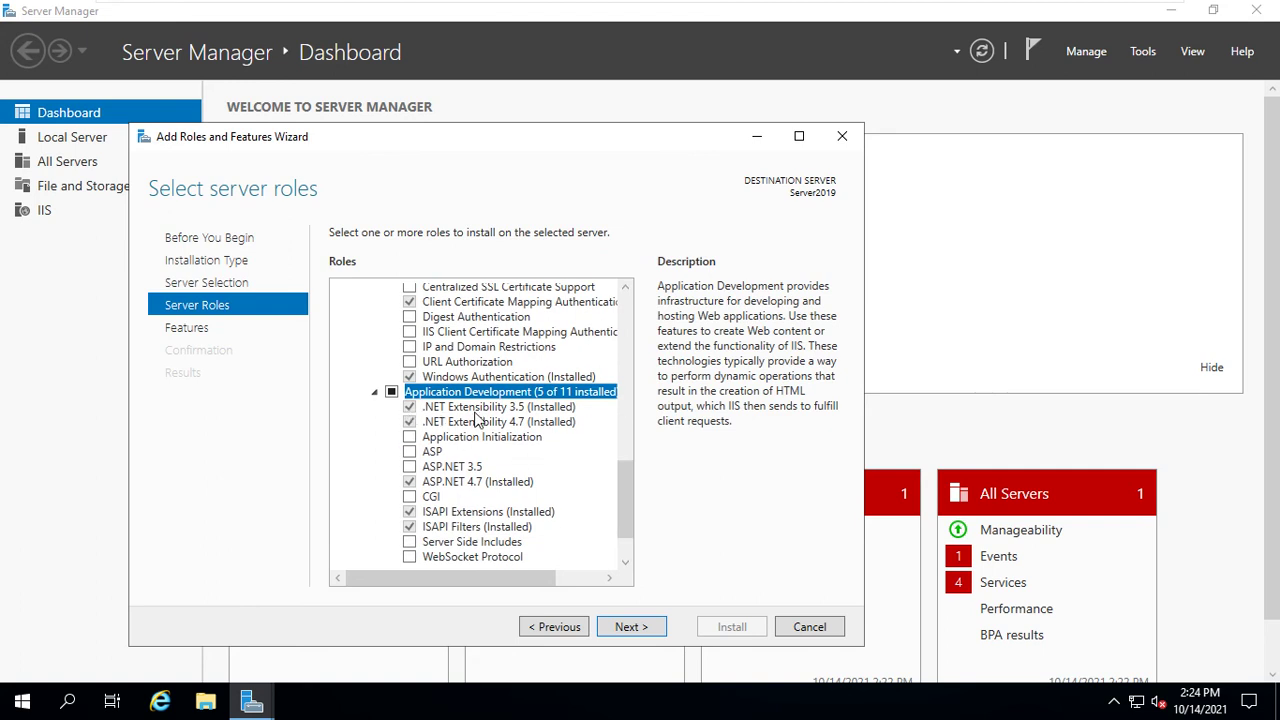
click(413, 408)
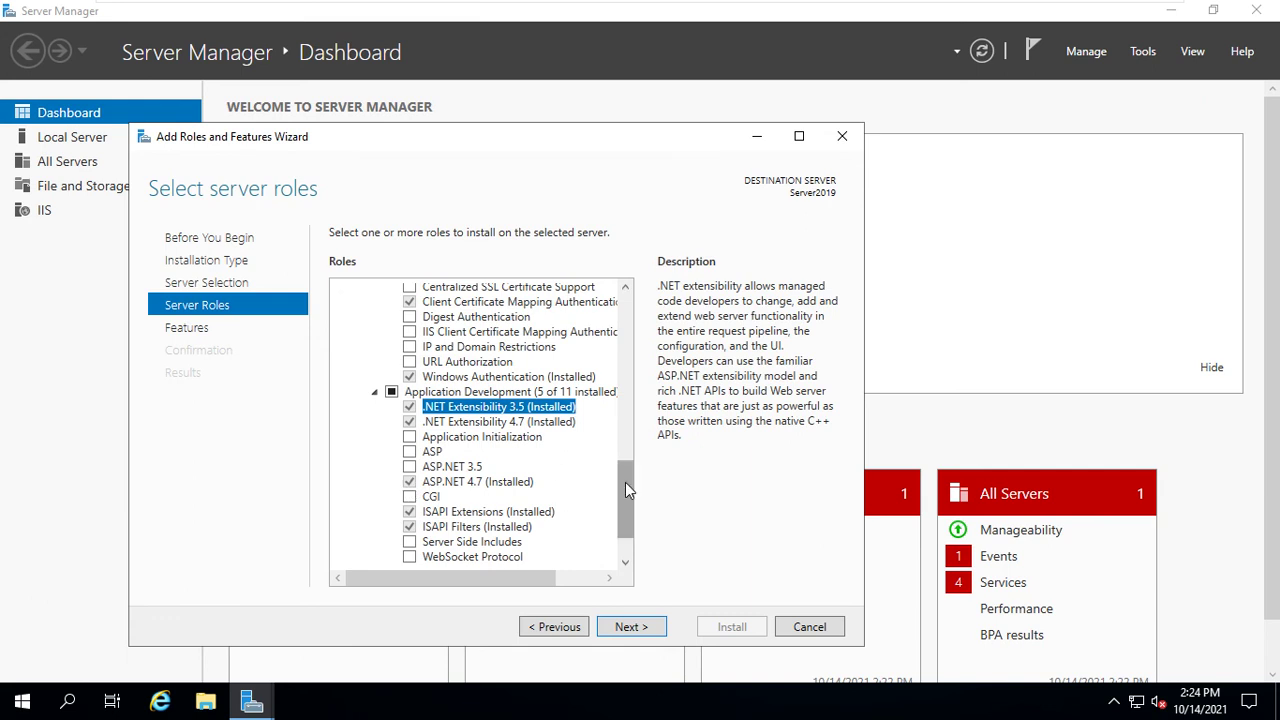
- Expand FTP Server under Web Server (IIS) and review its FTP Service and FTP Extensibility components
drag(625, 482, 625, 511)
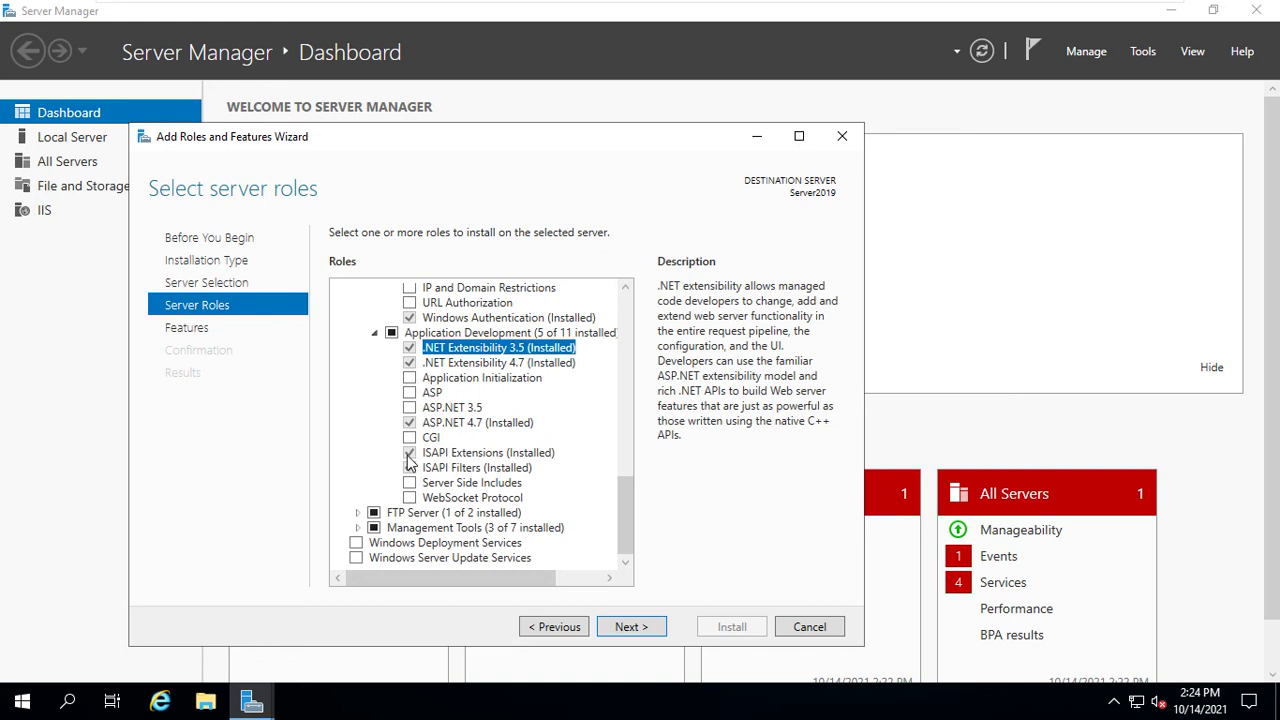
click(359, 512)
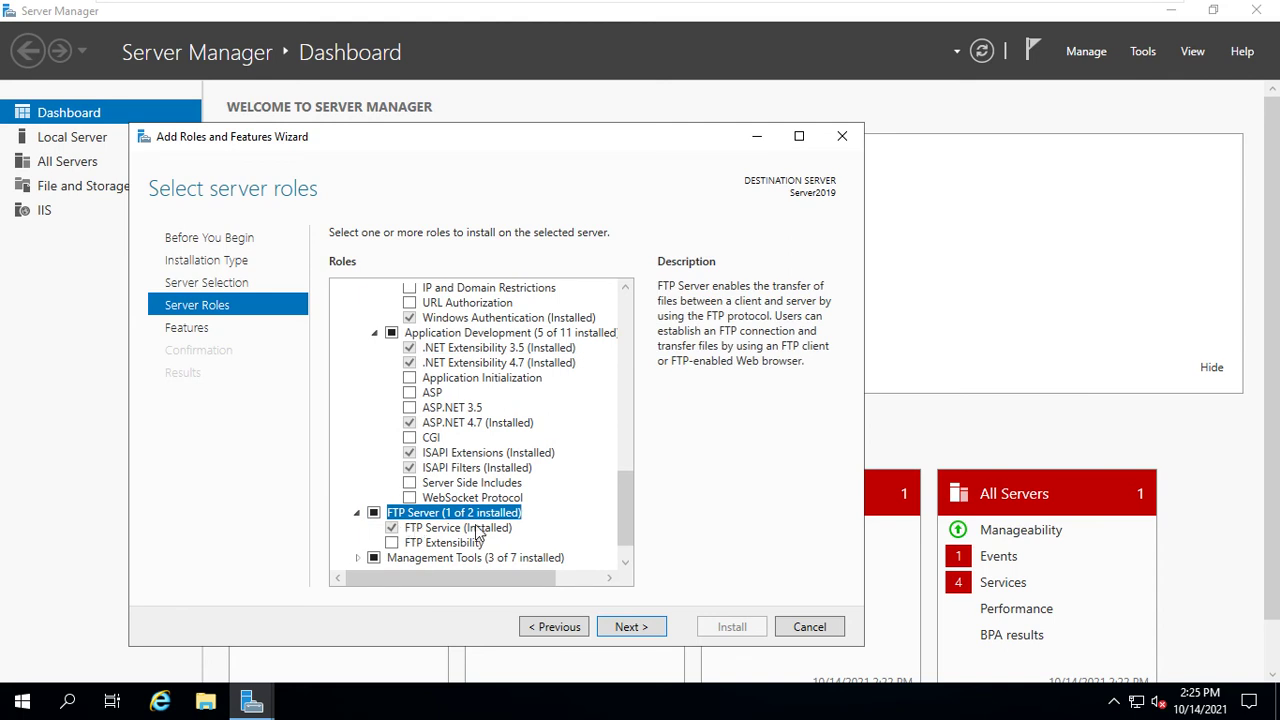
drag(632, 519, 632, 527)
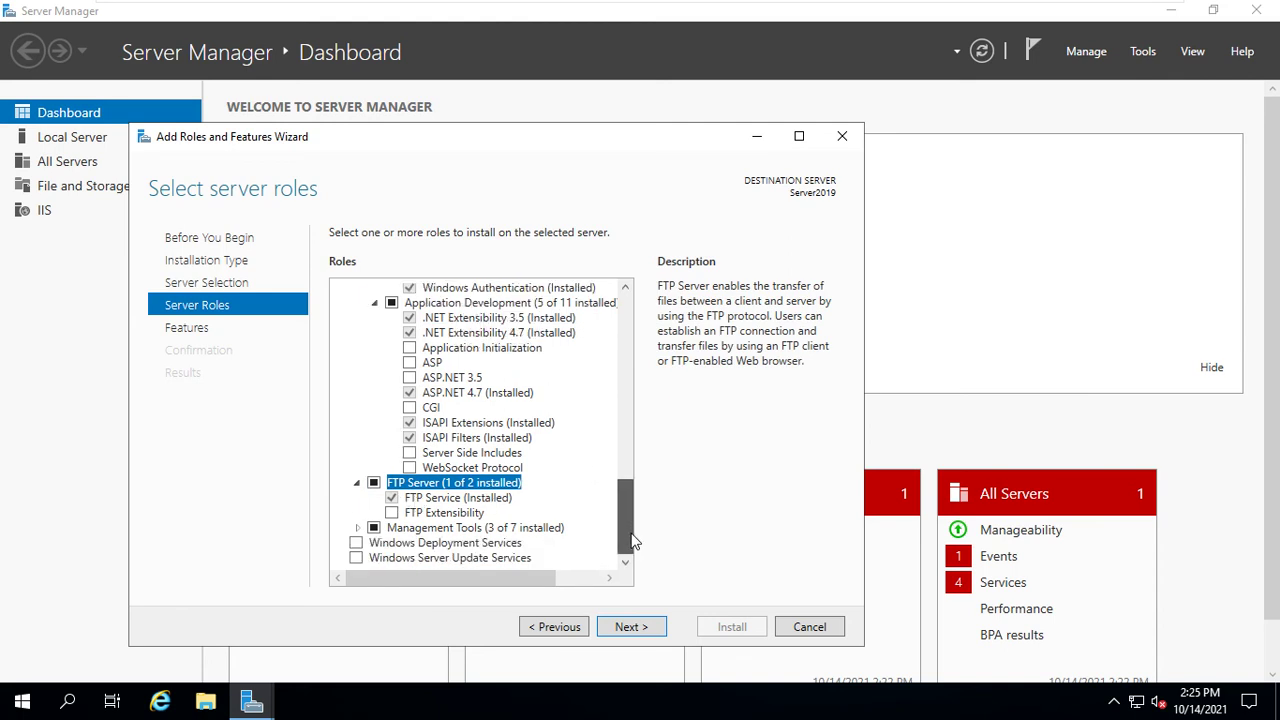
- Expand Management Tools and IIS 6 Management Compatibility under Web Server (IIS) and review their components, including the IIS Management Console description
click(359, 528)
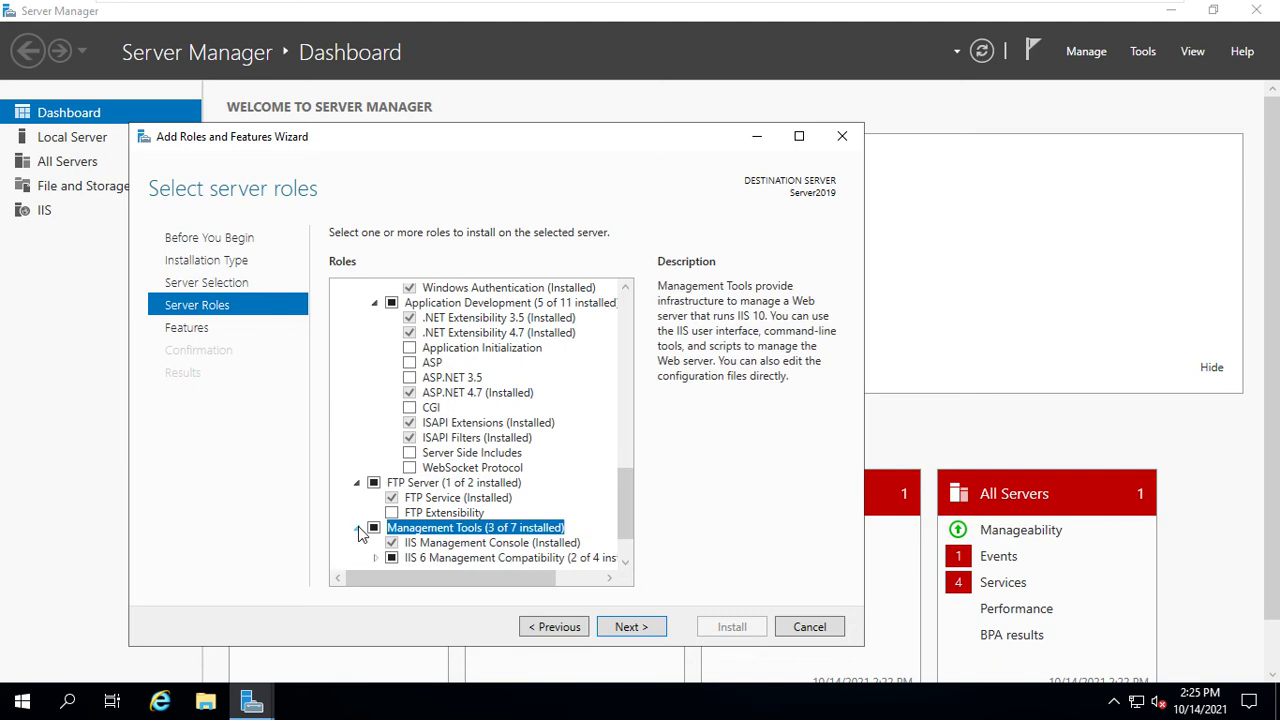
drag(625, 499, 625, 539)
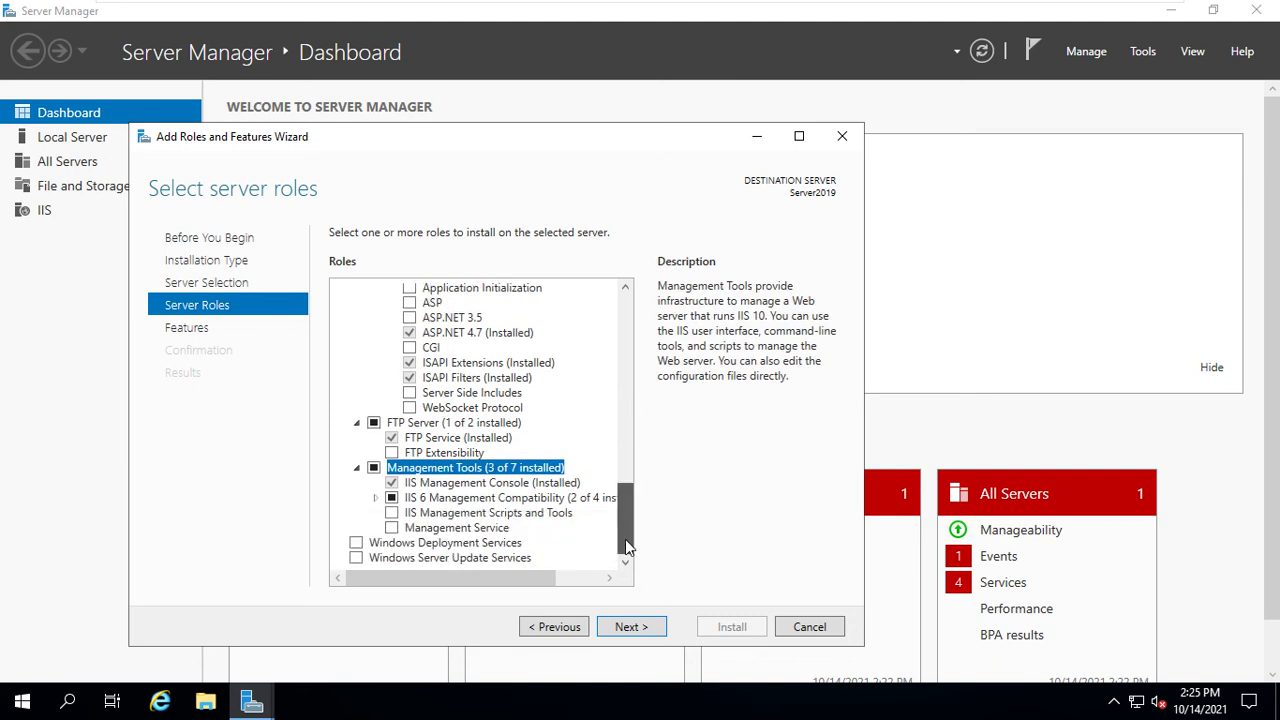
click(393, 484)
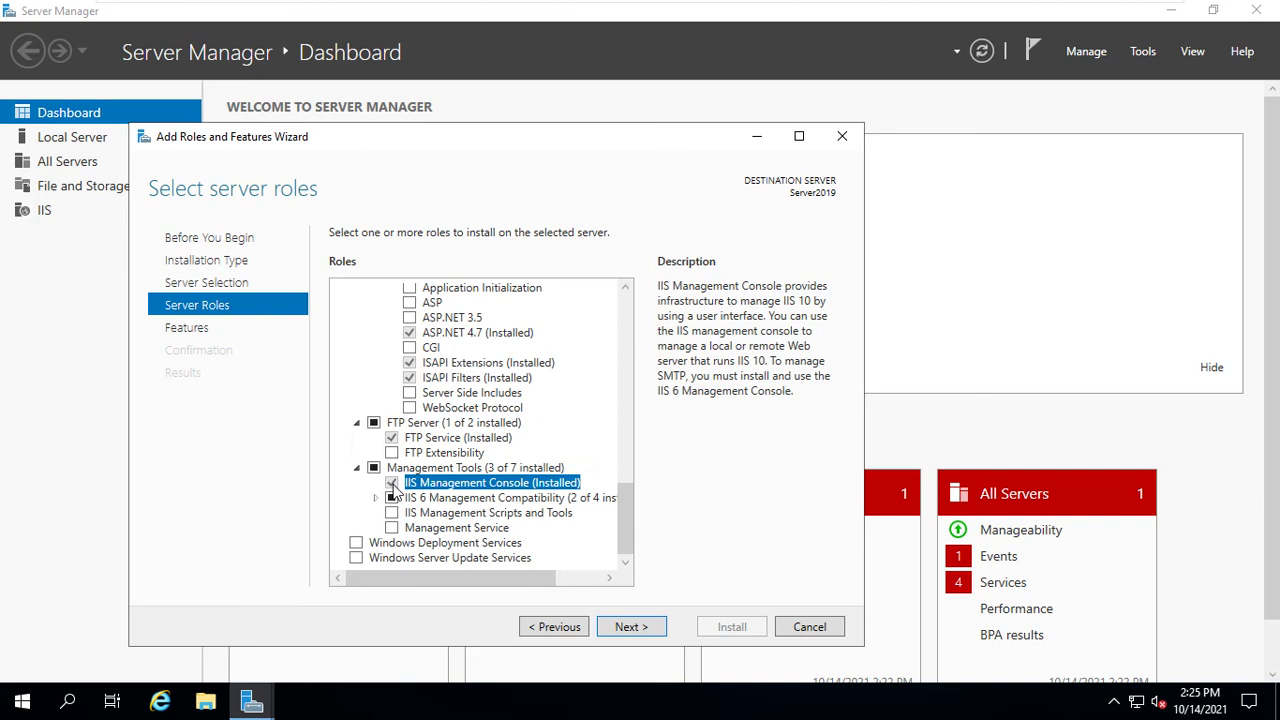
click(376, 499)
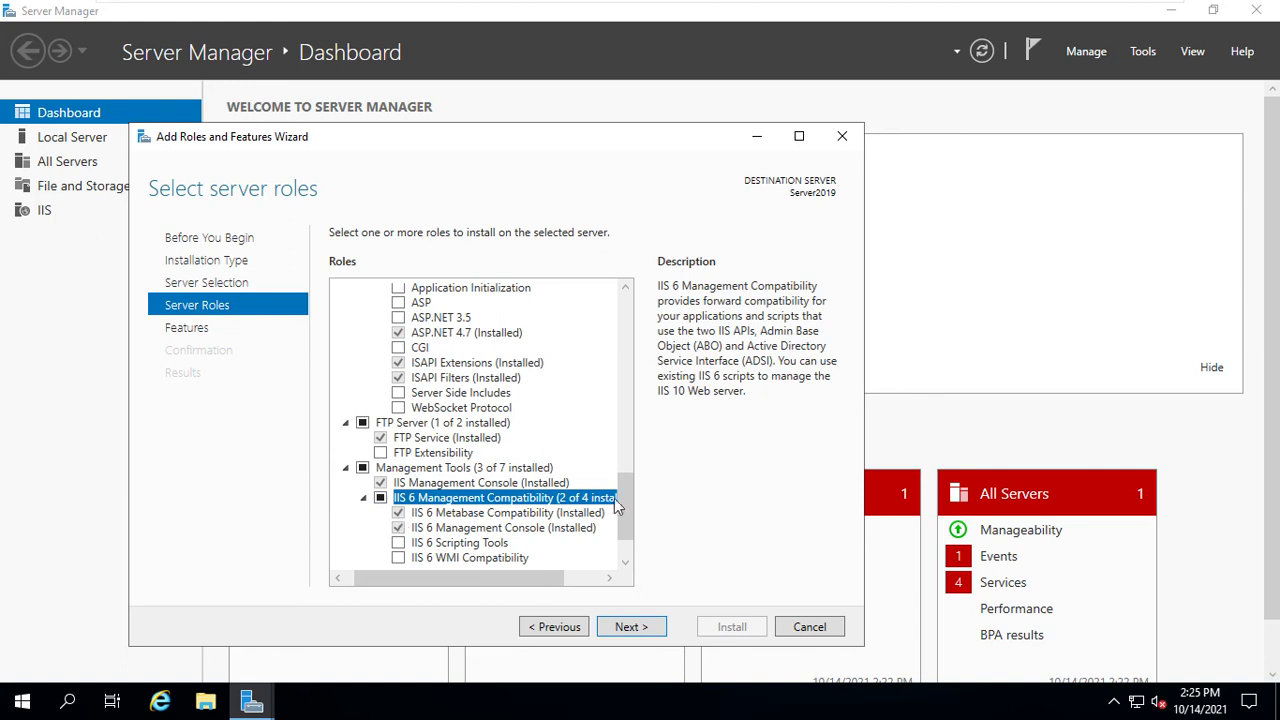
scroll(625, 498, down, 2)
- Expand the File and Storage Services role and review its components, plus the remaining entries of the roles list
scroll(622, 413, up, 1)
scroll(622, 413, up, 5)
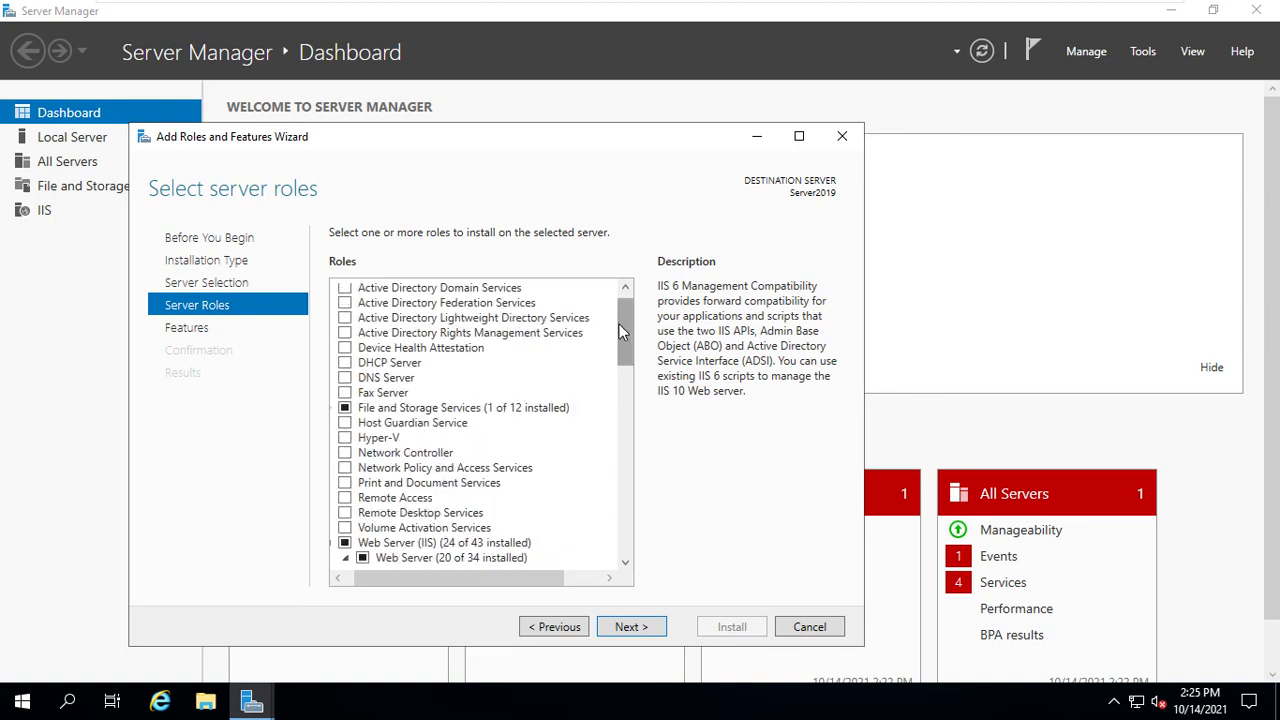
scroll(626, 318, up, 1)
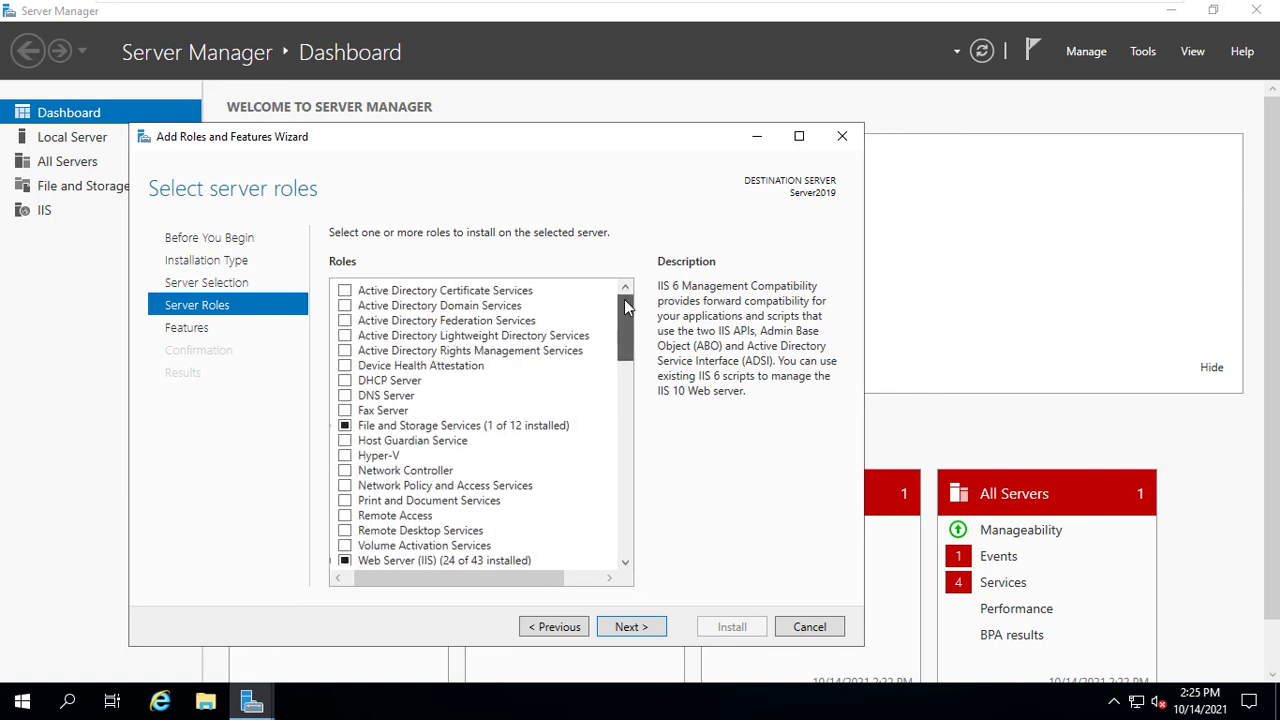
double_click(384, 428)
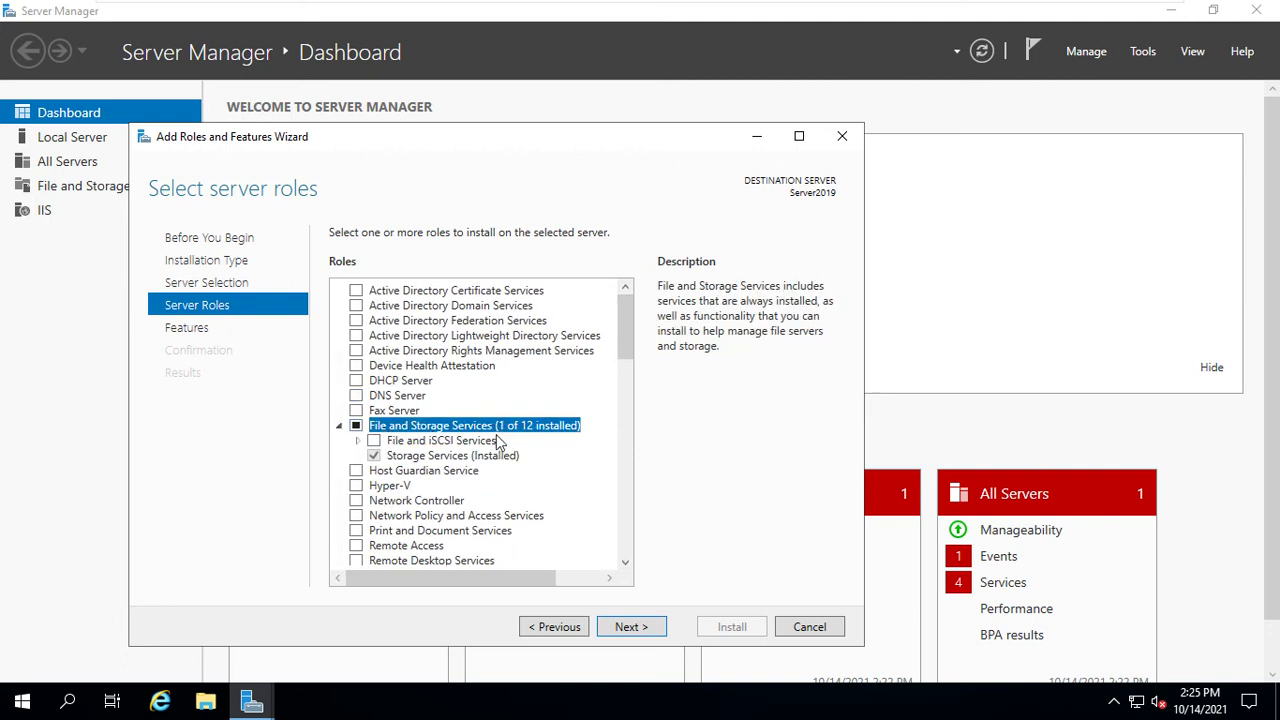
drag(624, 336, 629, 545)
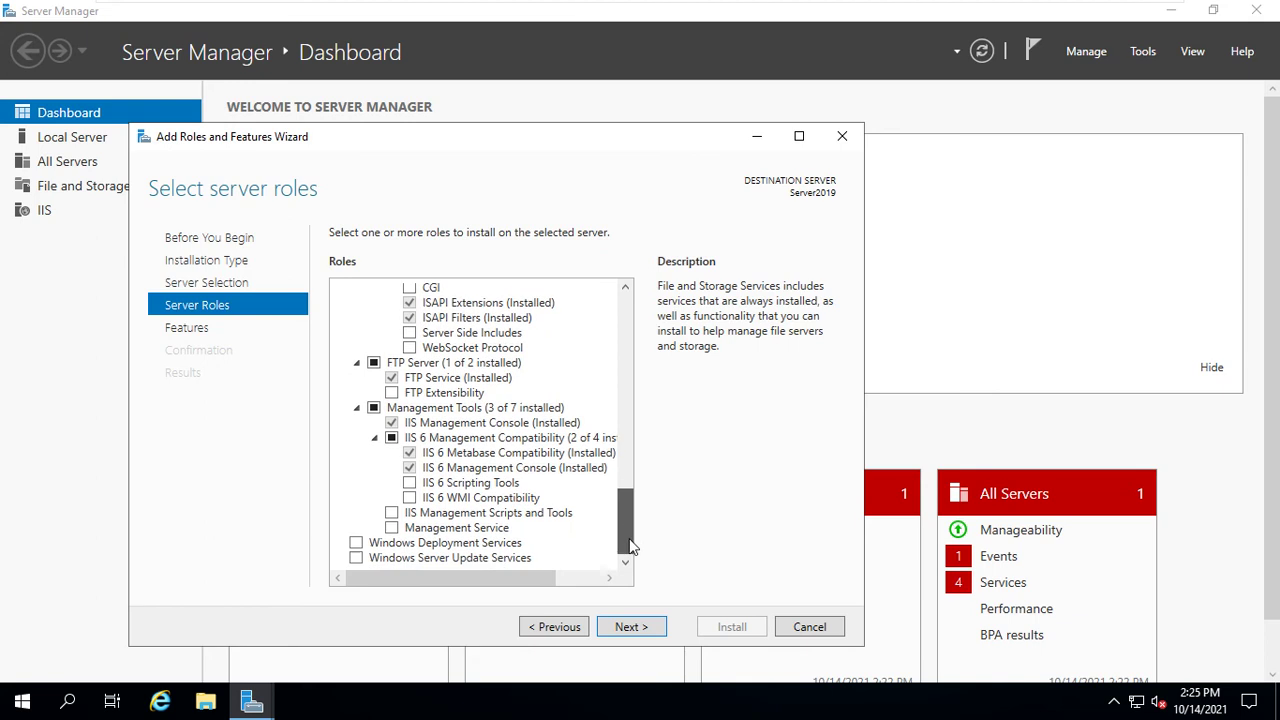
- Proceed to the features selection, expand Message Queuing and Message Queuing Services, and review their components
click(630, 627)
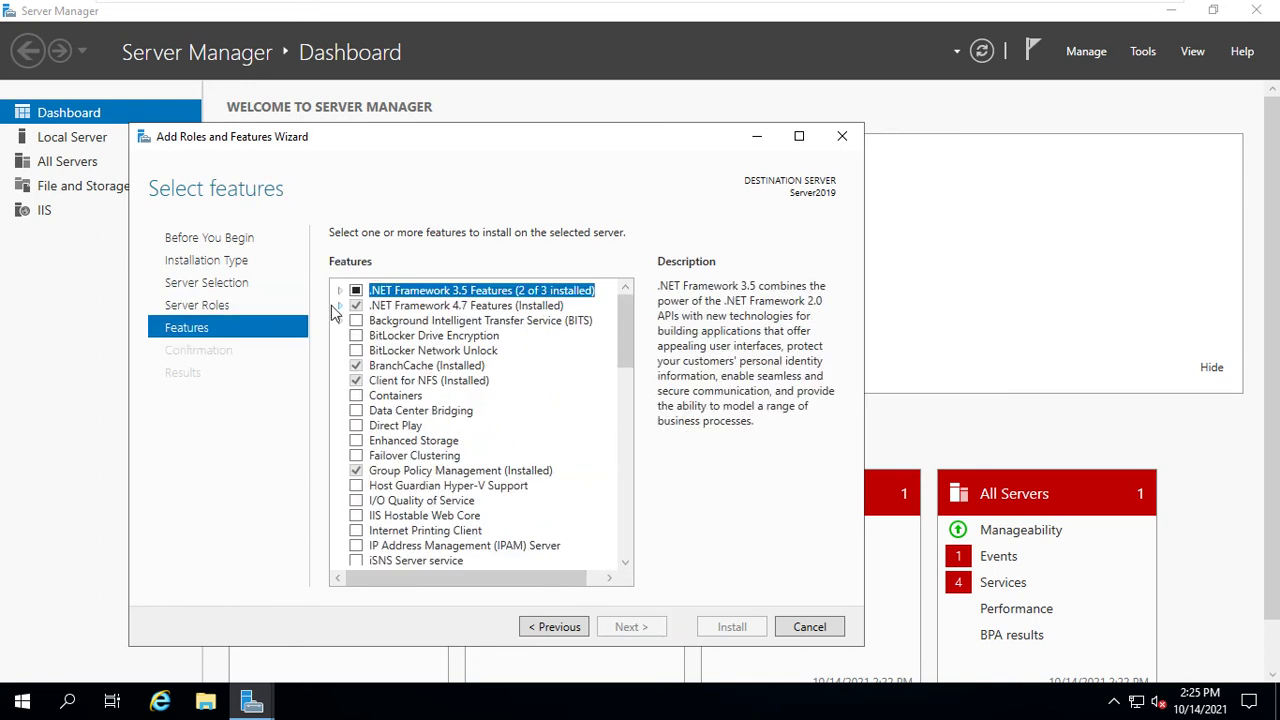
scroll(629, 333, down, 1)
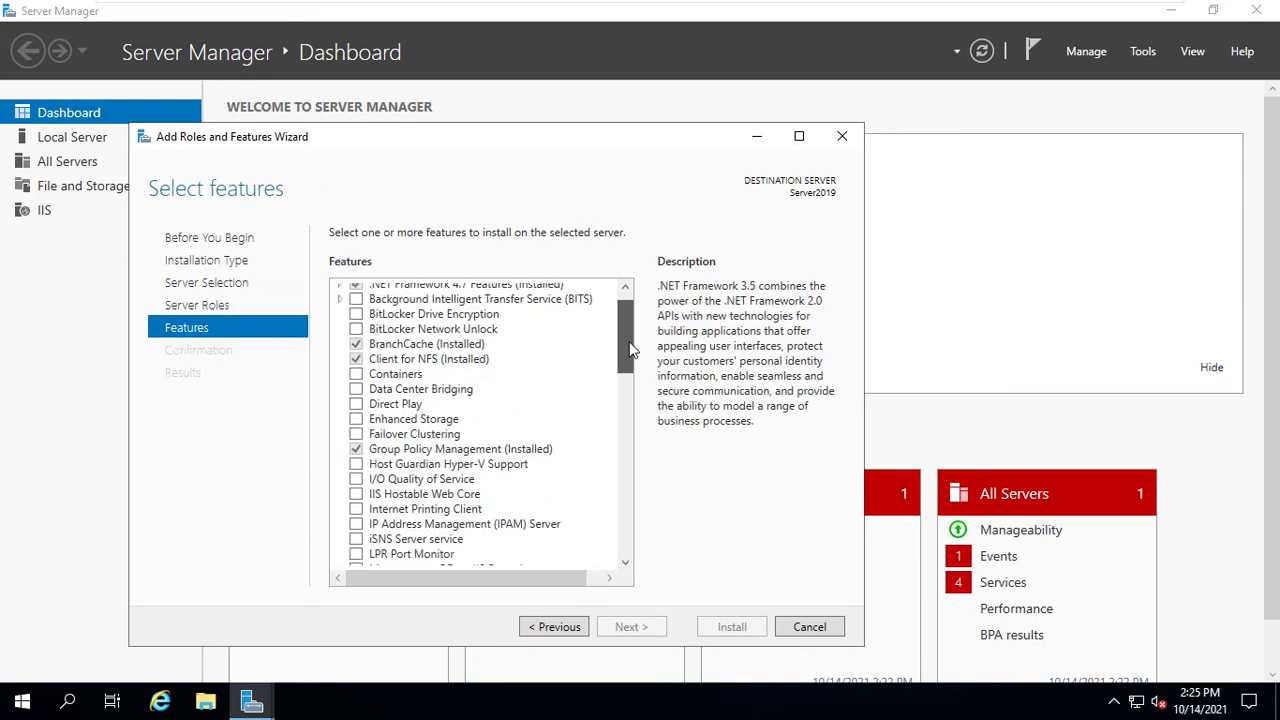
scroll(629, 333, up, 1)
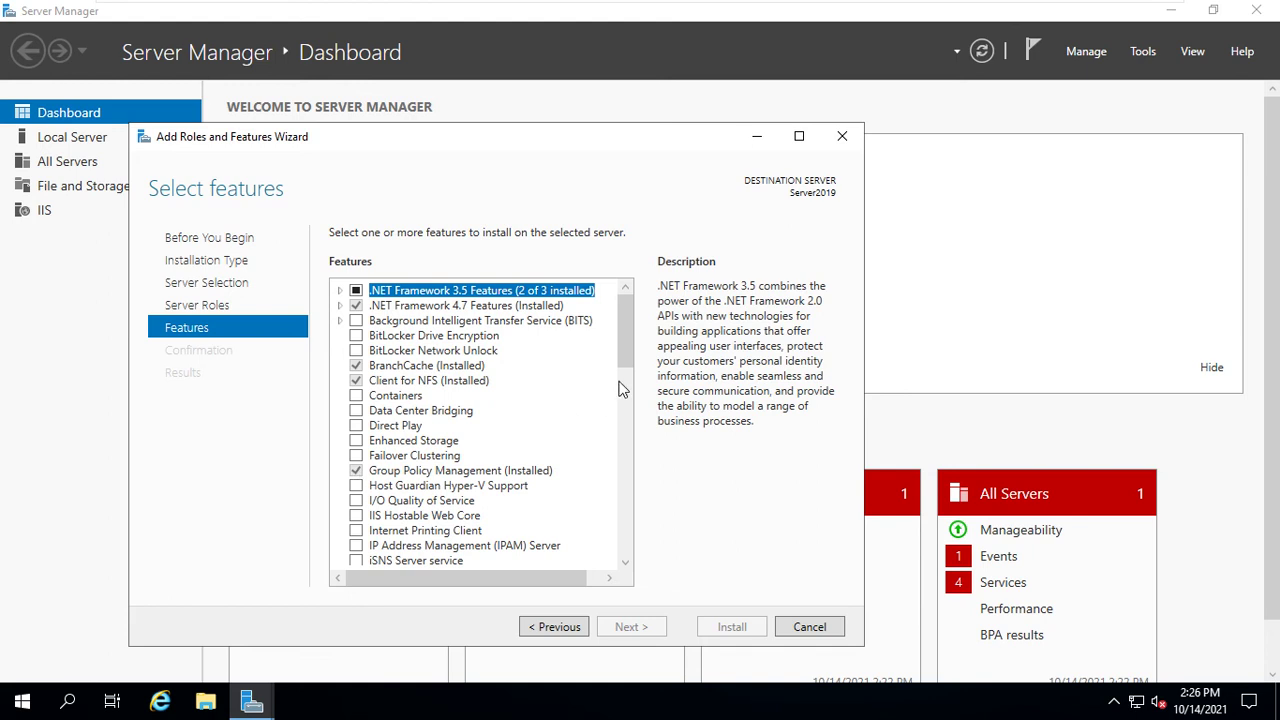
drag(627, 349, 626, 423)
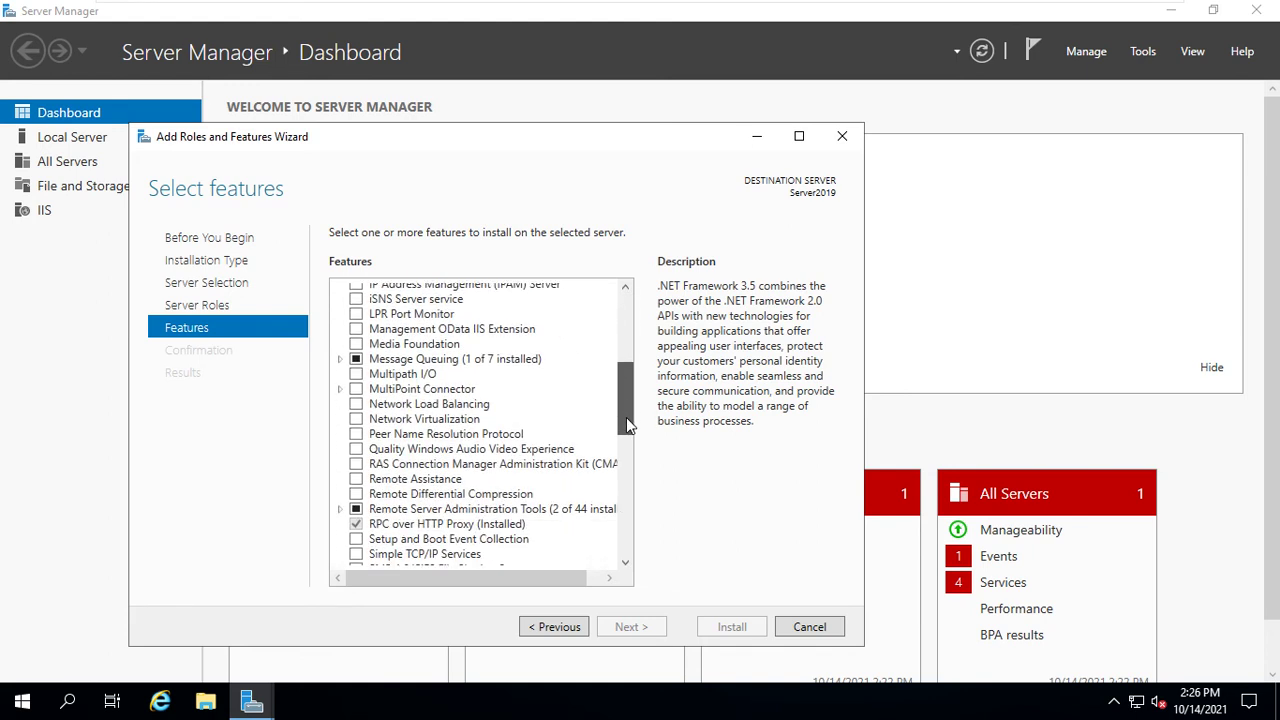
click(341, 357)
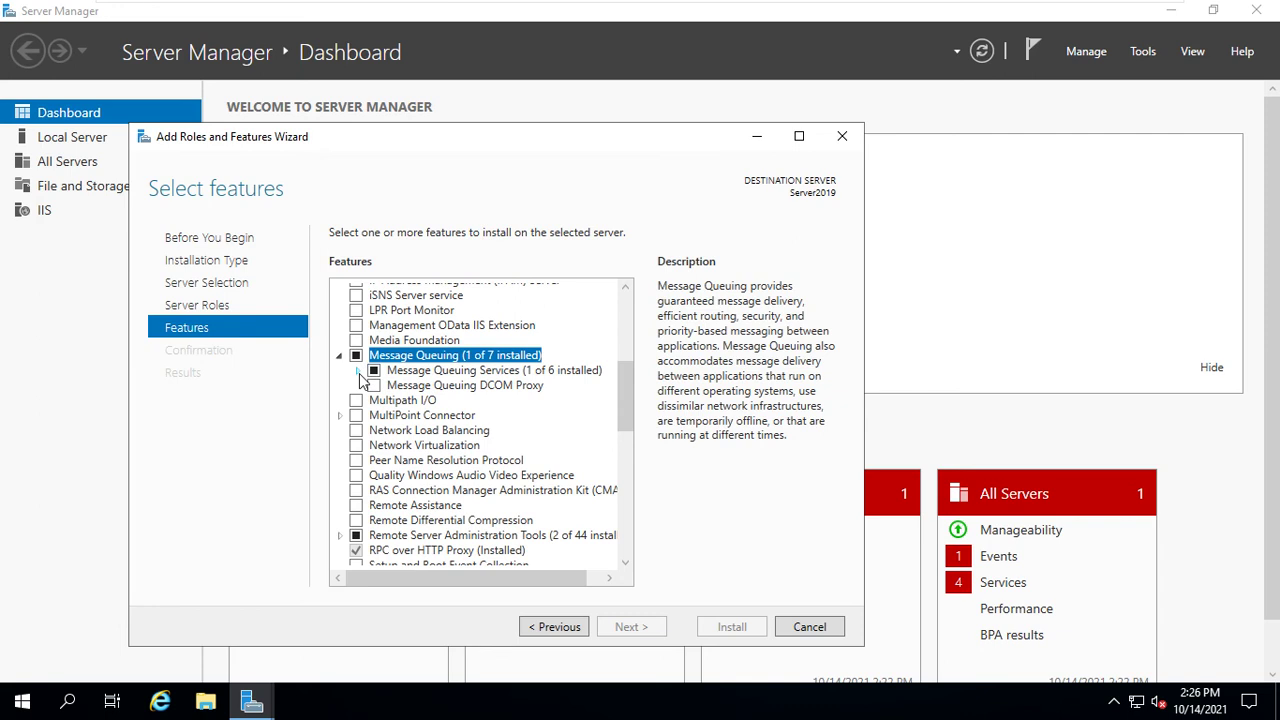
click(358, 371)
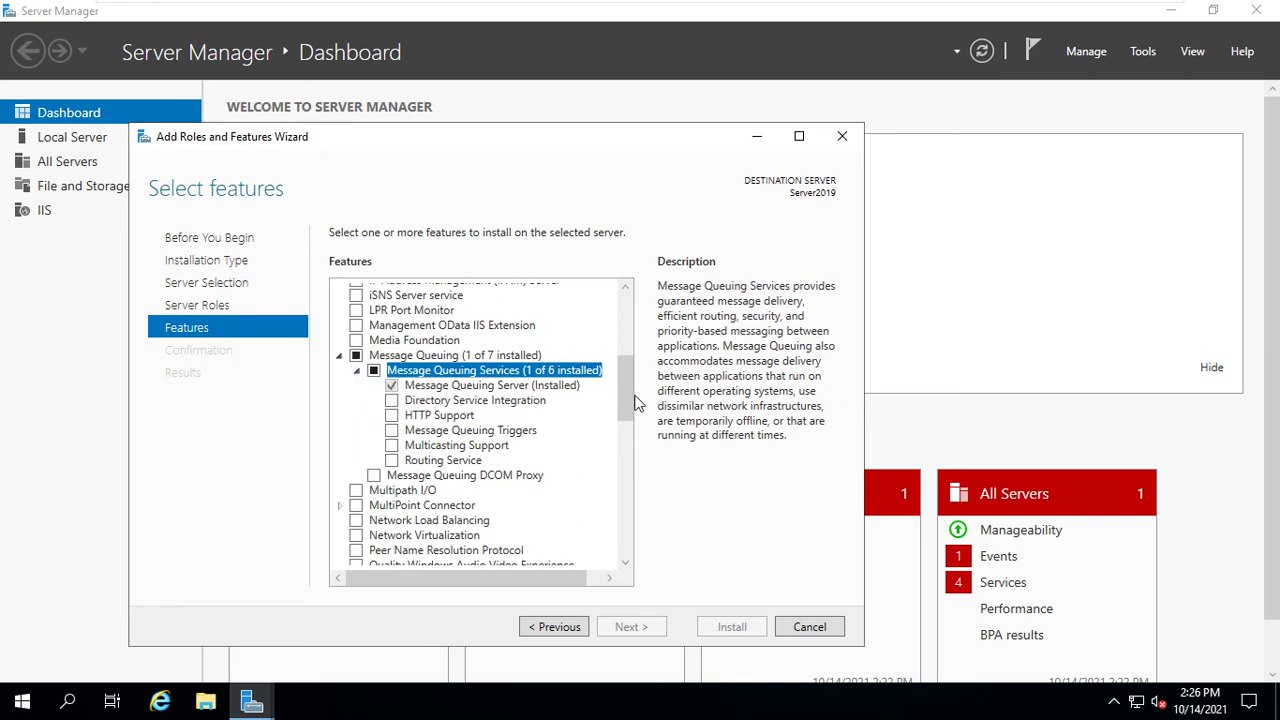
- Expand Remote Server Administration Tools and Feature Administration Tools and review their SMTP, SNMP and other tool components
drag(624, 393, 627, 441)
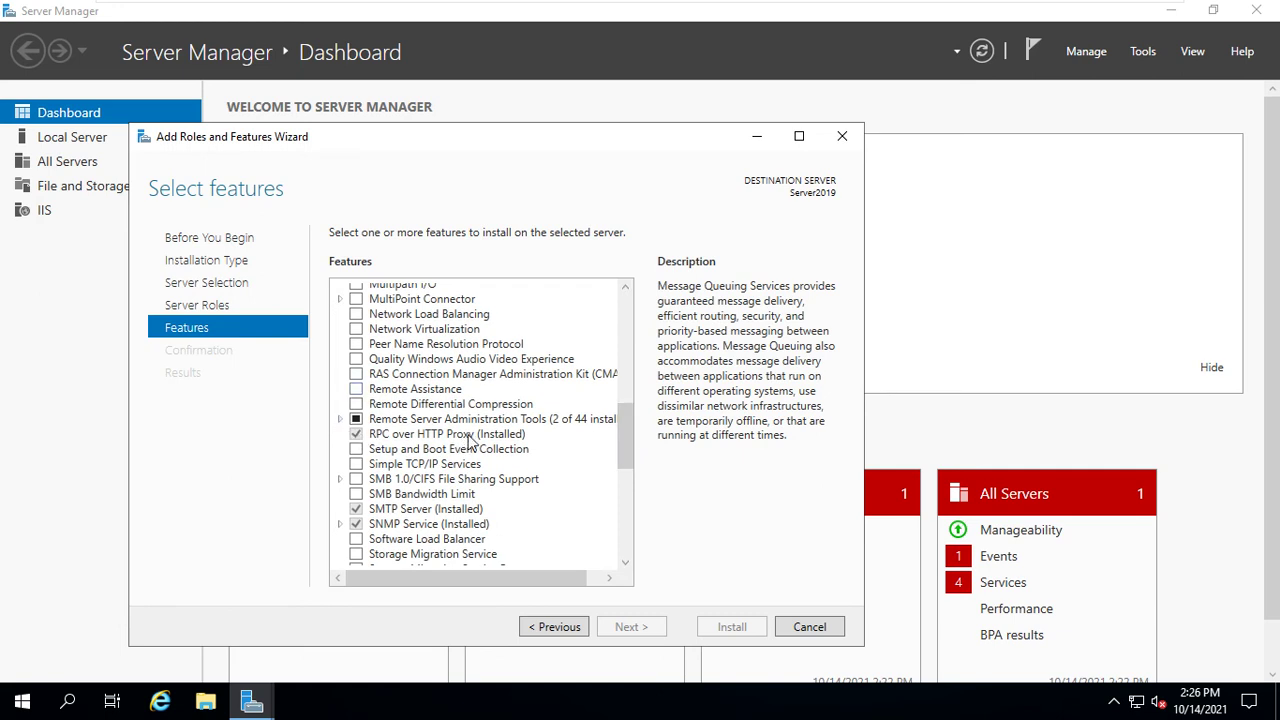
click(340, 419)
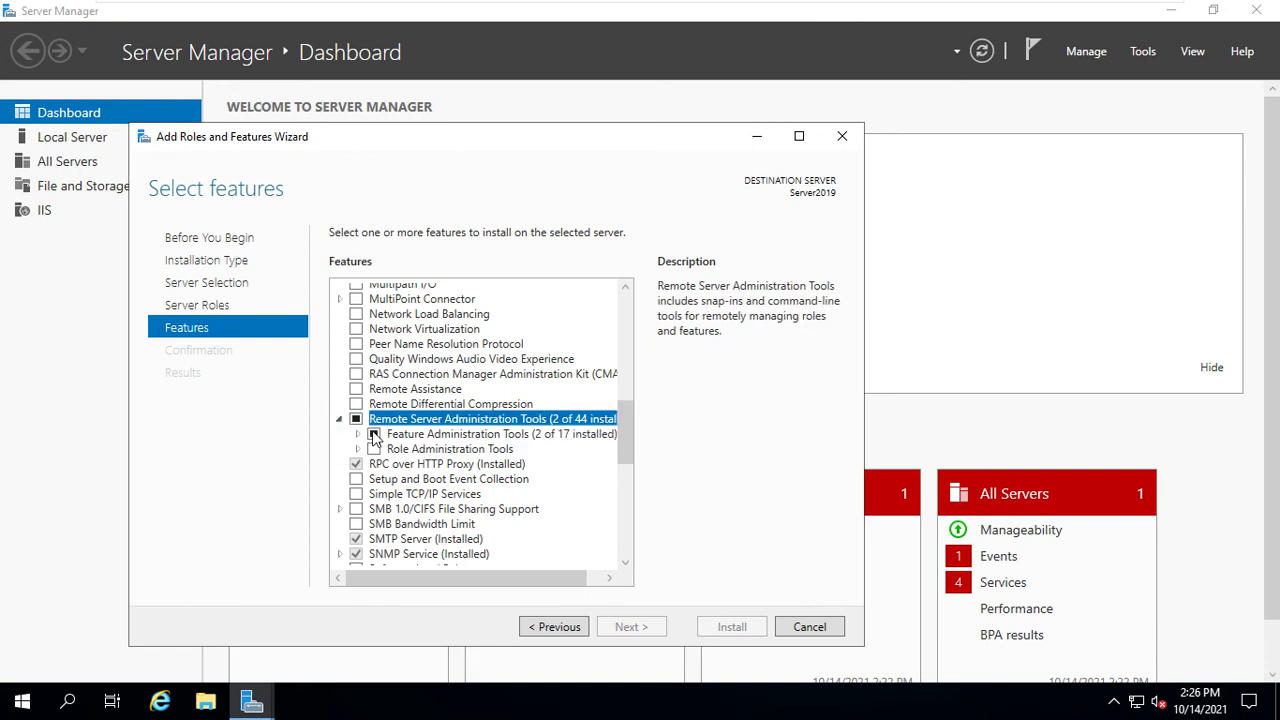
click(357, 434)
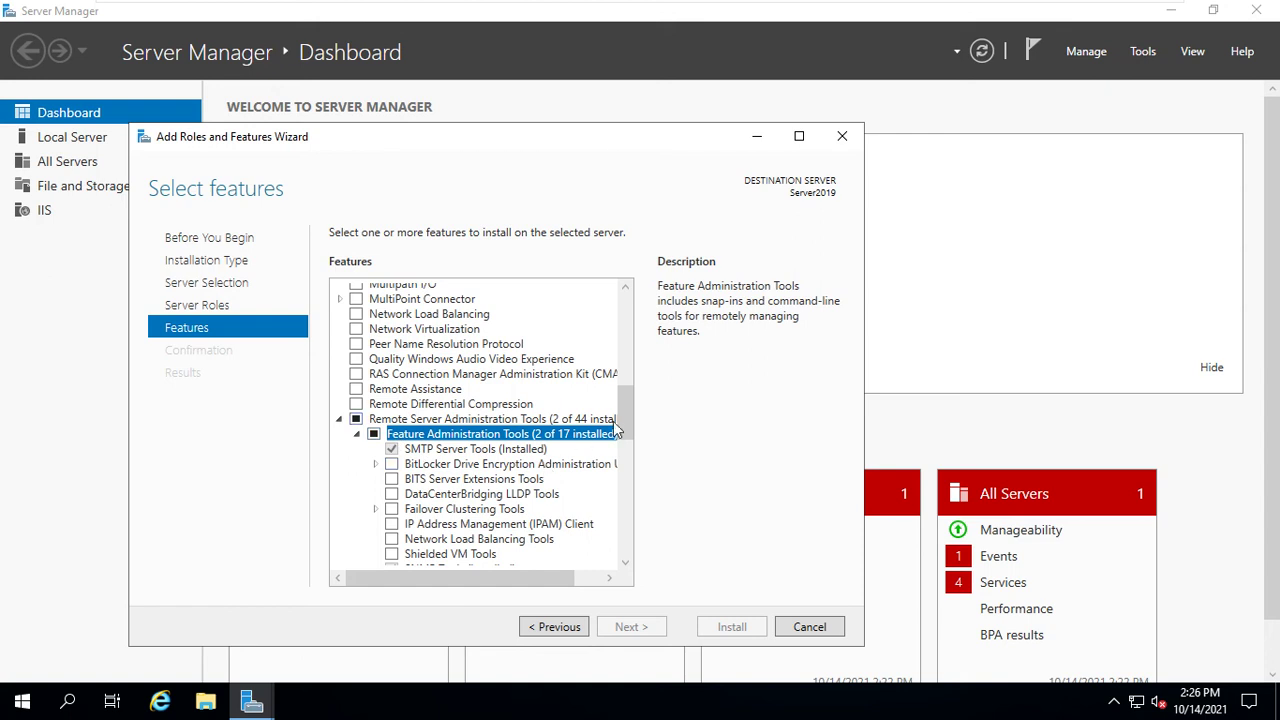
drag(627, 420, 627, 450)
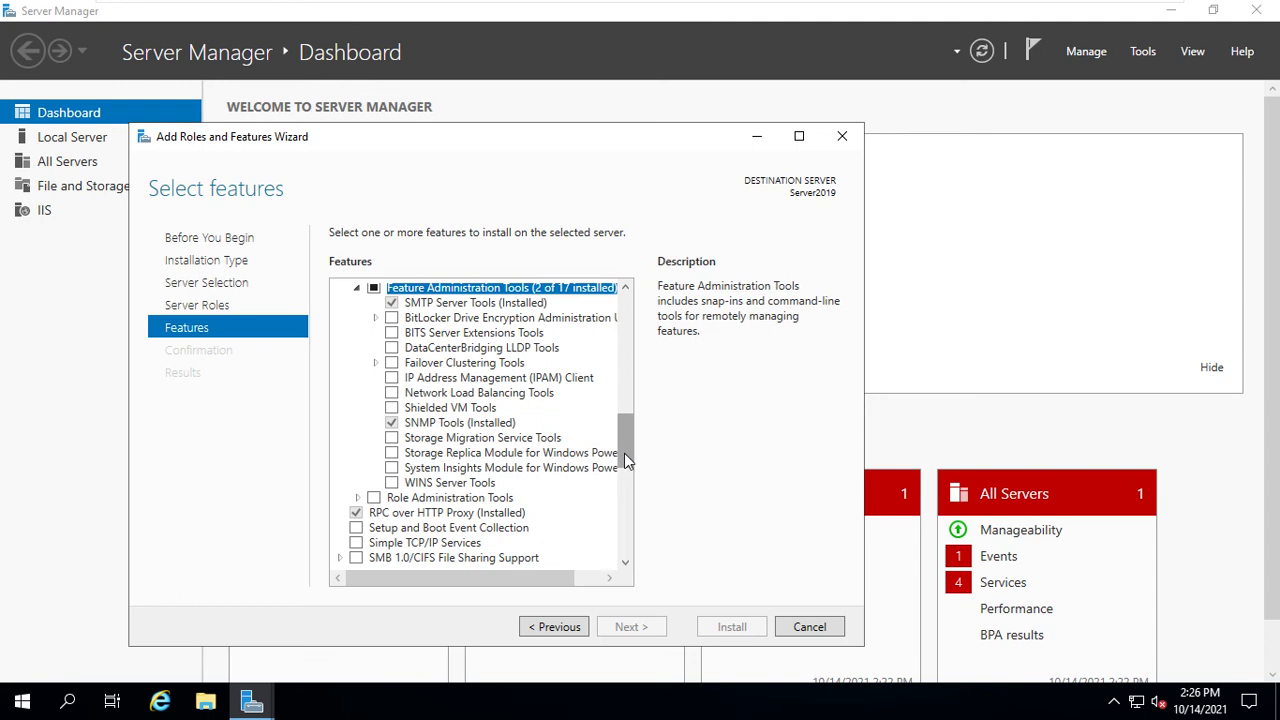
drag(624, 453, 624, 487)
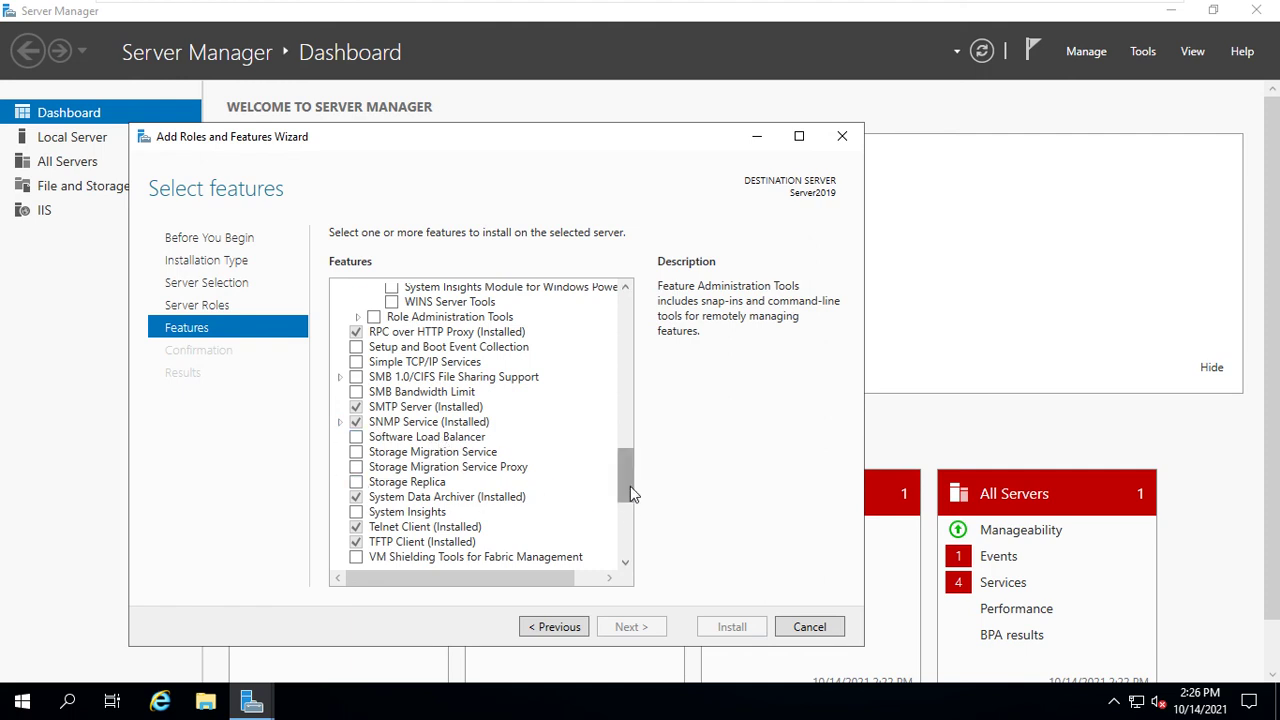
- Expand Windows PowerShell and Windows Process Activation Service in the features list and review their components
scroll(626, 505, down, 3)
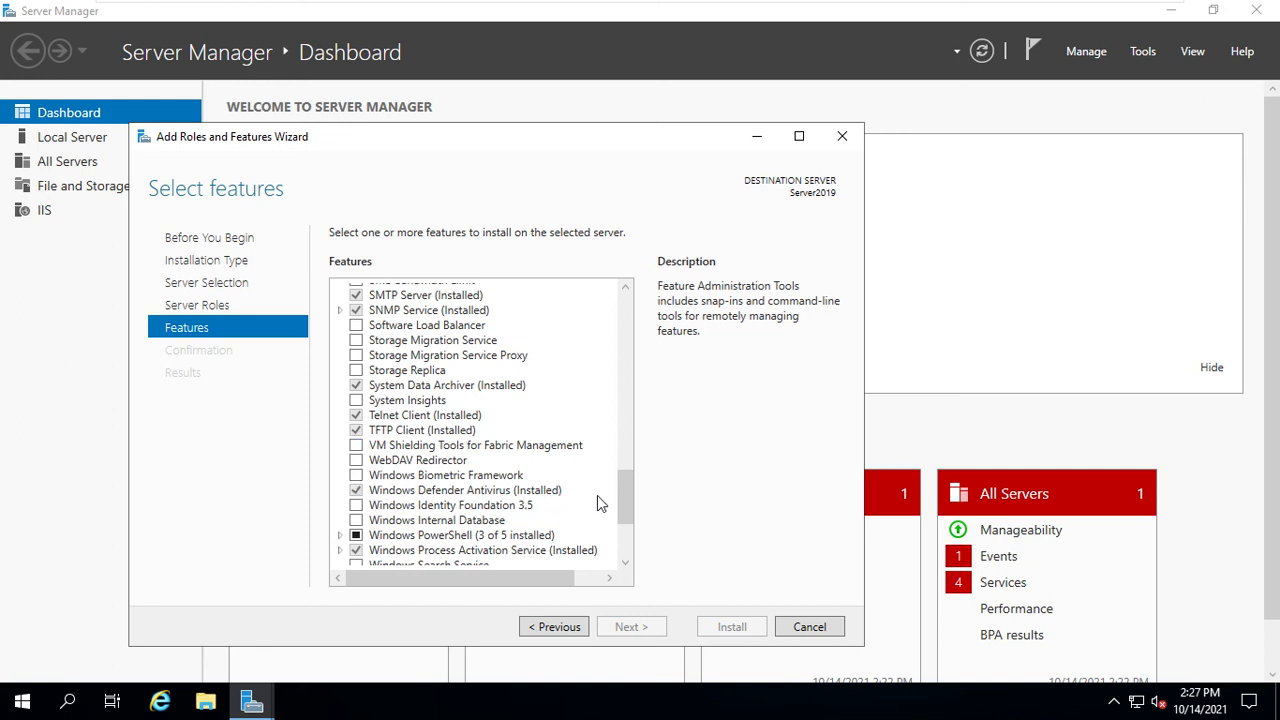
scroll(626, 512, down, 2)
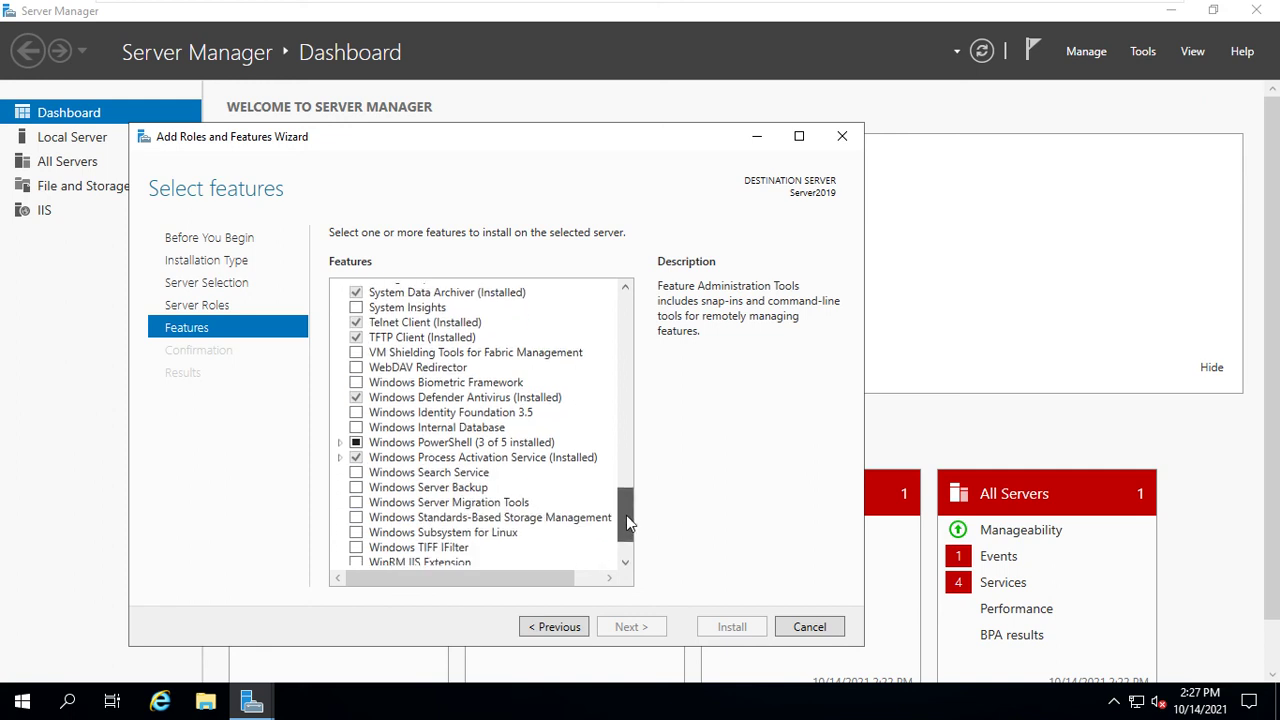
click(340, 443)
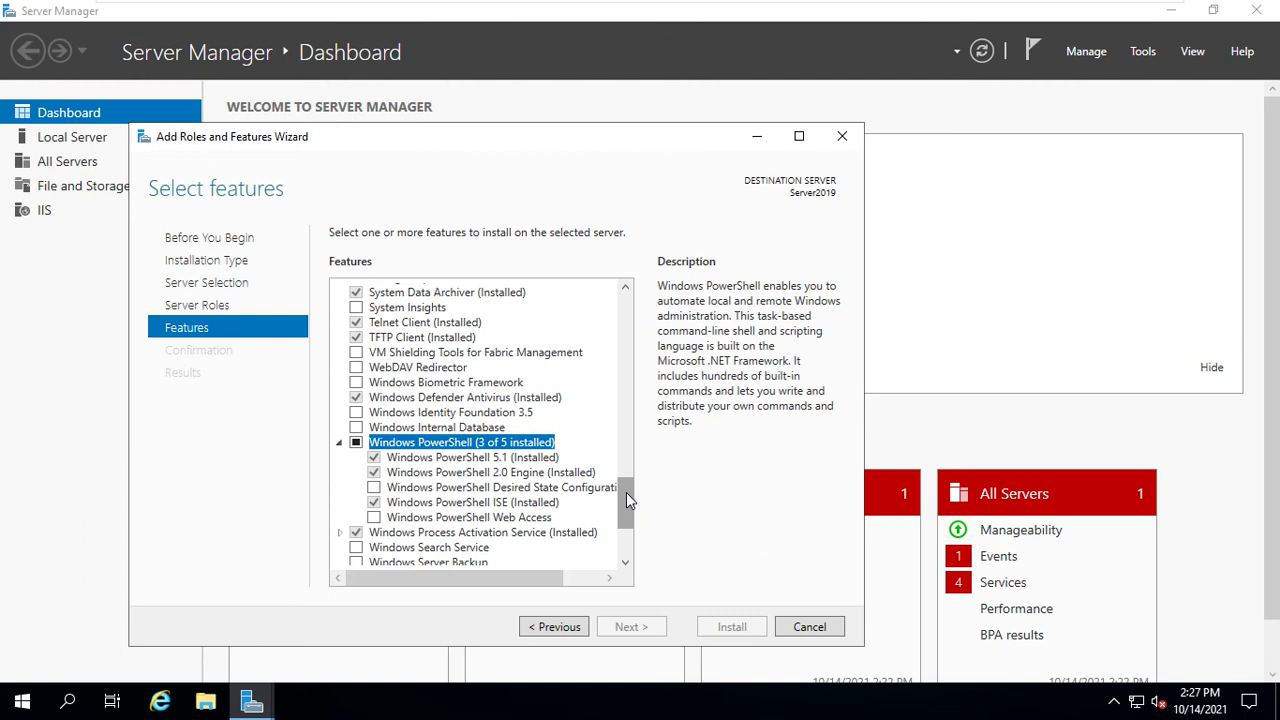
drag(626, 493, 626, 521)
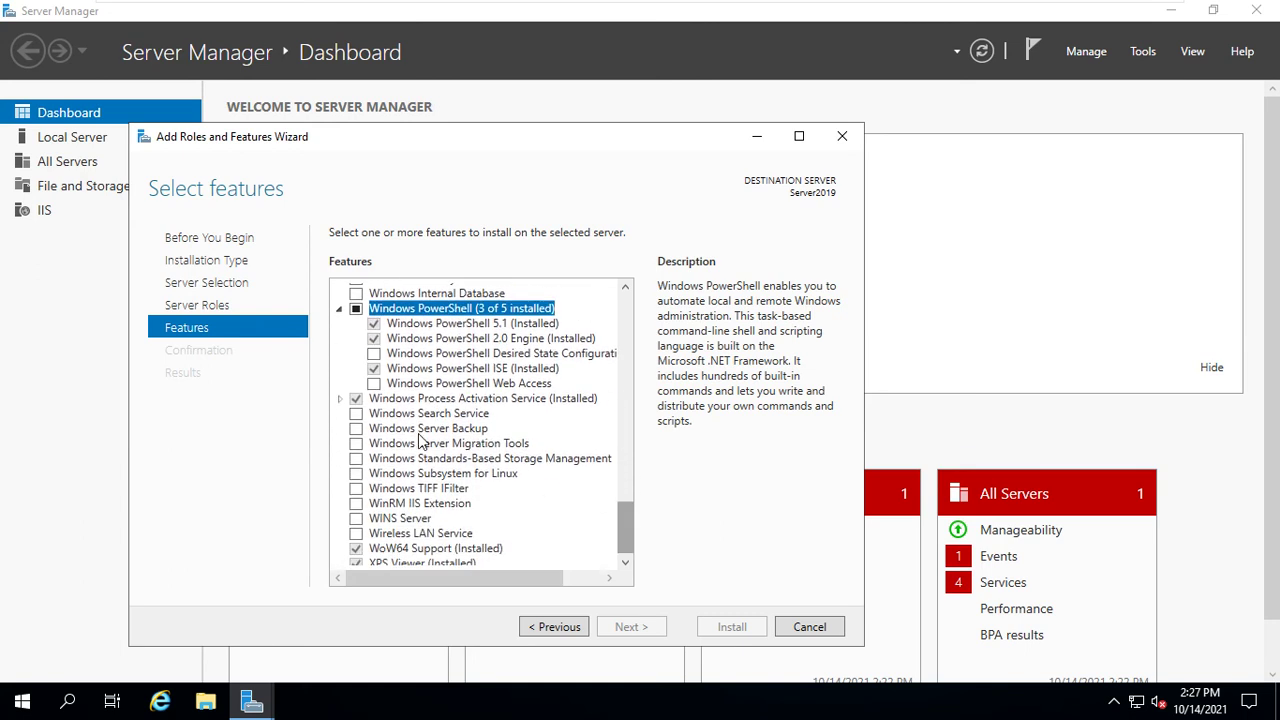
click(340, 401)
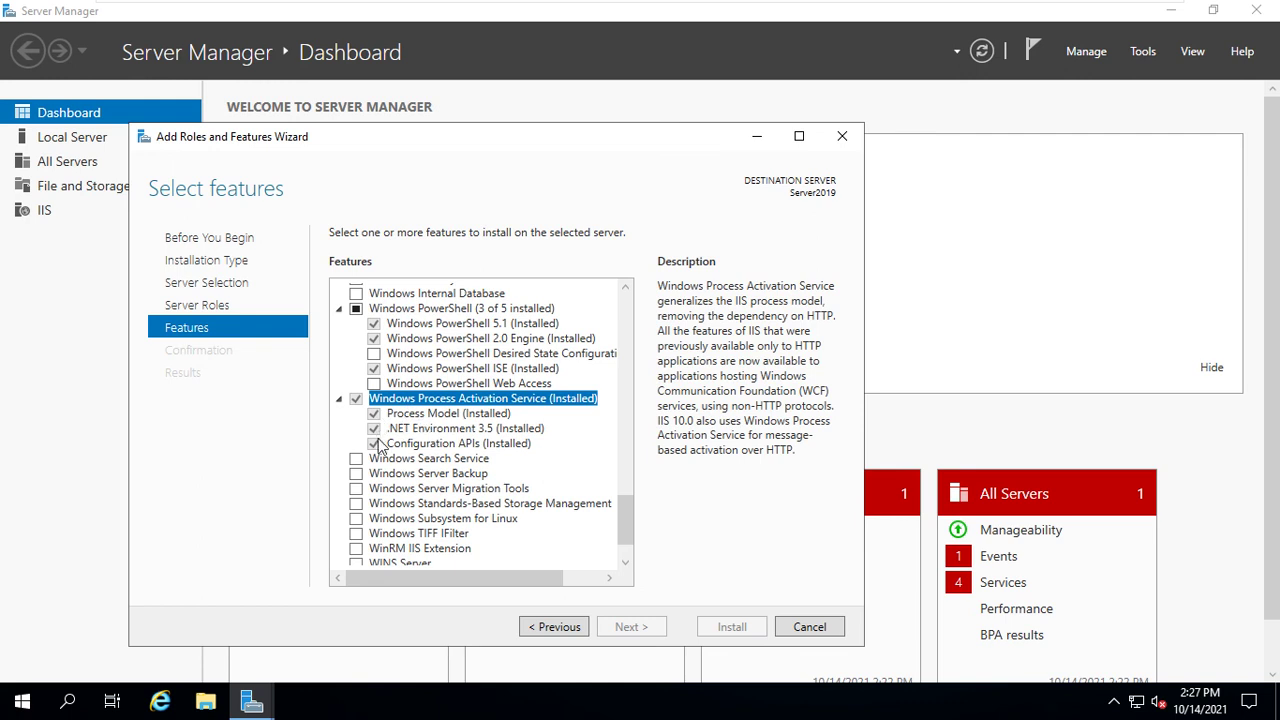
drag(622, 510, 628, 542)
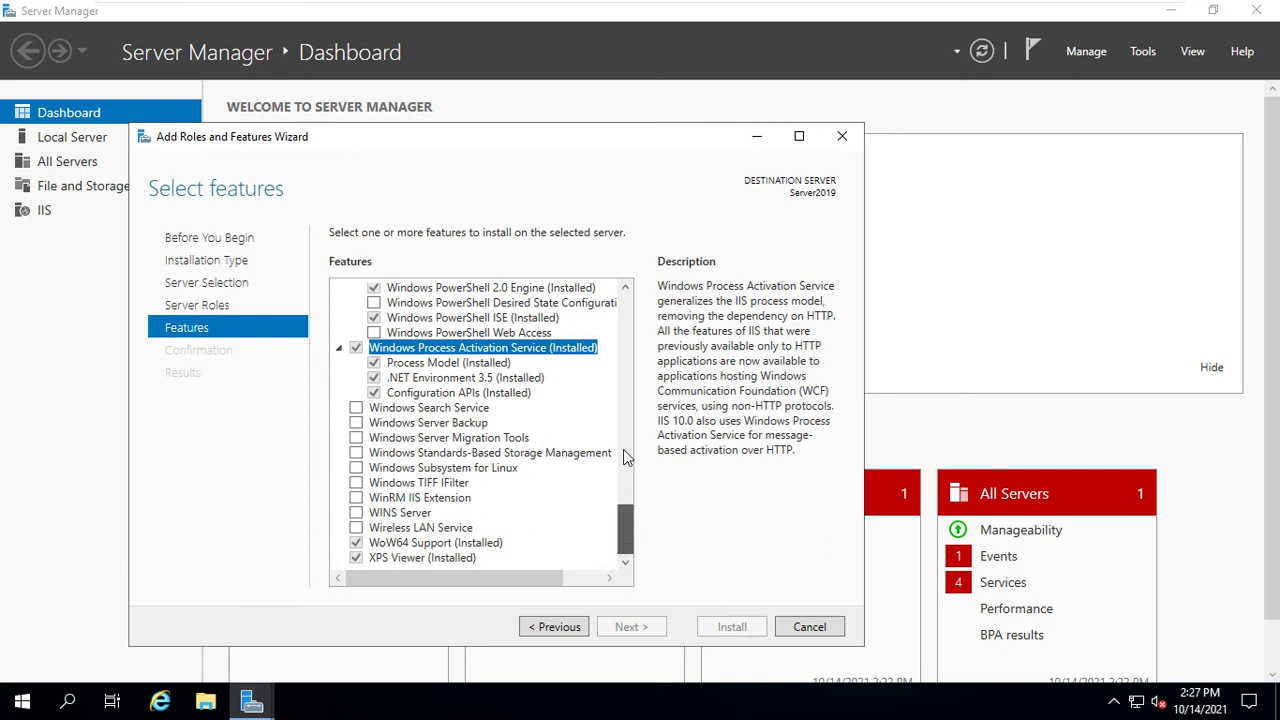
scroll(623, 449, up, 10)
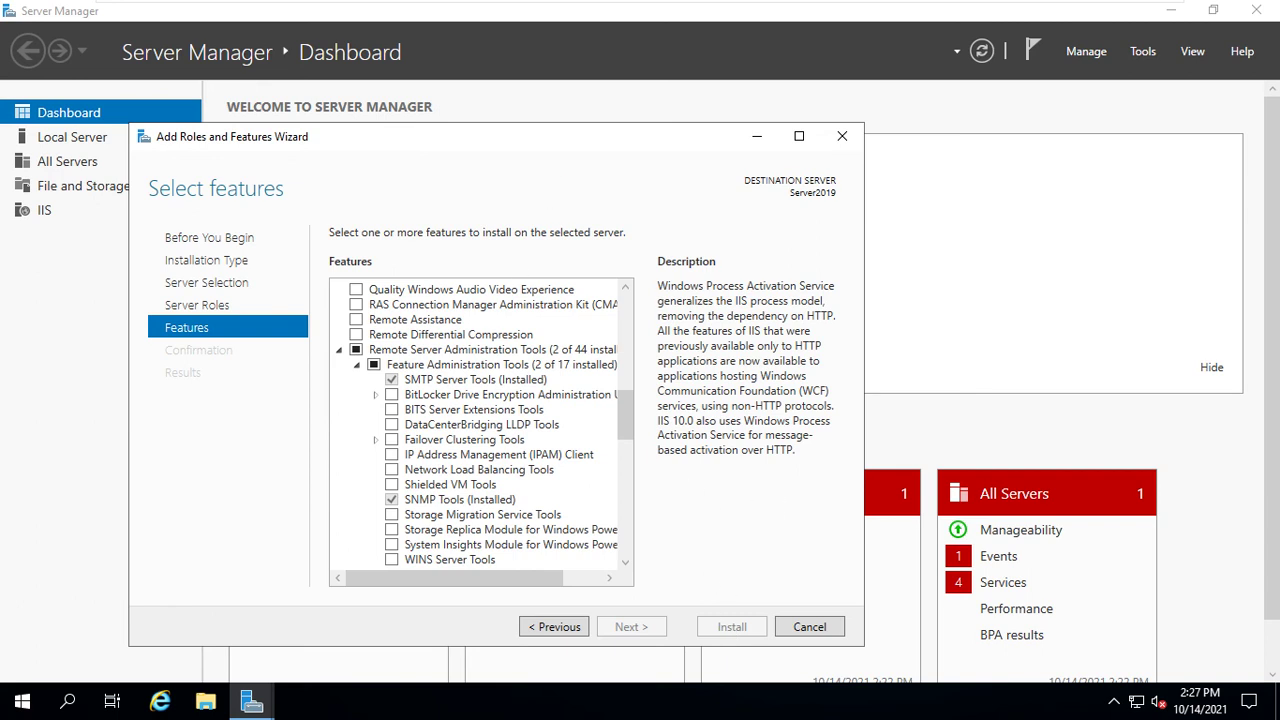
- Close the Add Roles and Features Wizard without installing anything, and close Server Manager
drag(563, 141, 658, 132)
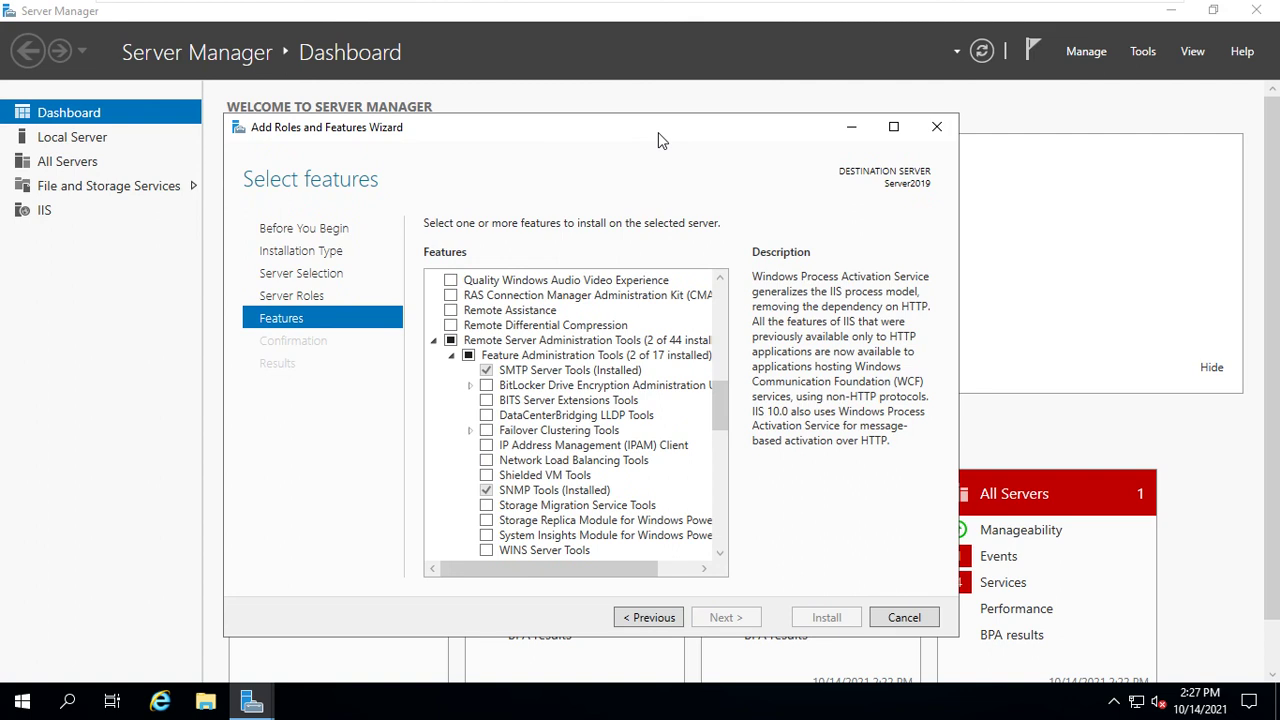
drag(768, 134, 801, 137)
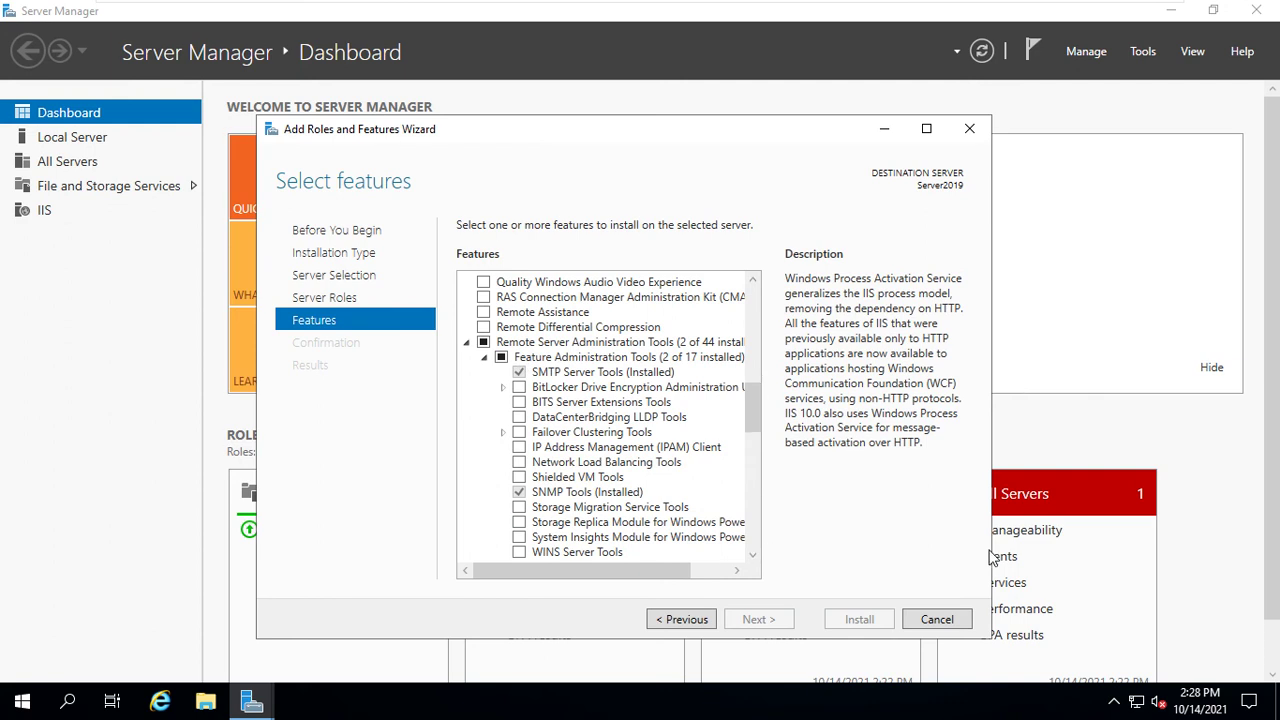
click(970, 131)
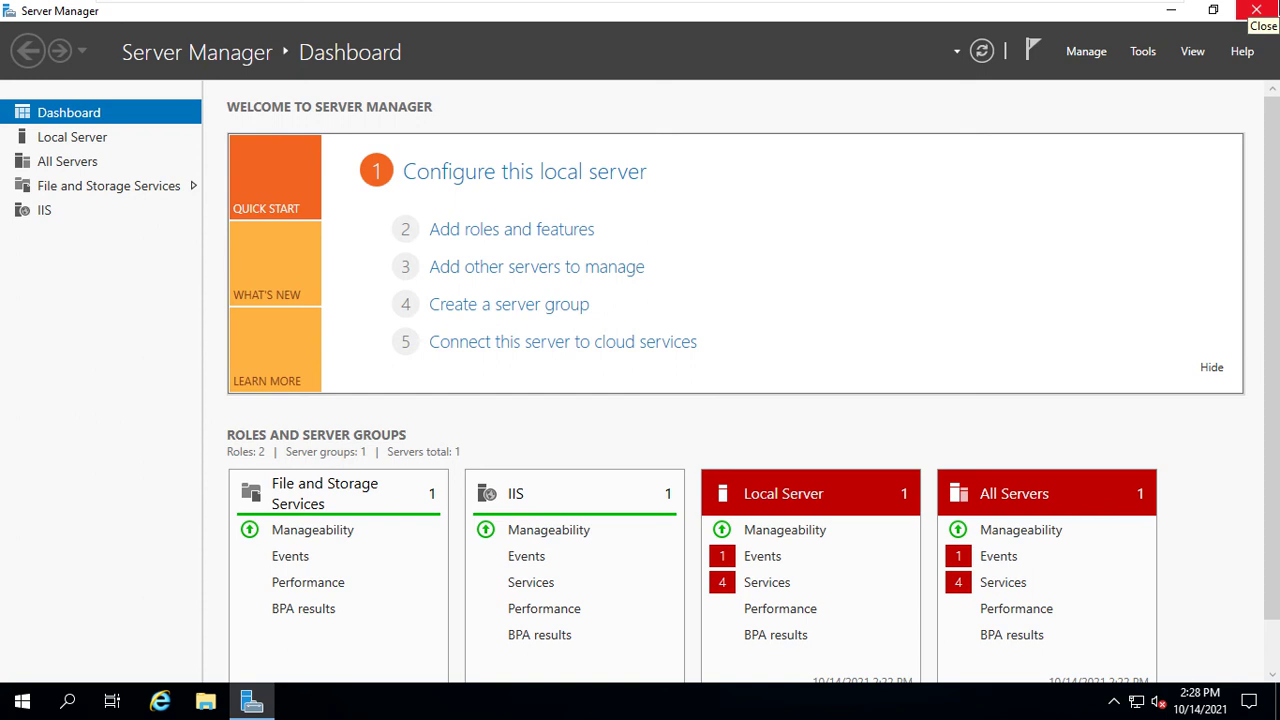
click(1255, 10)
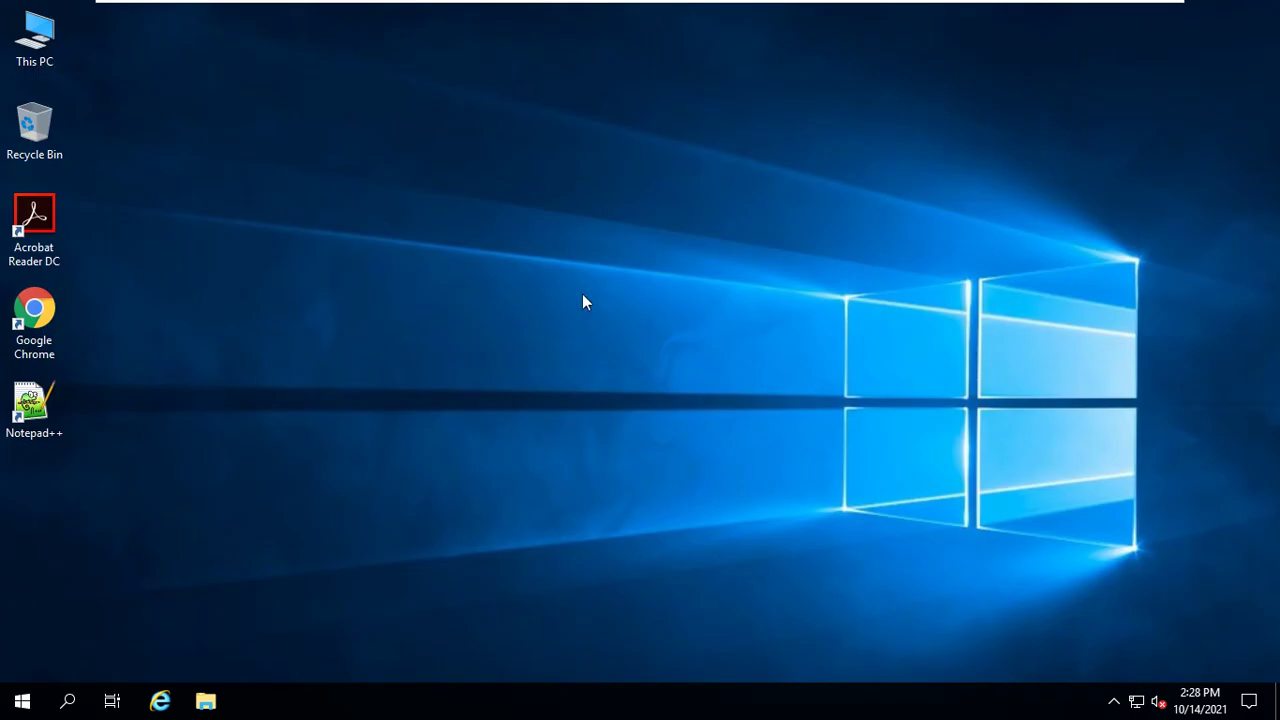
- Switch to the Windows Server 2016 virtual machine and open Server Manager there
mouse_move(825, 6)
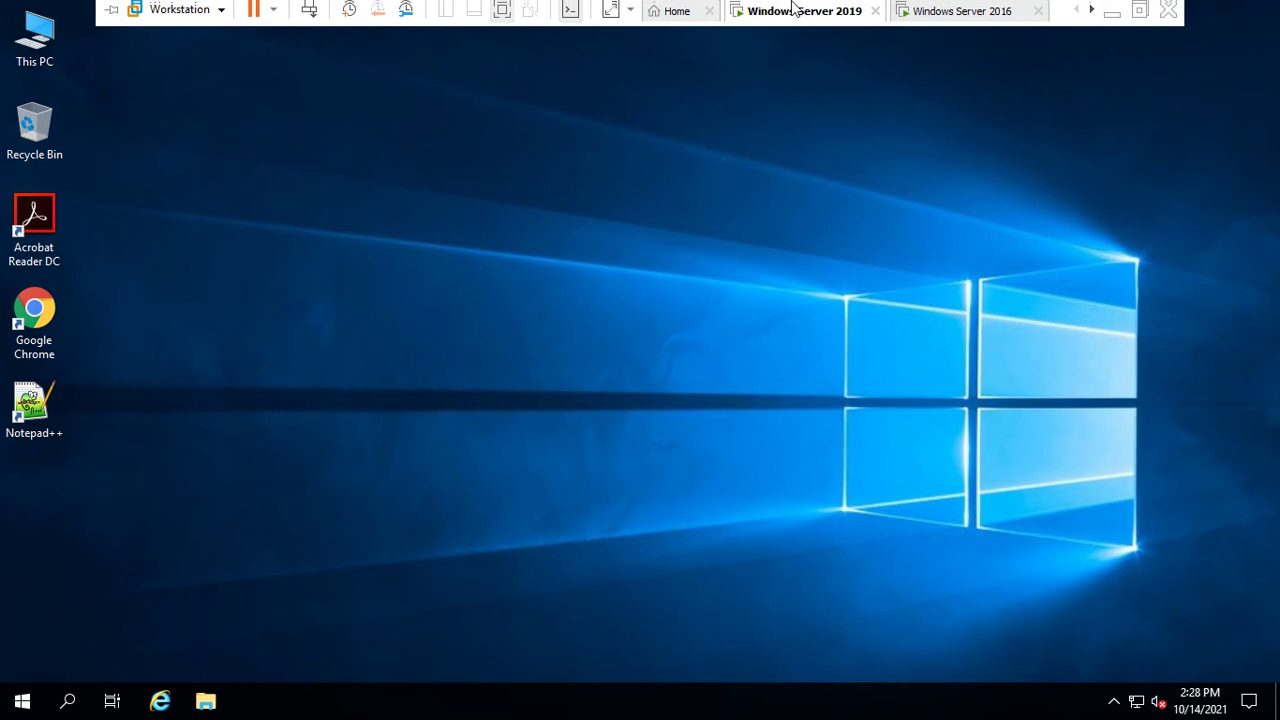
click(943, 13)
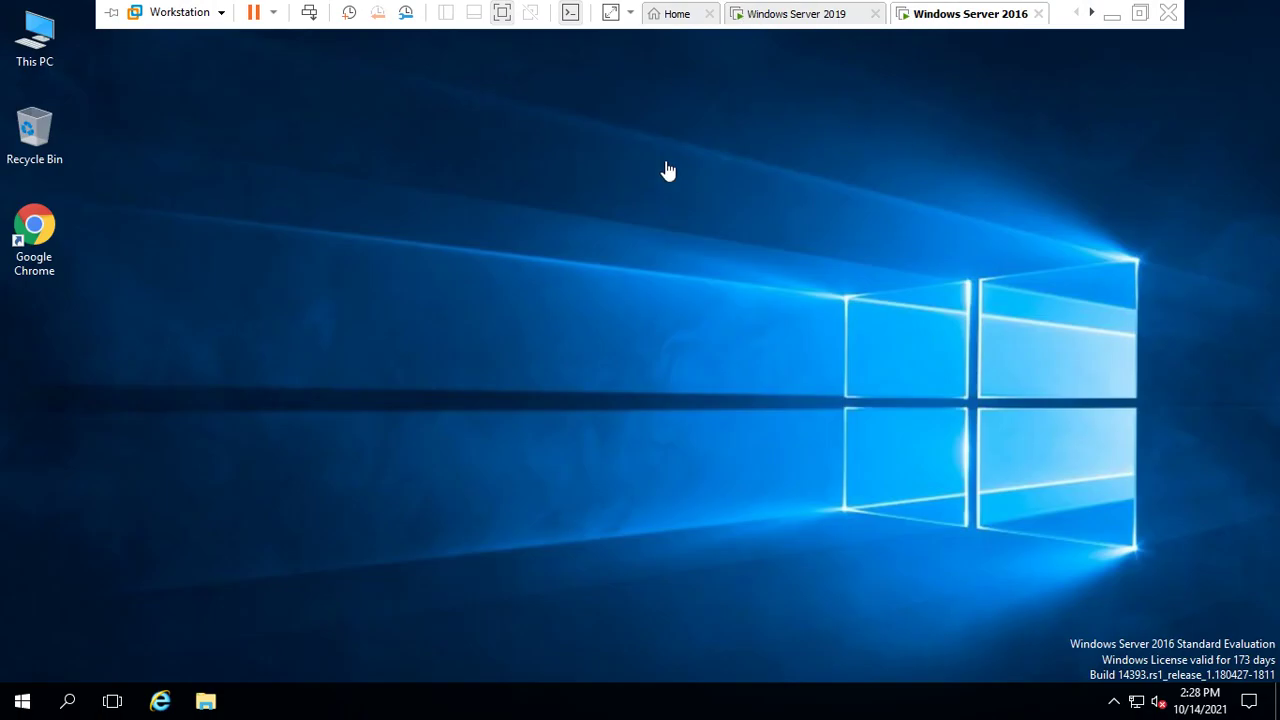
click(22, 706)
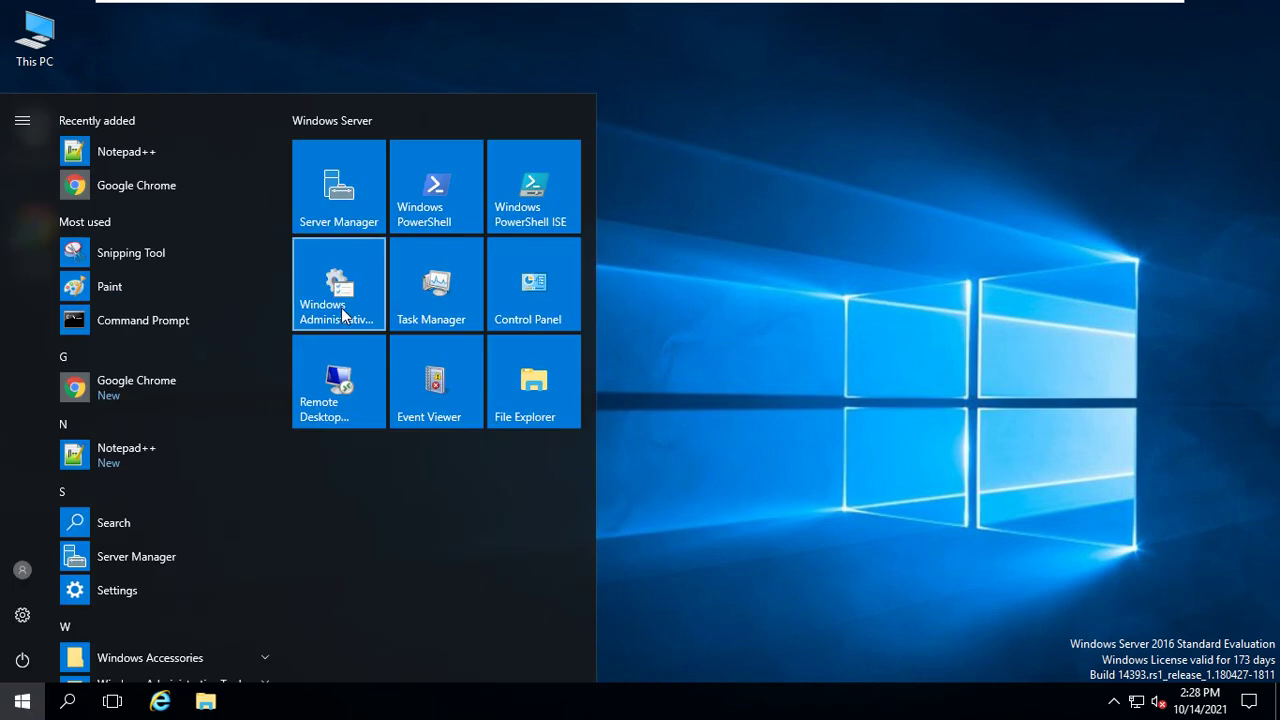
click(342, 210)
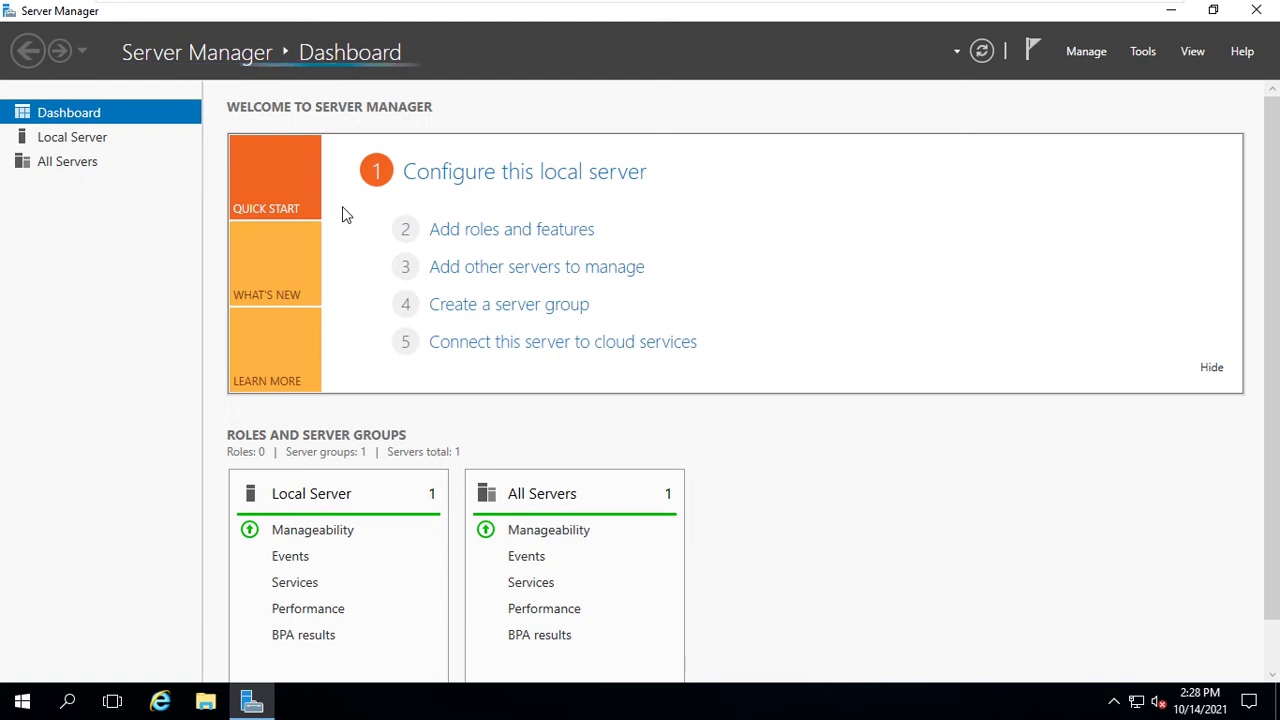
- Start adding roles and features with role-based installation on Server2016 and proceed to the server roles selection
click(478, 238)
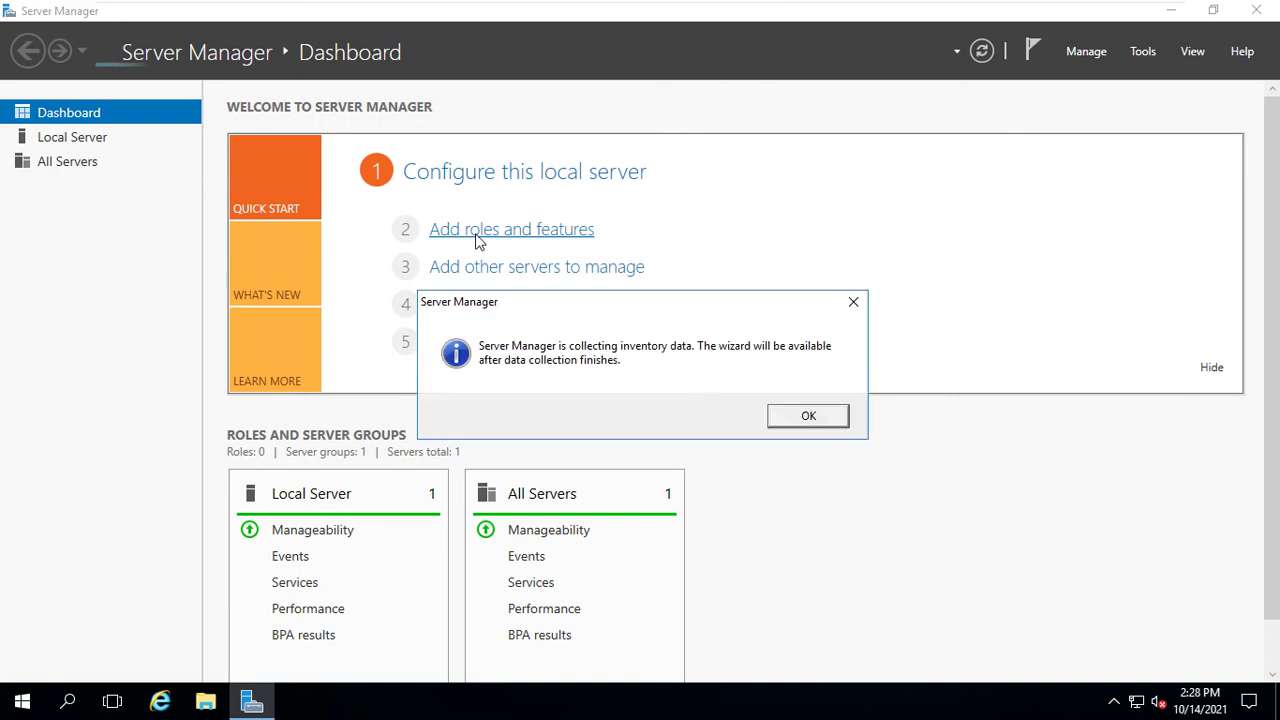
click(812, 416)
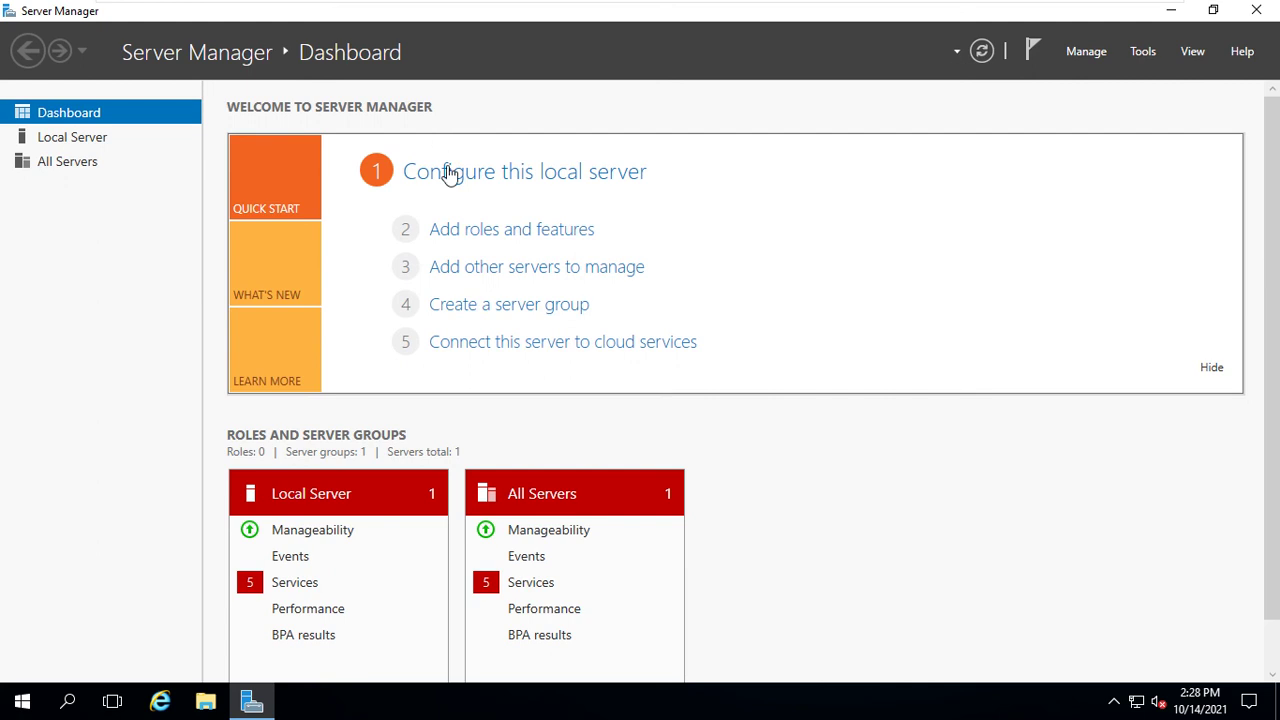
click(460, 243)
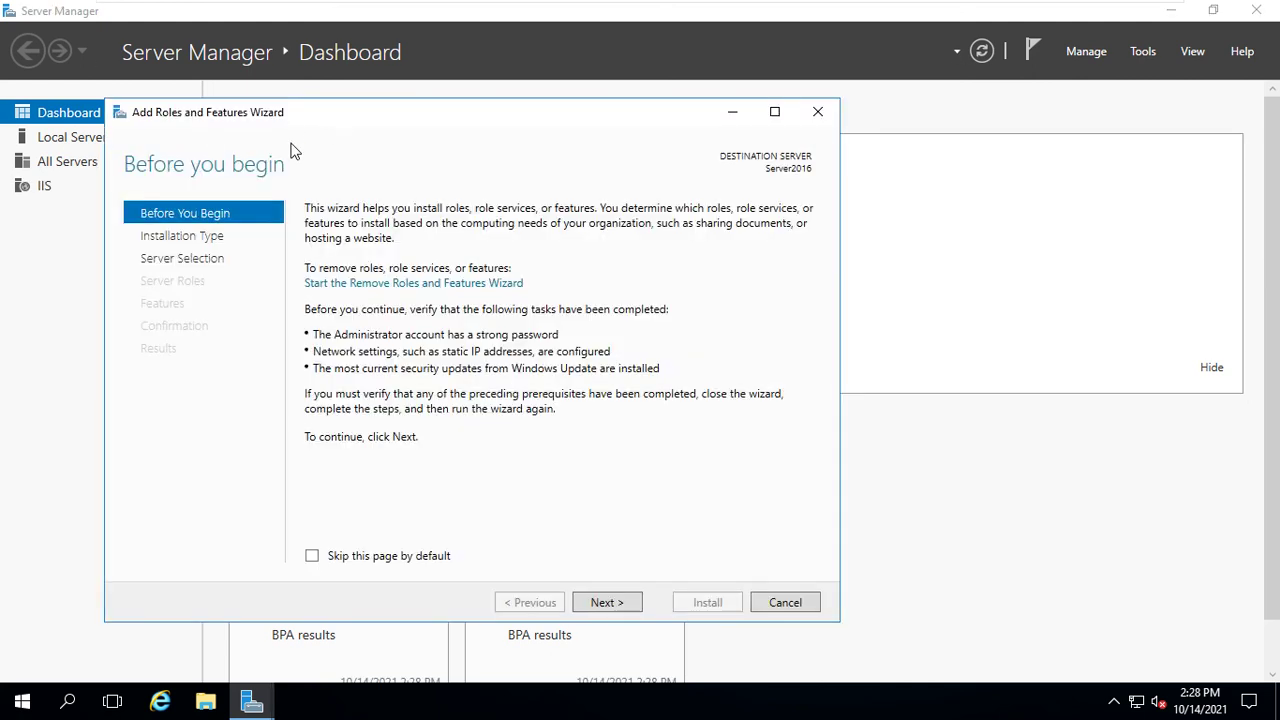
click(603, 602)
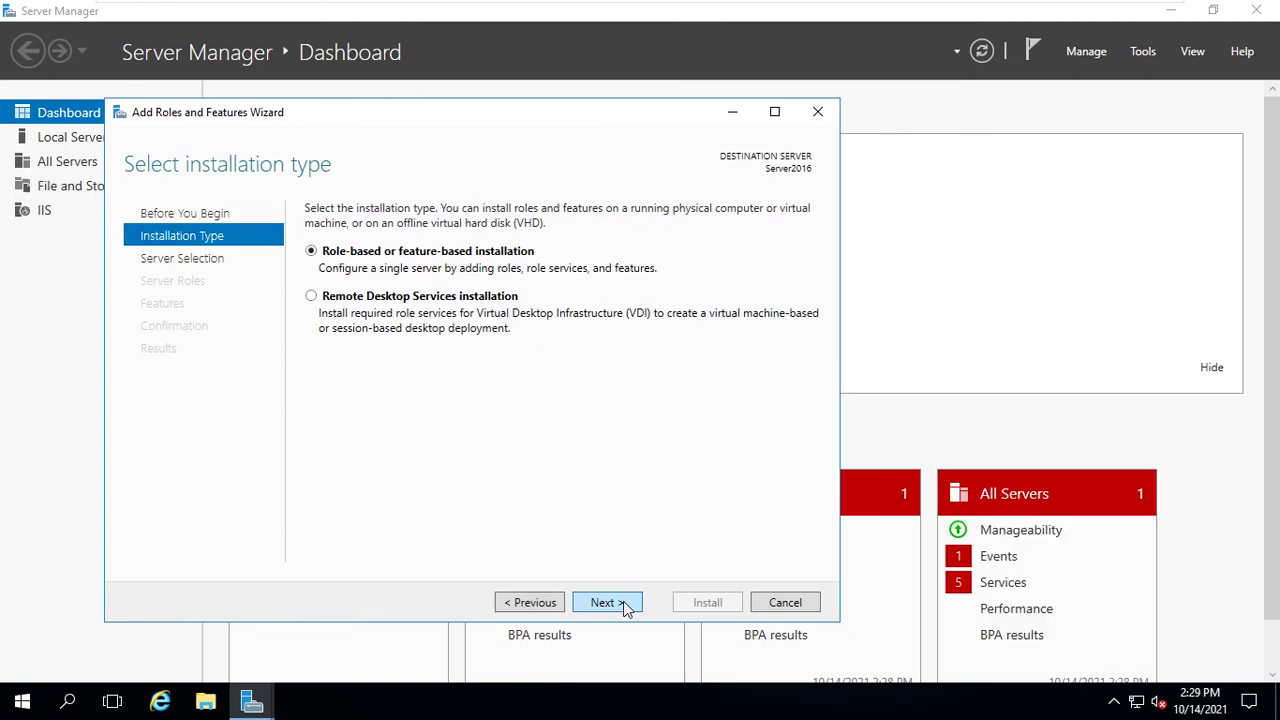
click(620, 604)
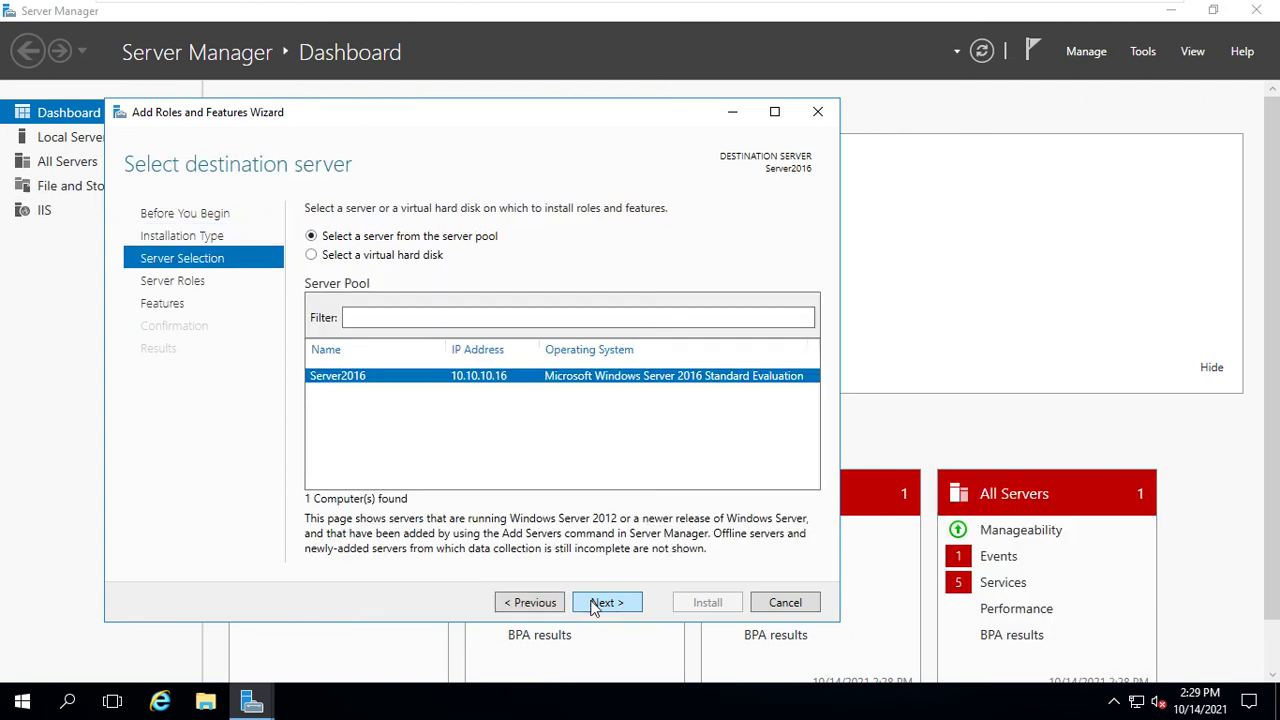
click(616, 603)
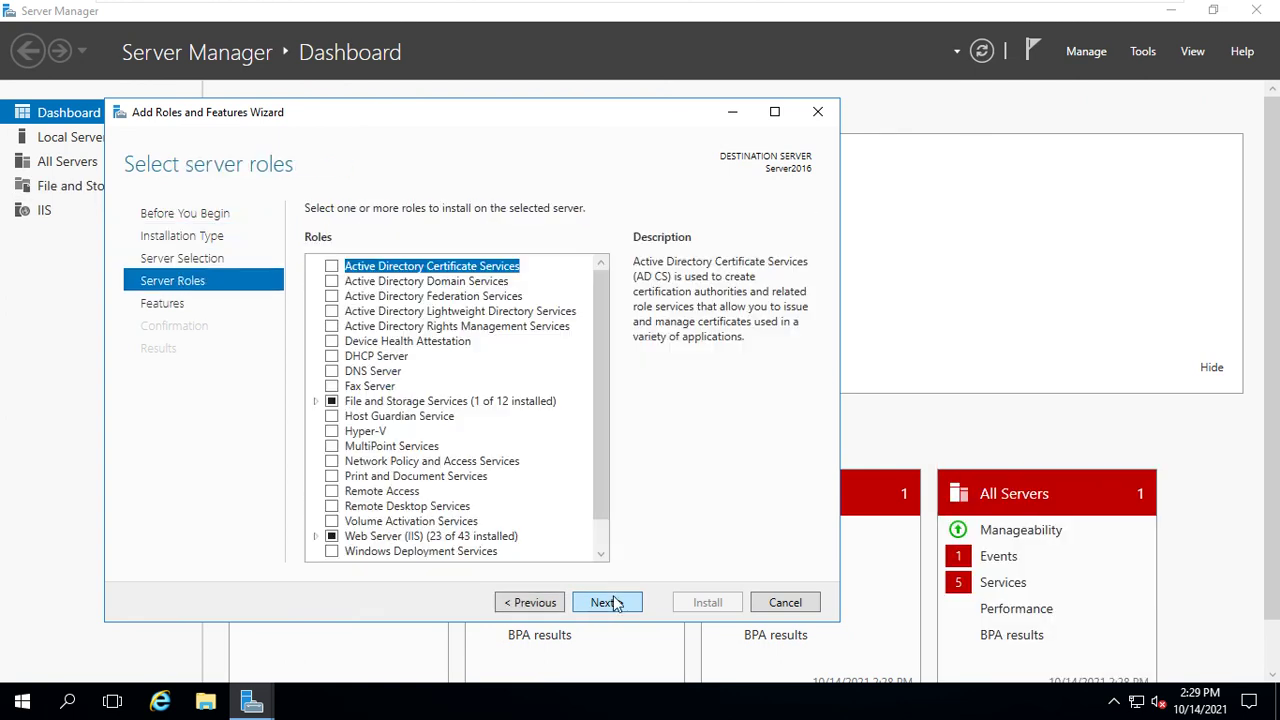
- Expand File and Storage Services, Web Server (IIS) and Common HTTP Features in the roles list and review their role services
click(315, 401)
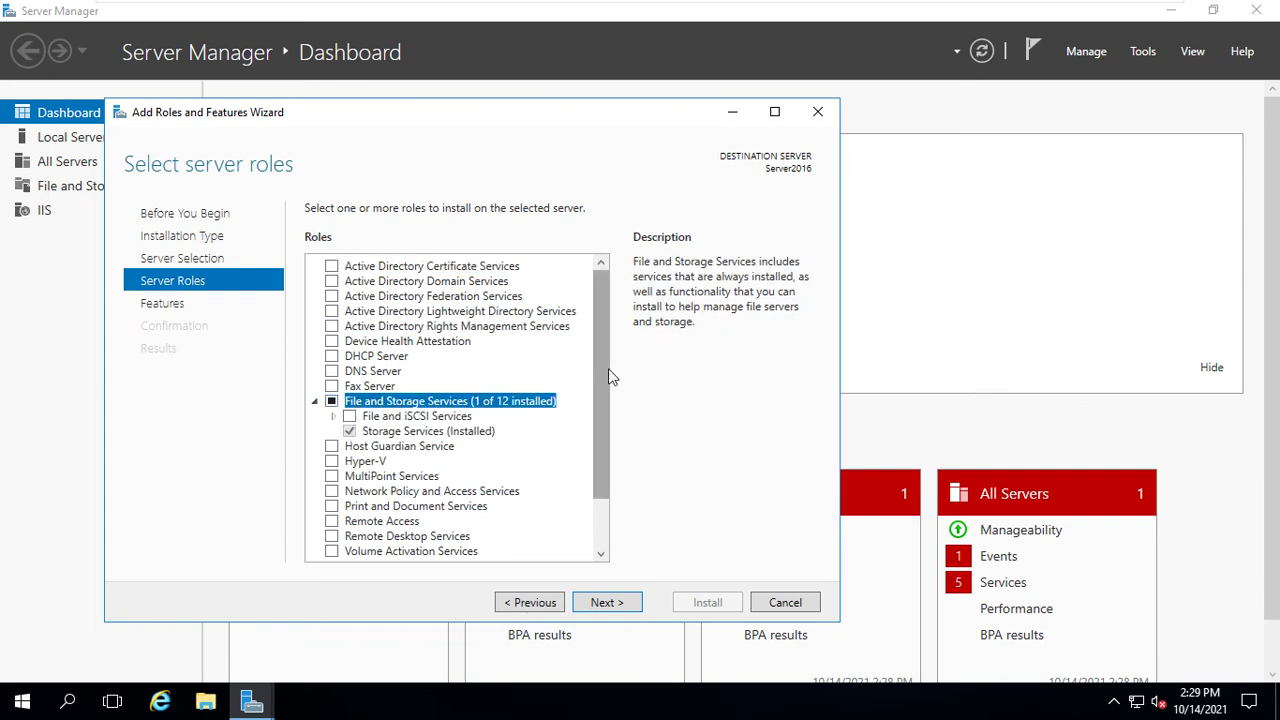
drag(612, 376, 612, 424)
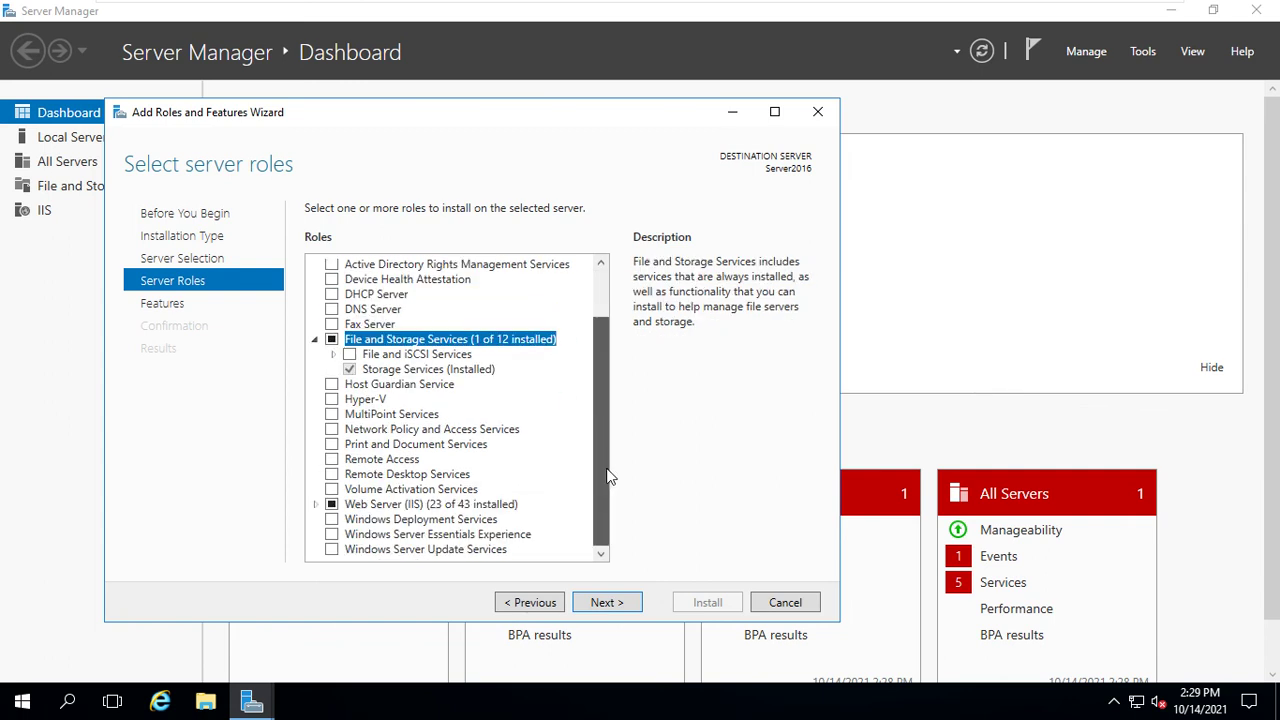
double_click(388, 504)
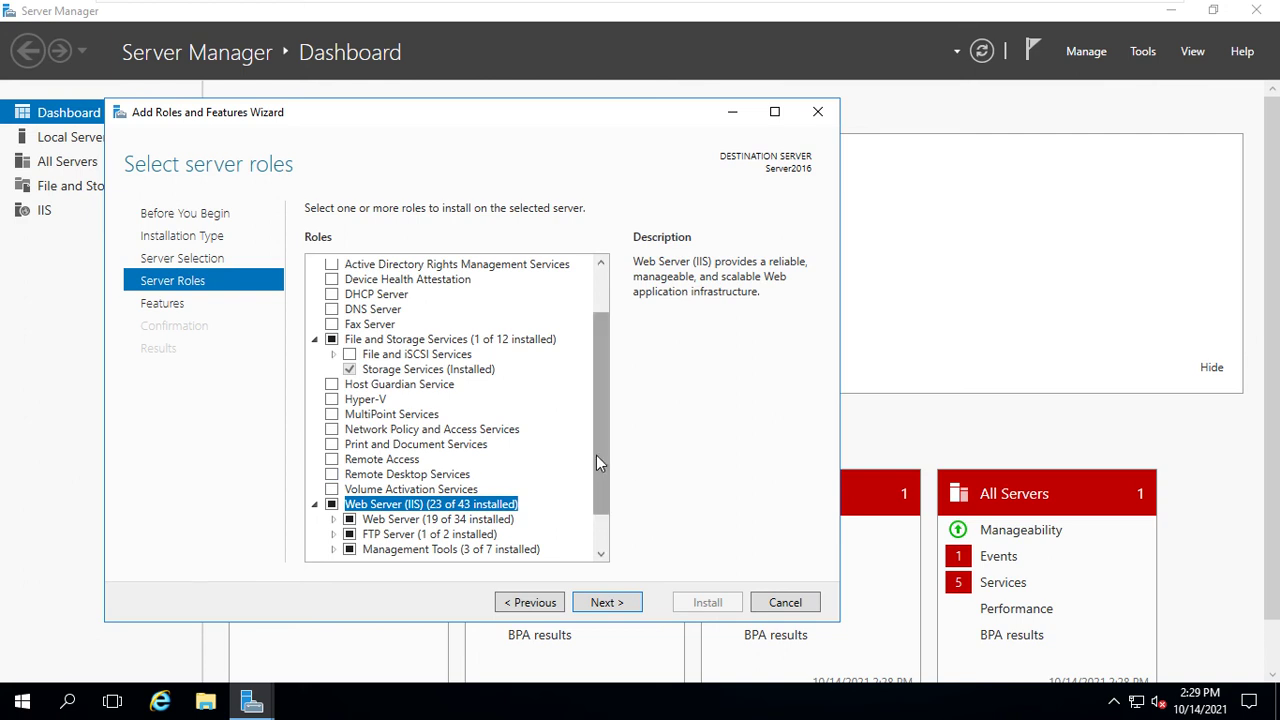
drag(596, 462, 612, 572)
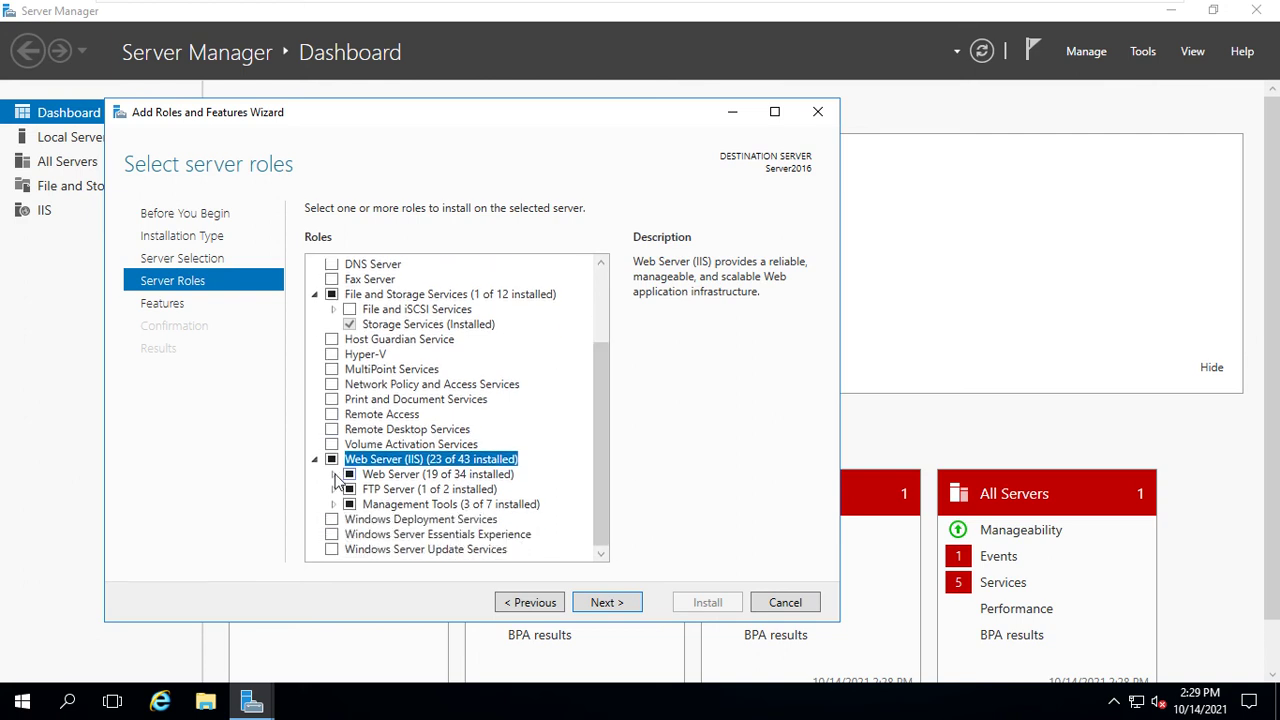
click(335, 476)
click(351, 489)
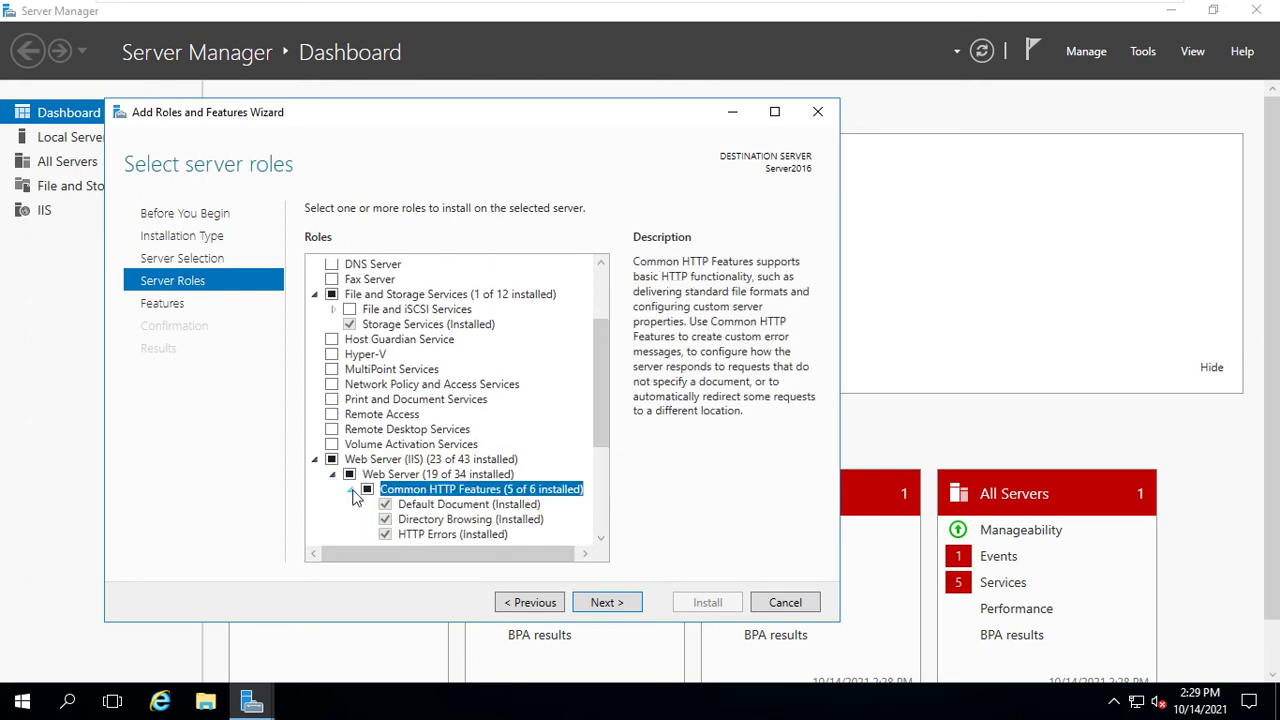
drag(600, 400, 600, 482)
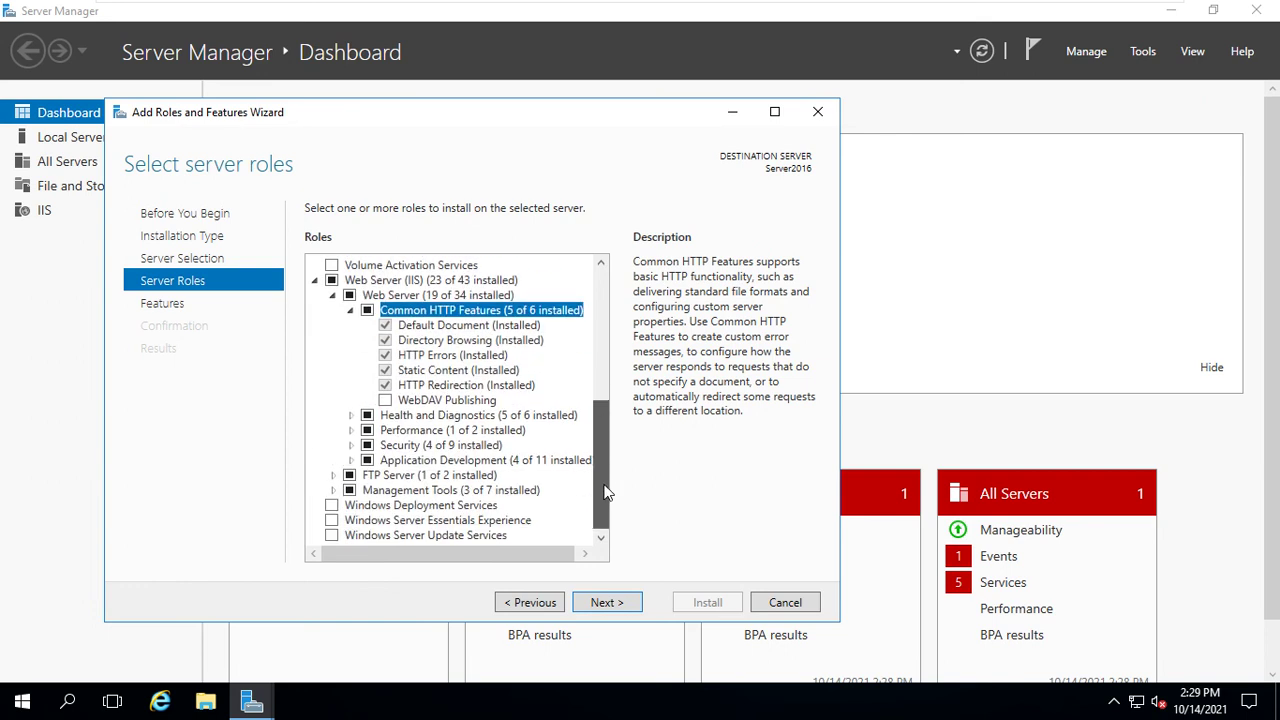
- Expand Health and Diagnostics, Performance and Security under Web Server and review their role services
click(351, 415)
drag(598, 423, 600, 479)
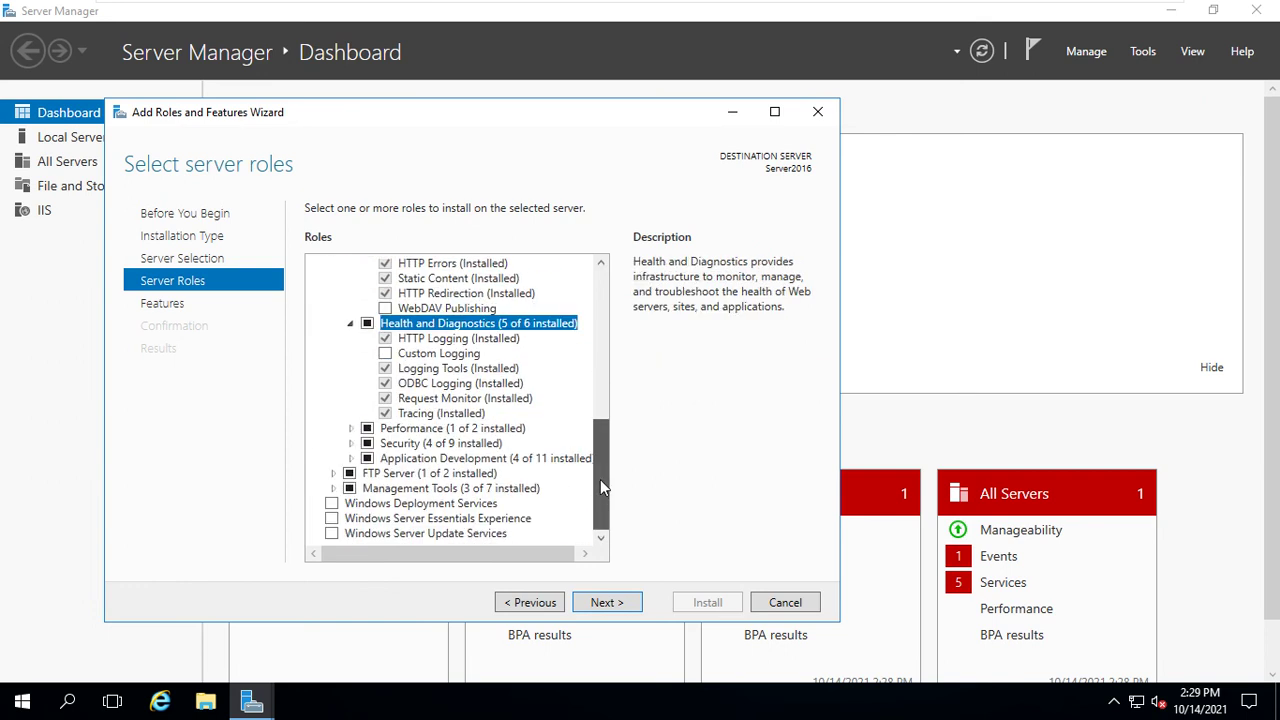
click(352, 428)
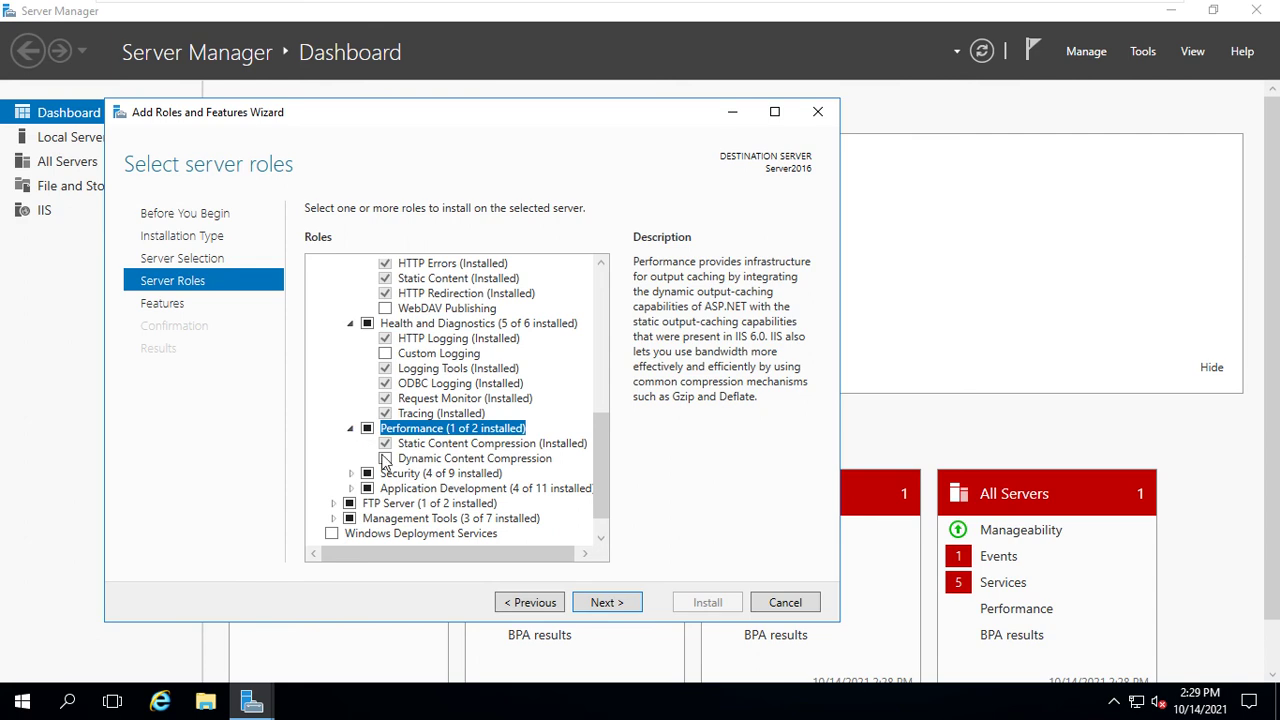
click(351, 474)
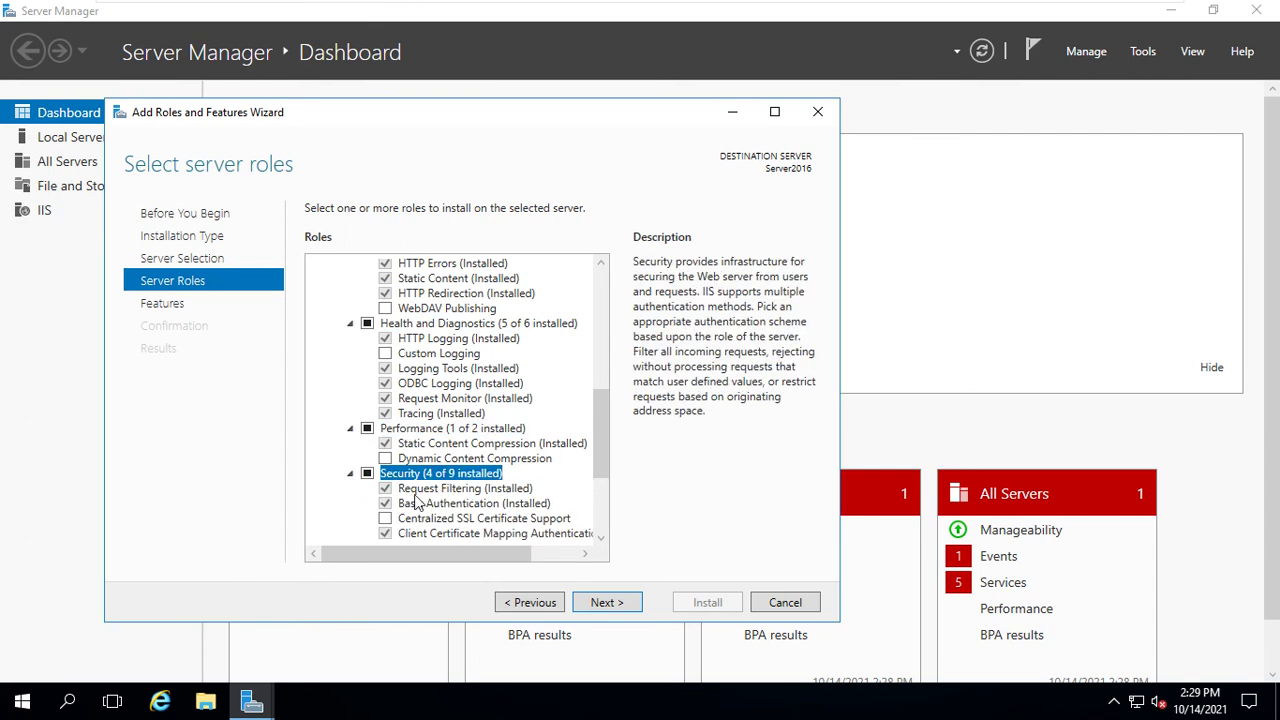
drag(604, 452, 604, 504)
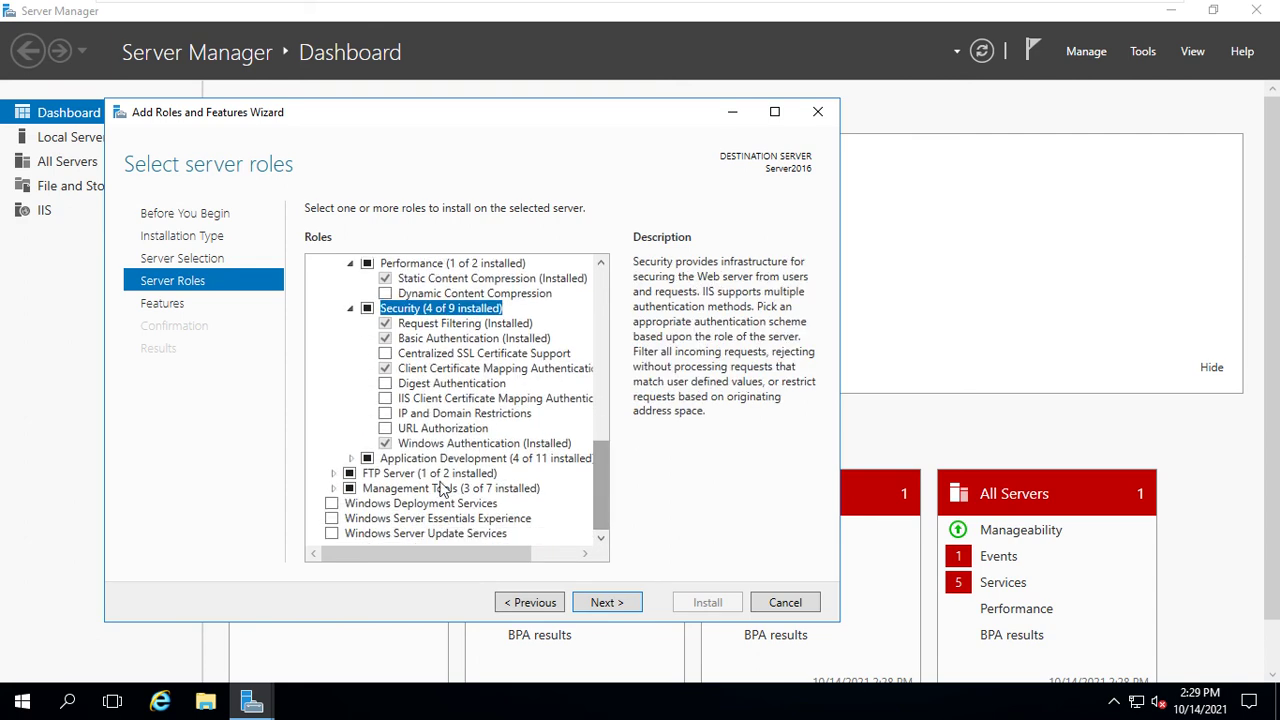
- Expand Application Development under Web Server and select .NET Extensibility 3.5 for installation
click(352, 459)
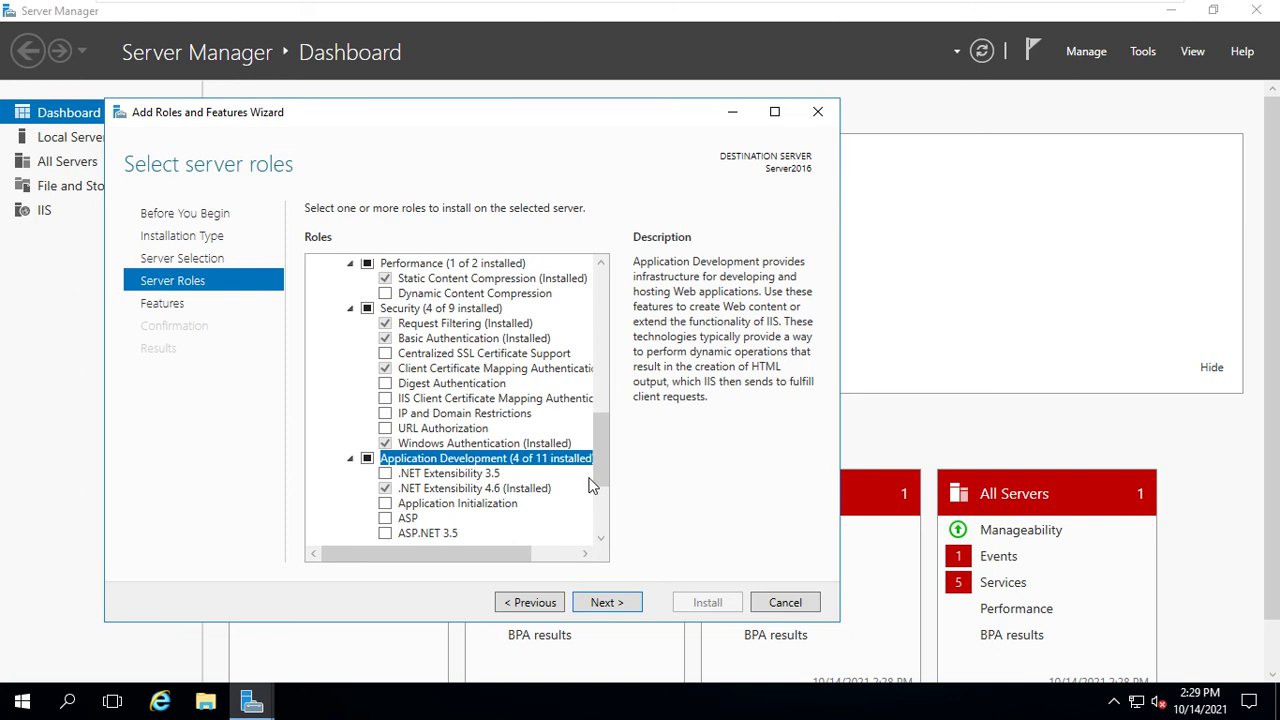
drag(606, 481, 610, 498)
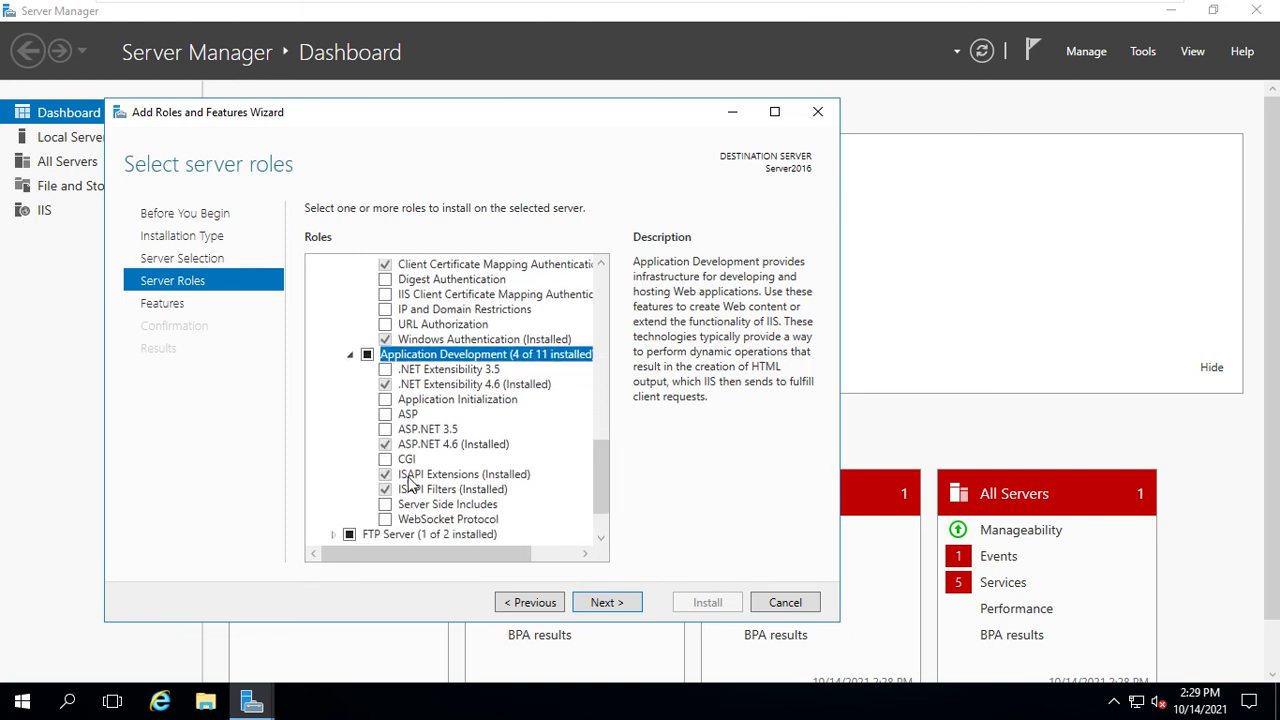
click(386, 370)
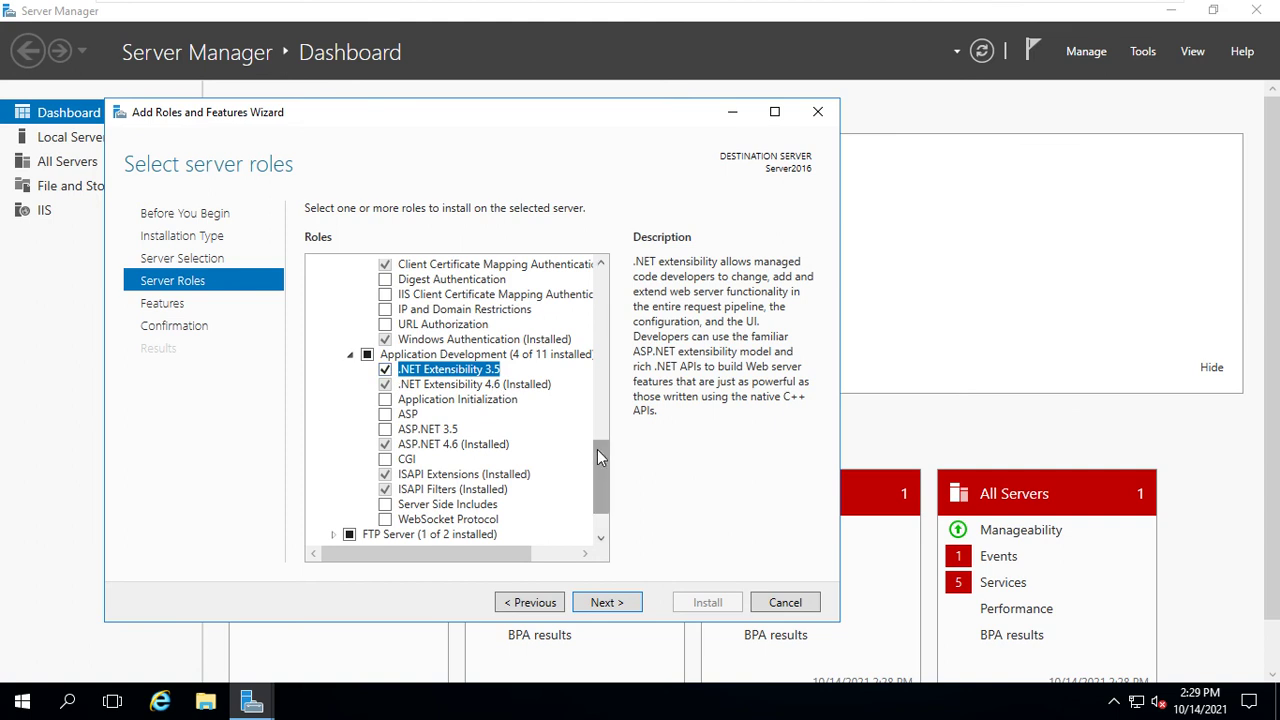
- Expand FTP Server, Management Tools and IIS 6 Management Compatibility and review their role services
drag(603, 470, 608, 490)
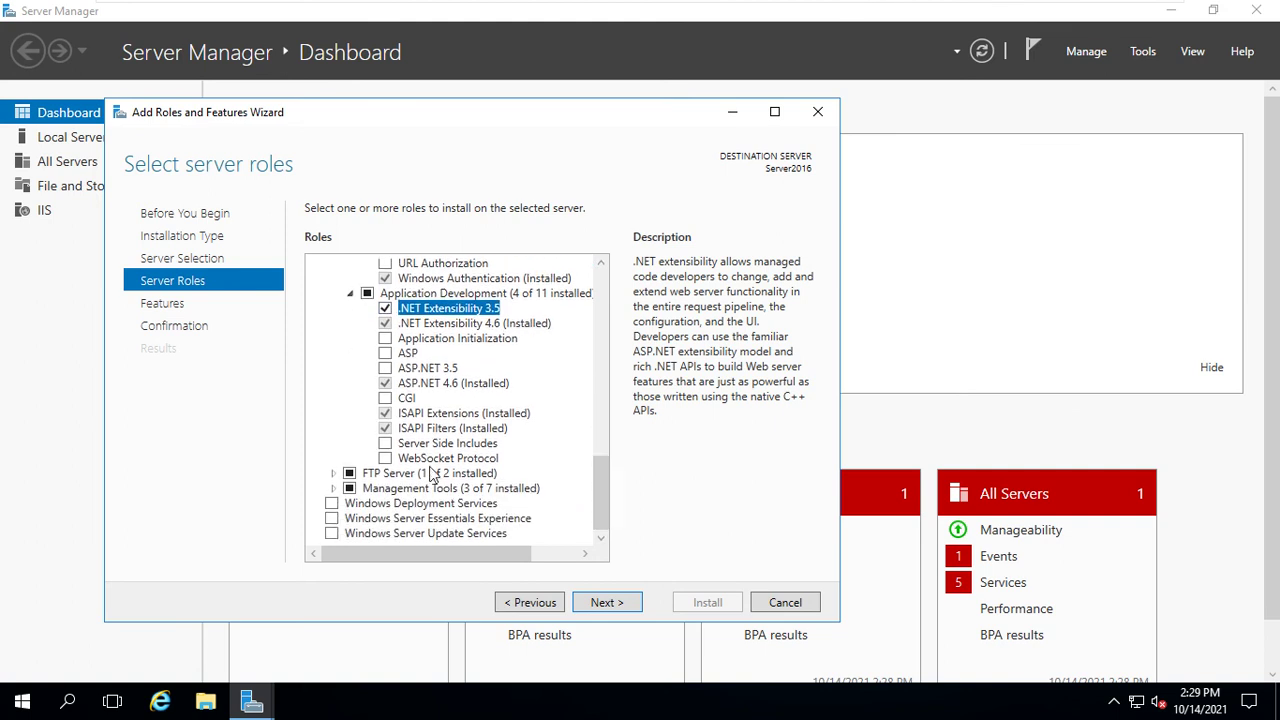
click(335, 475)
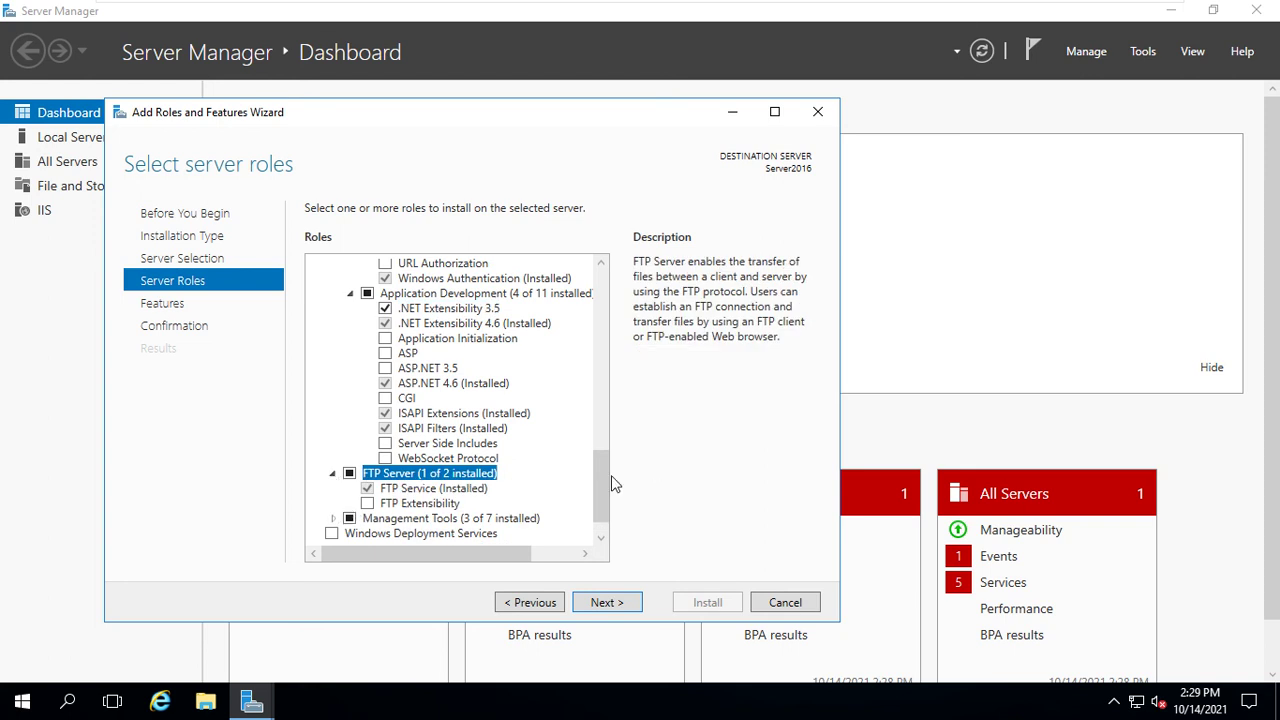
scroll(602, 482, down, 1)
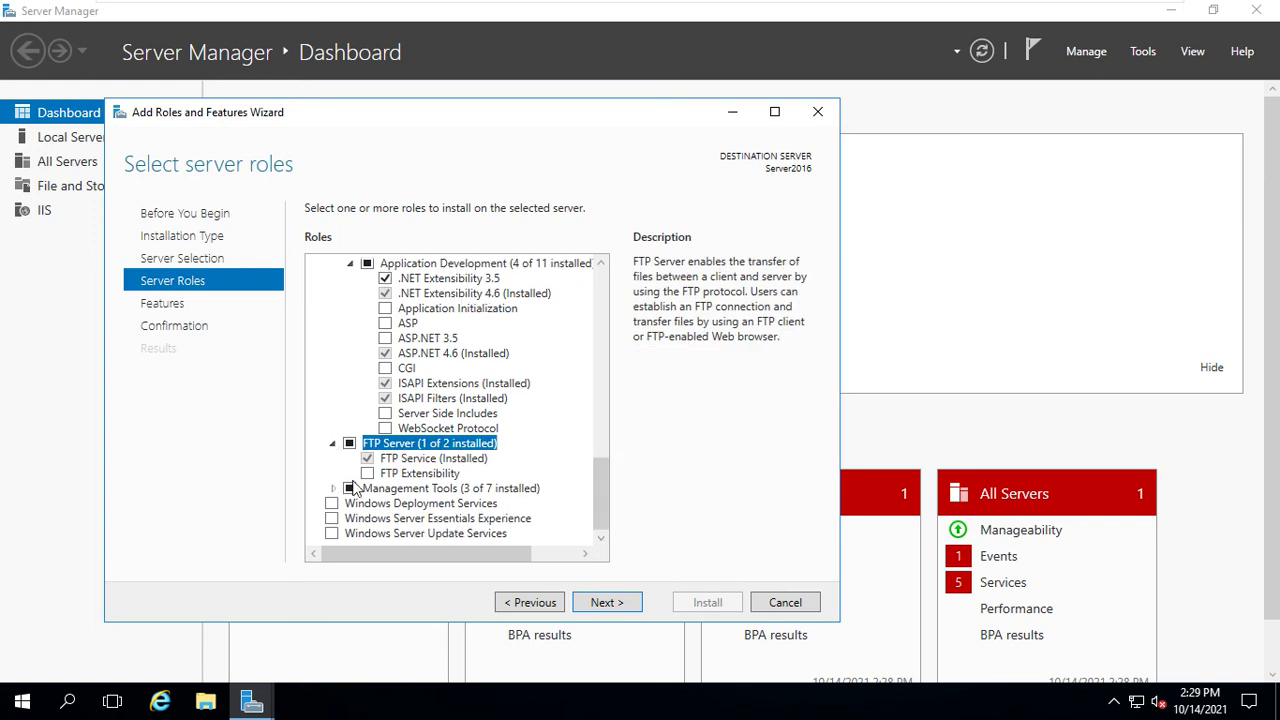
click(333, 488)
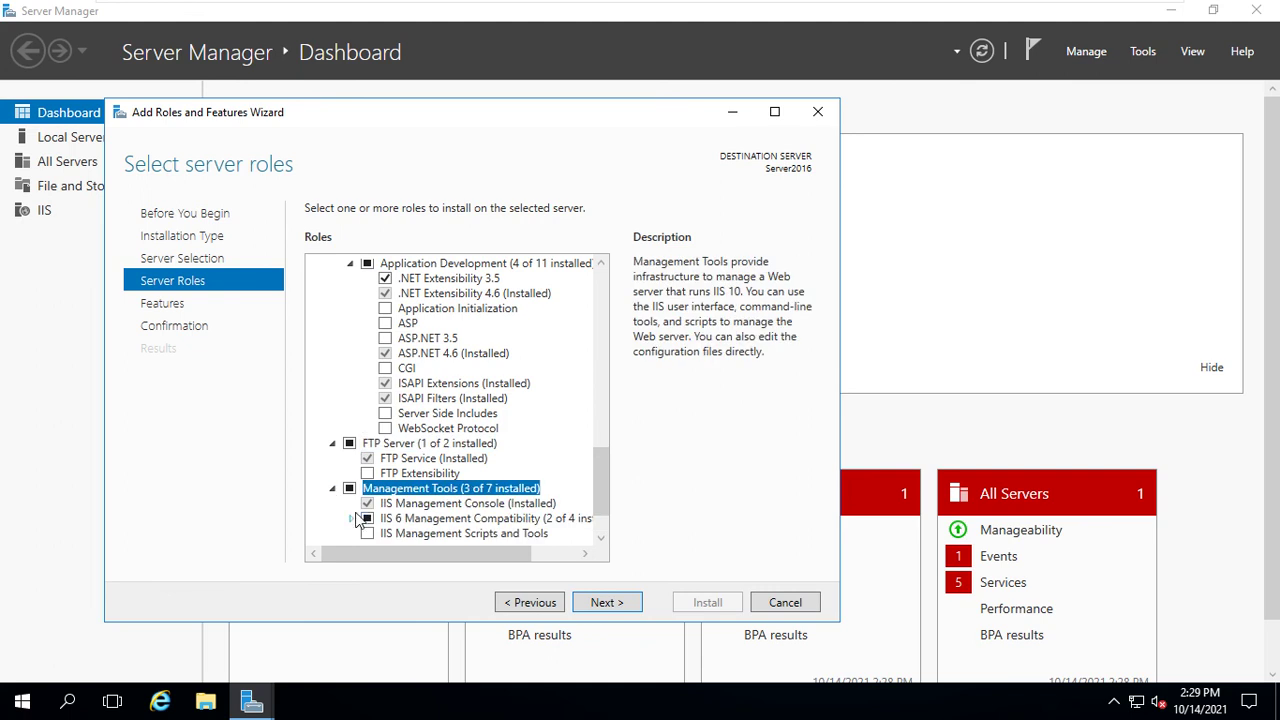
click(357, 518)
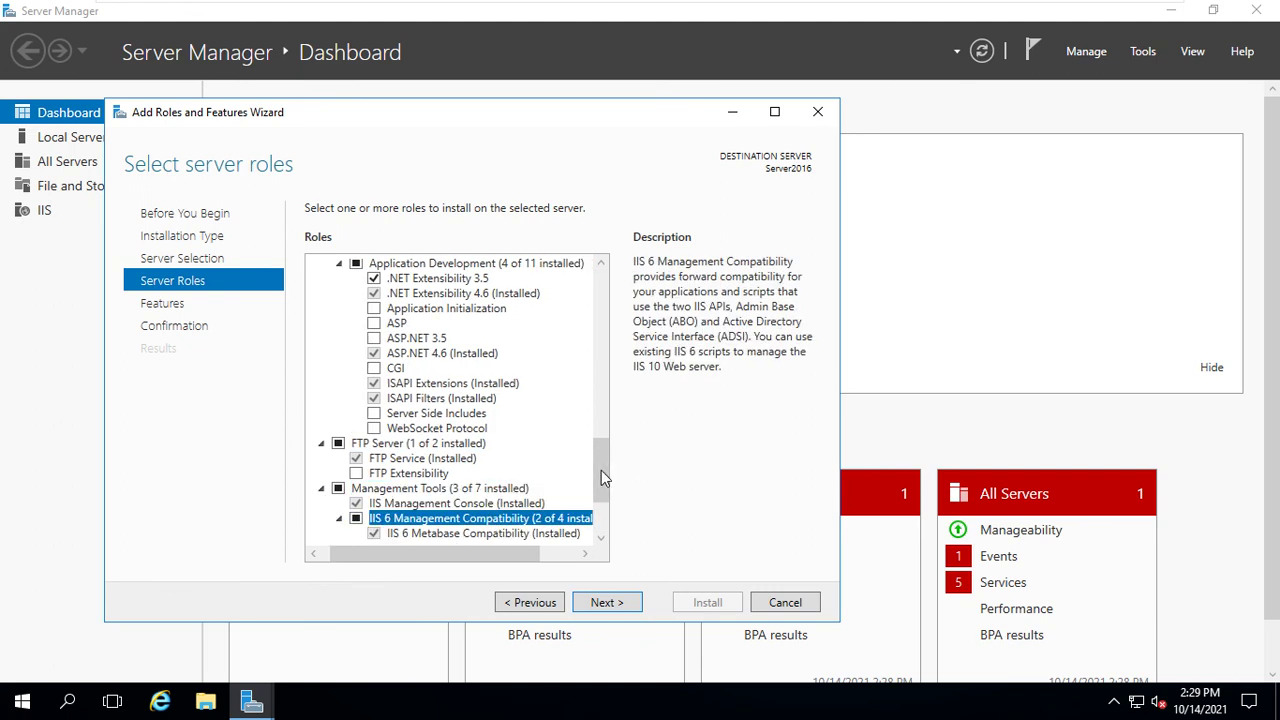
click(602, 511)
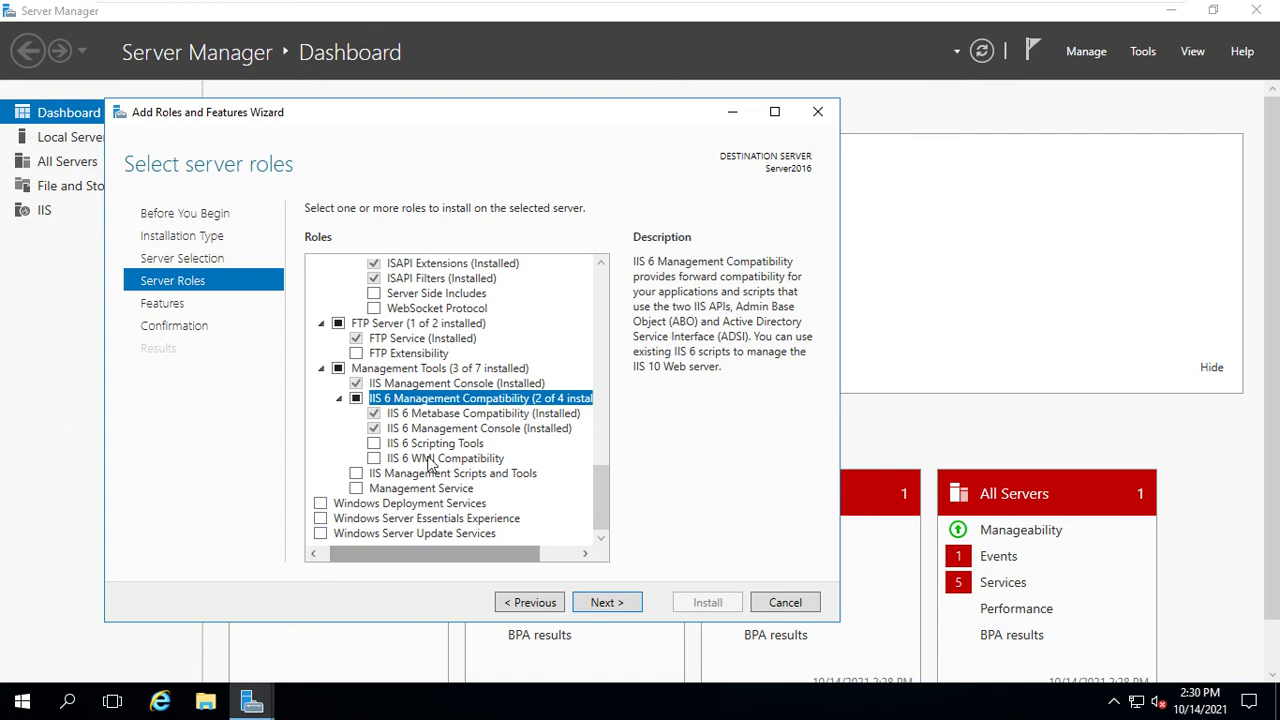
- Select the XPS Viewer feature and install it together with the chosen role service on Server2016
click(606, 602)
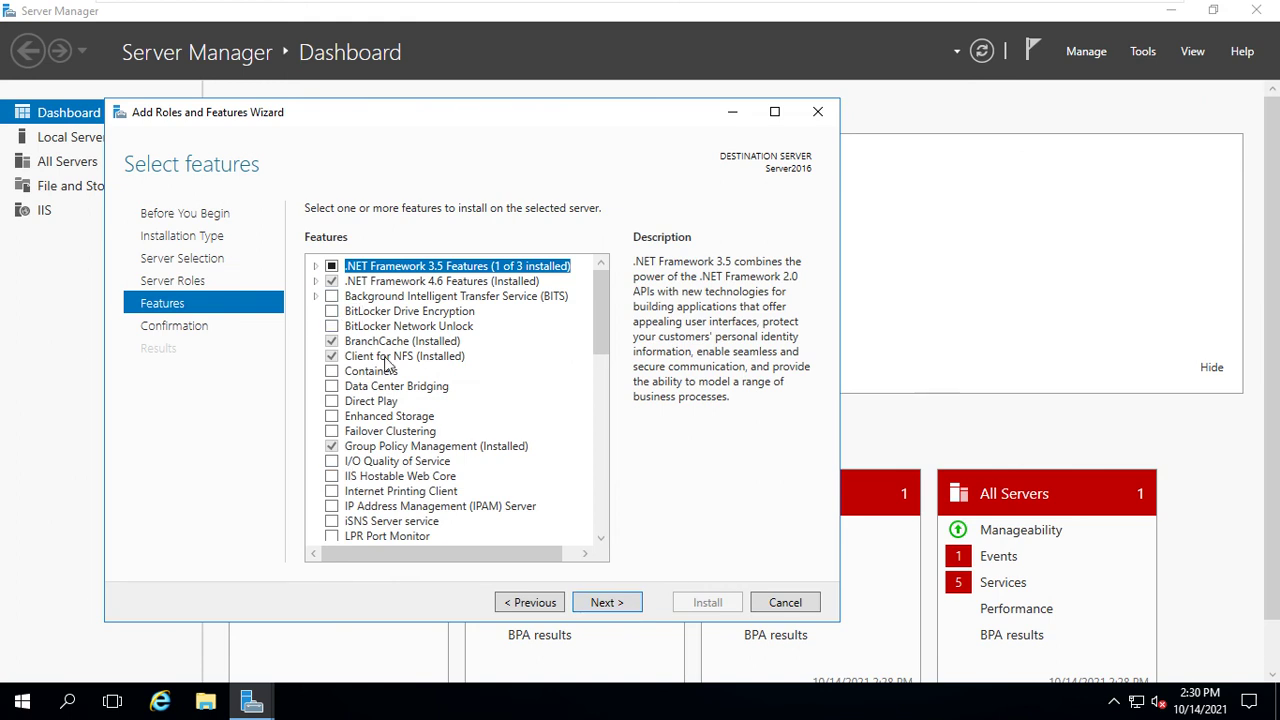
drag(600, 330, 609, 530)
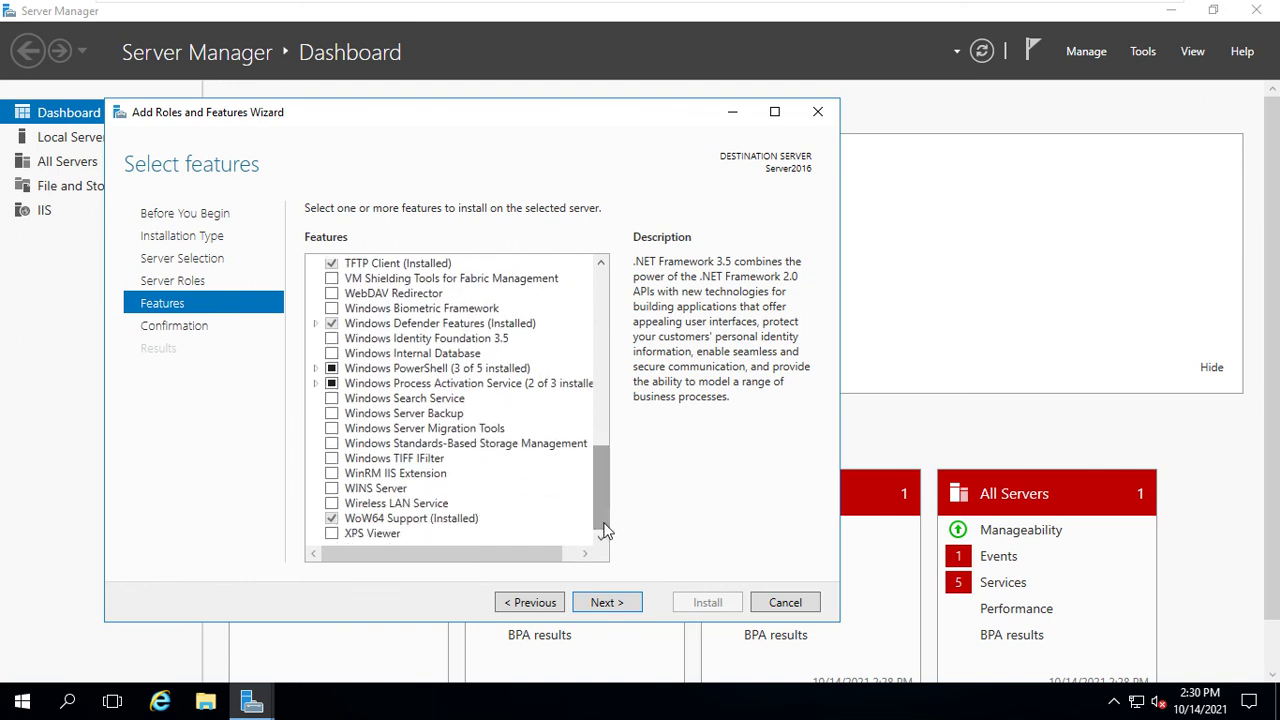
click(332, 535)
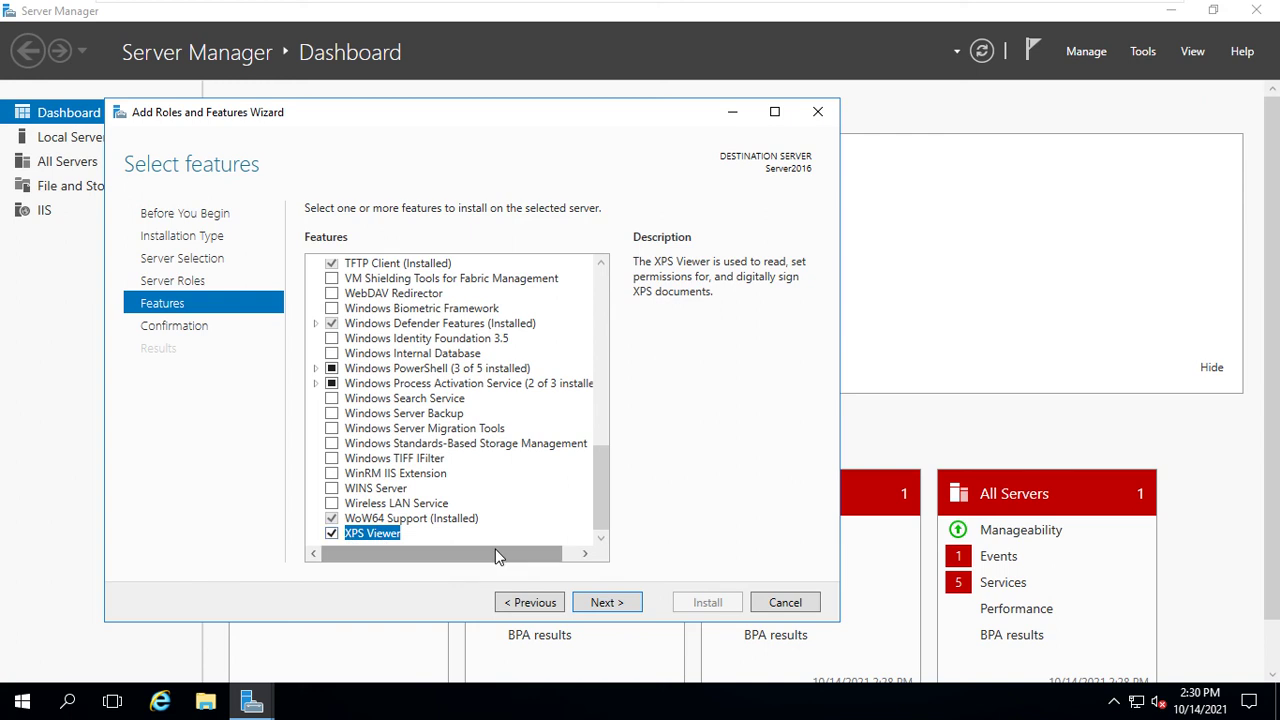
click(622, 604)
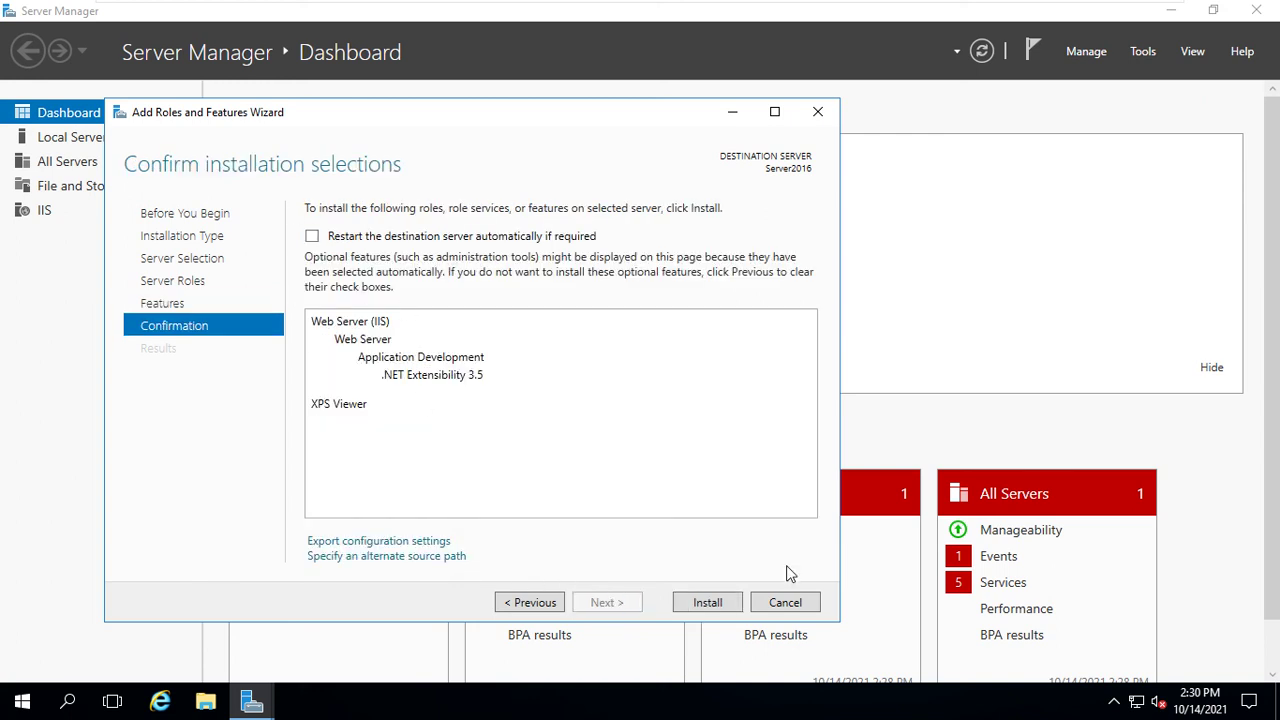
click(707, 602)
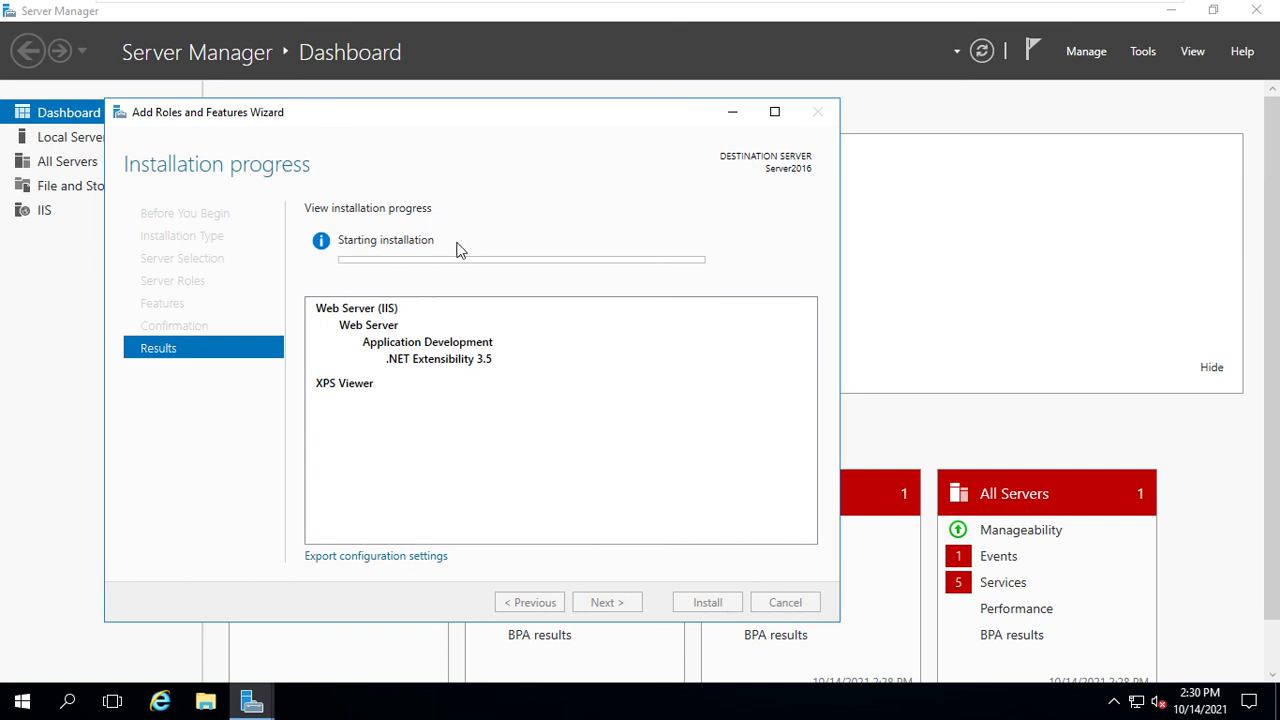
drag(514, 123, 686, 131)
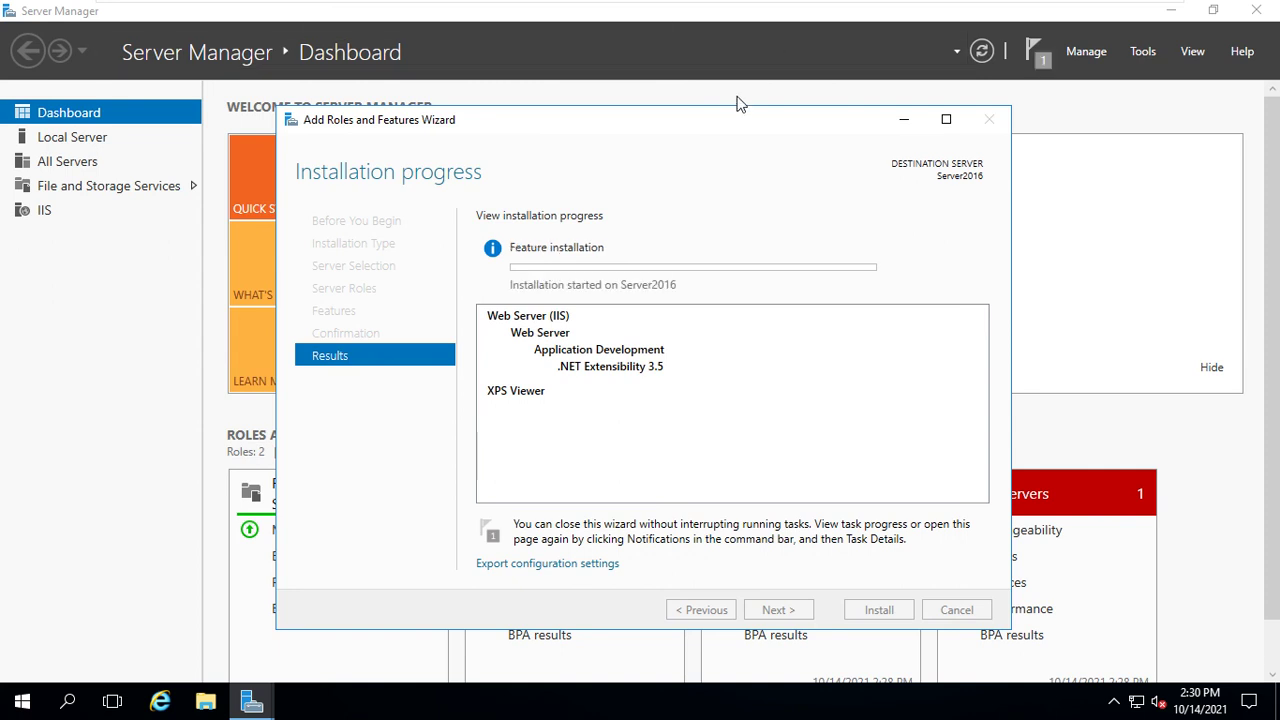
- Switch to the Windows Server 2019 virtual machine and open Windows Administrative Tools there
mouse_move(905, 8)
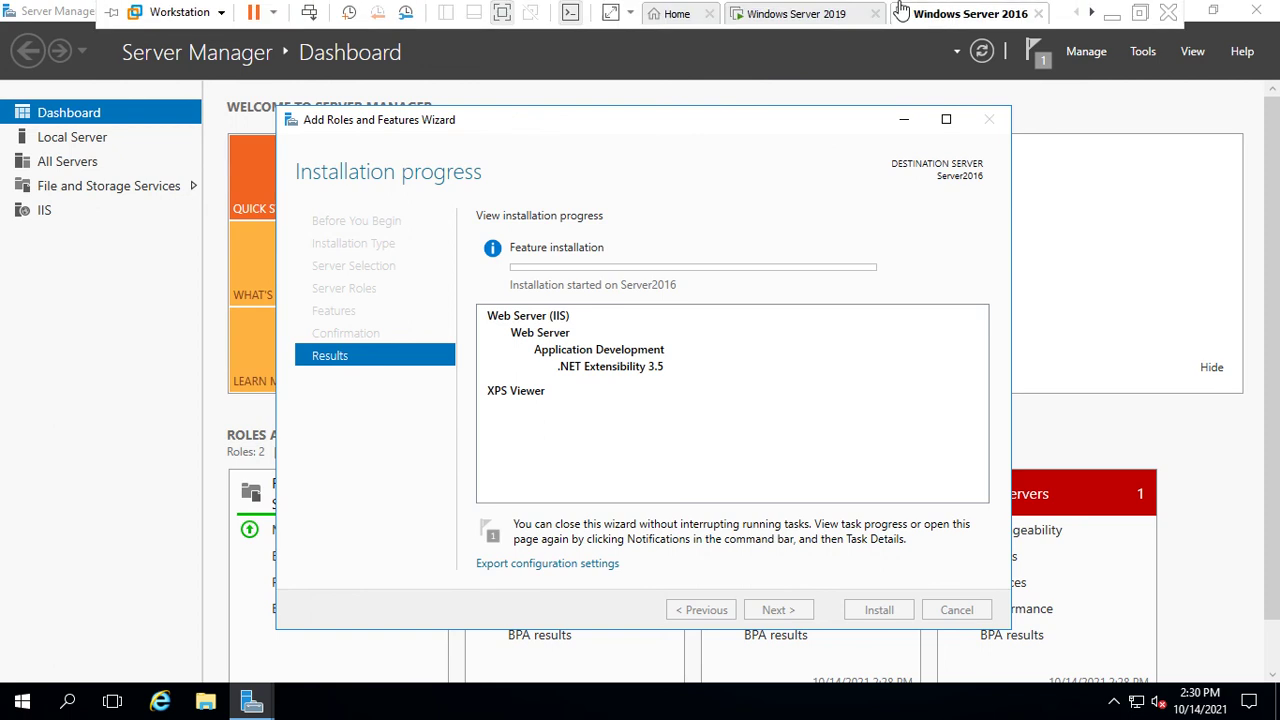
click(791, 14)
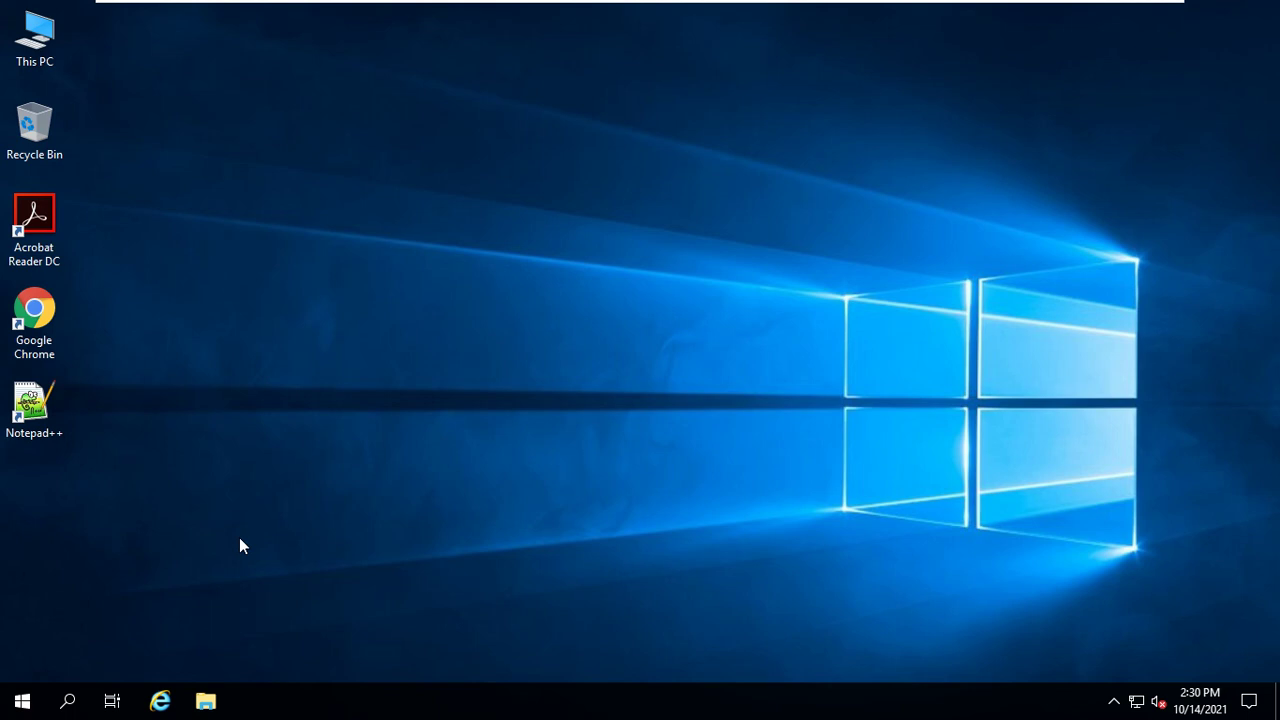
click(22, 700)
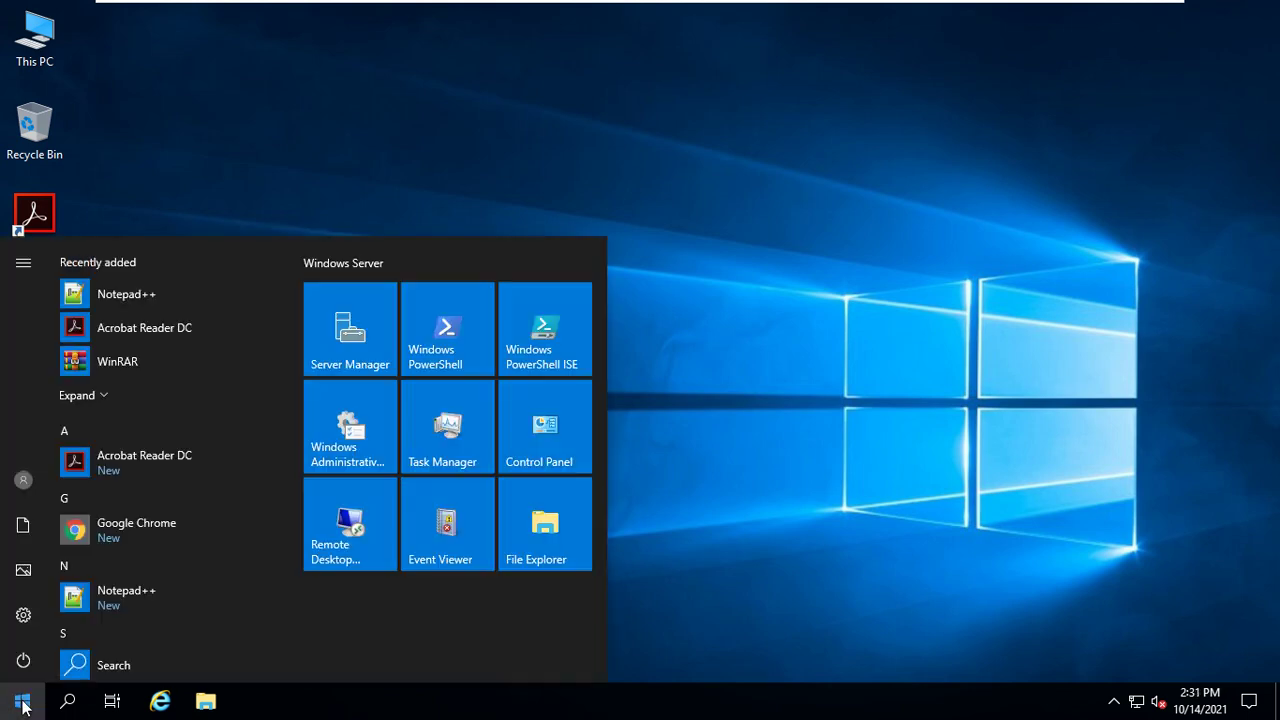
click(336, 449)
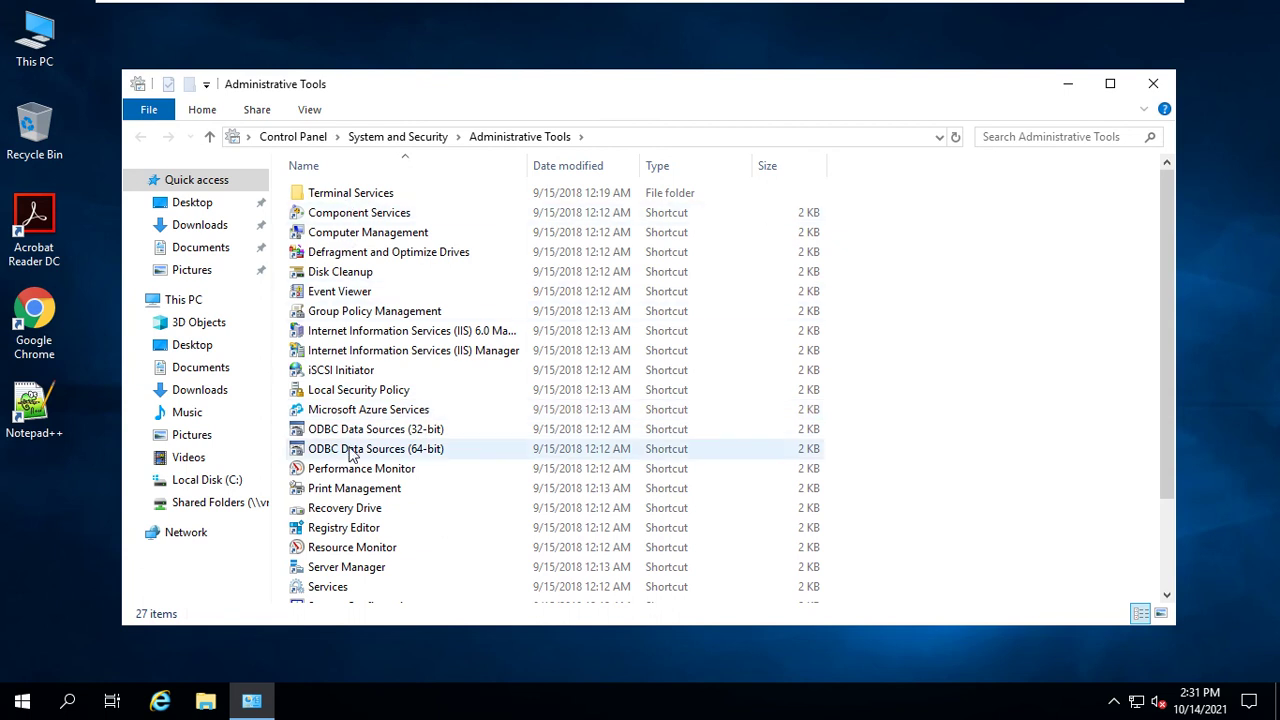
- Find the Services shortcut in Administrative Tools and open the Services console
click(367, 588)
key(Down)
key(Down)
key(Down)
key(Down)
key(Down)
key(Down)
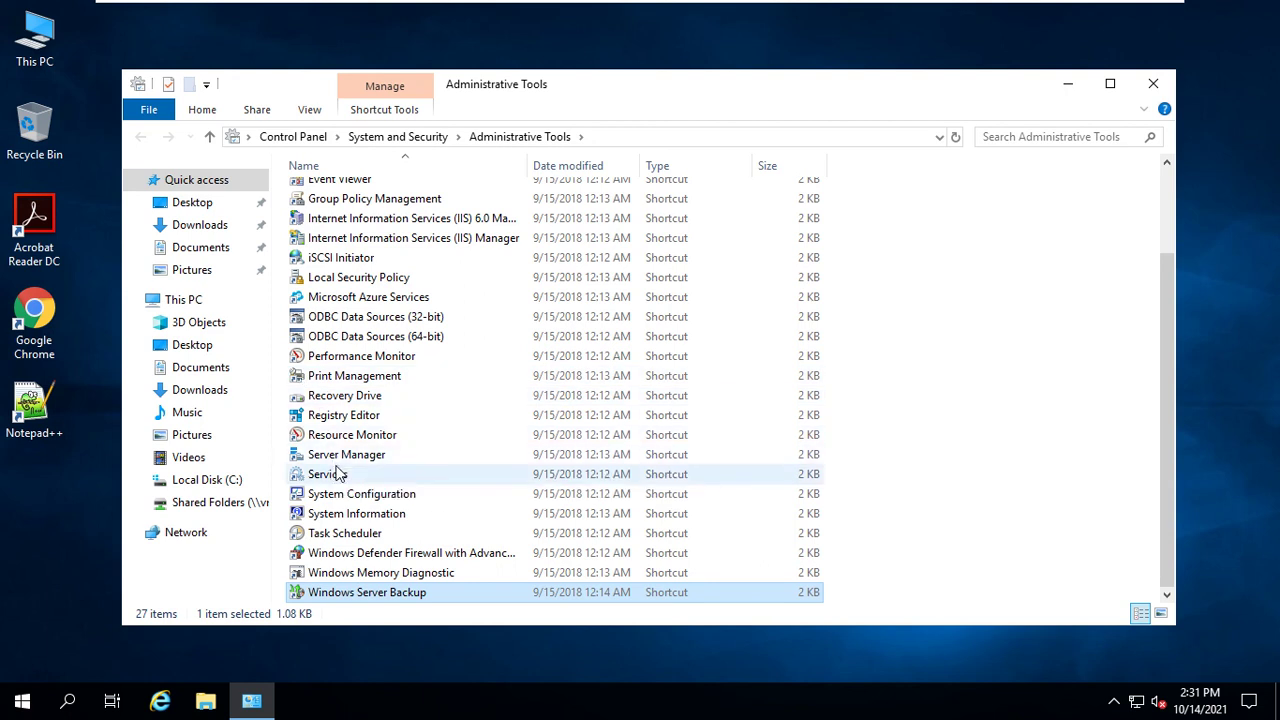
click(345, 475)
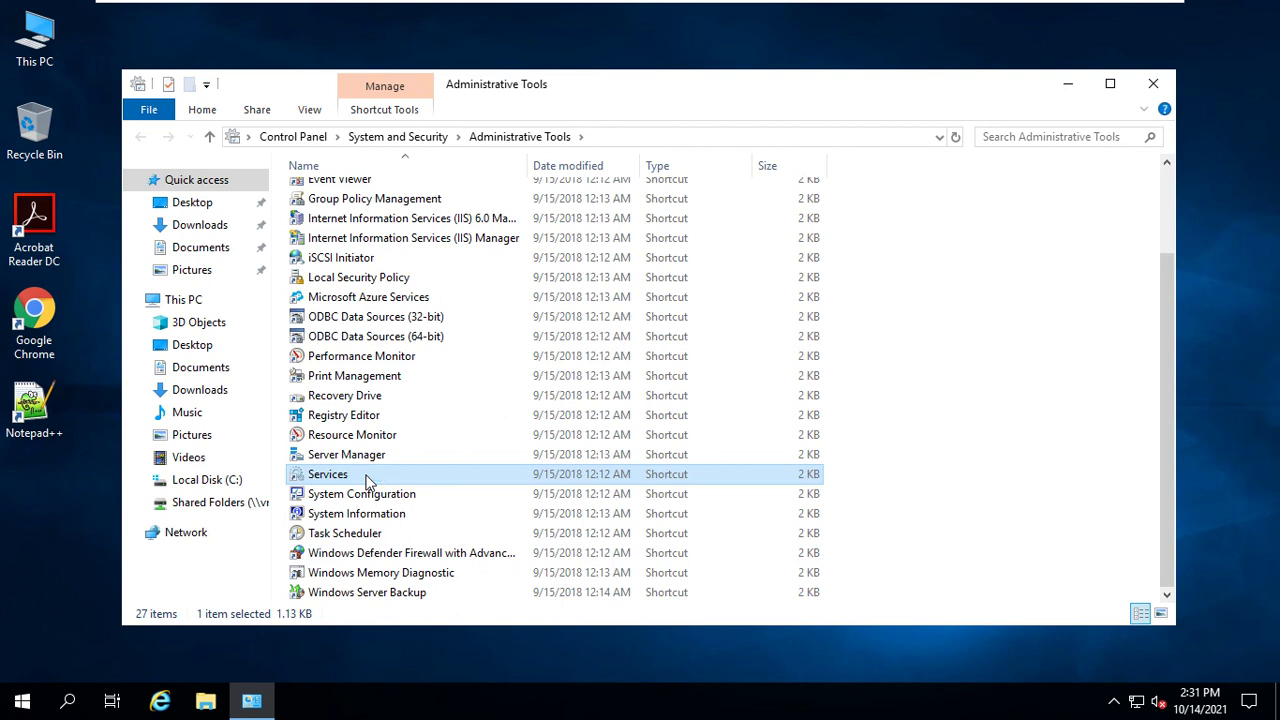
double_click(448, 475)
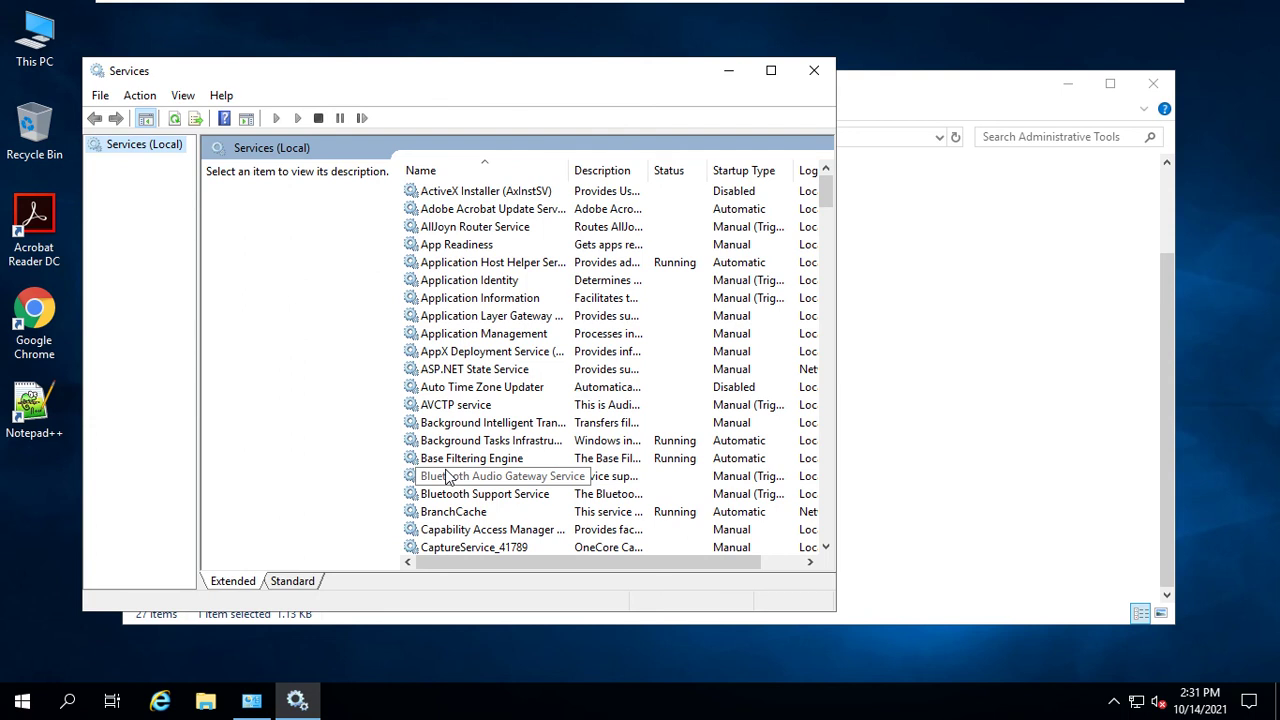
- Locate World Wide Web Publishing Service at the end of the services list and open its properties
click(507, 442)
key(Down)
key(Down)
key(Down)
key(Down)
key(Down)
key(Down)
key(Down)
key(Down)
key(Down)
key(Down)
key(Down)
key(Down)
key(Down)
key(Down)
key(Down)
key(Down)
key(Down)
key(Down)
key(Down)
key(Down)
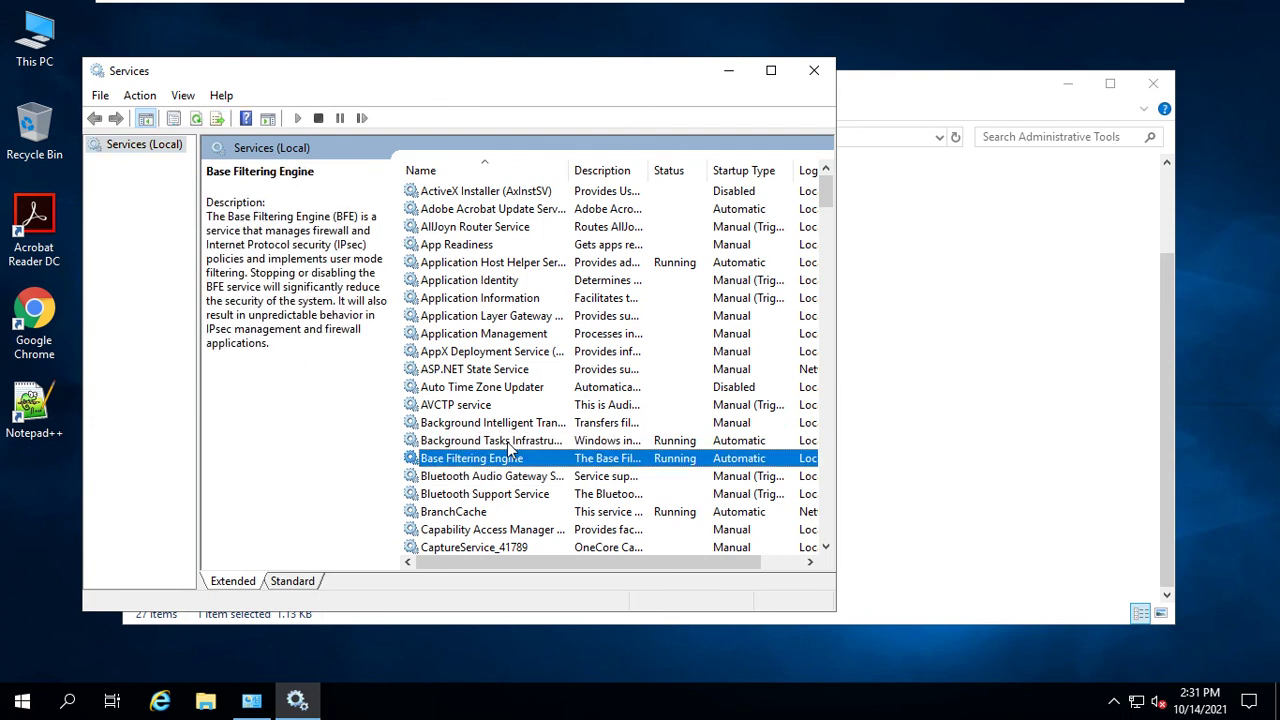
key(Down)
key(Down)
key(Down)
key(Down)
key(Down)
key(Down)
key(Down)
key(Down)
key(Down)
key(Down)
key(Down)
key(Down)
key(Down)
key(Down)
key(Down)
key(Down)
key(Down)
key(Down)
key(Down)
key(Down)
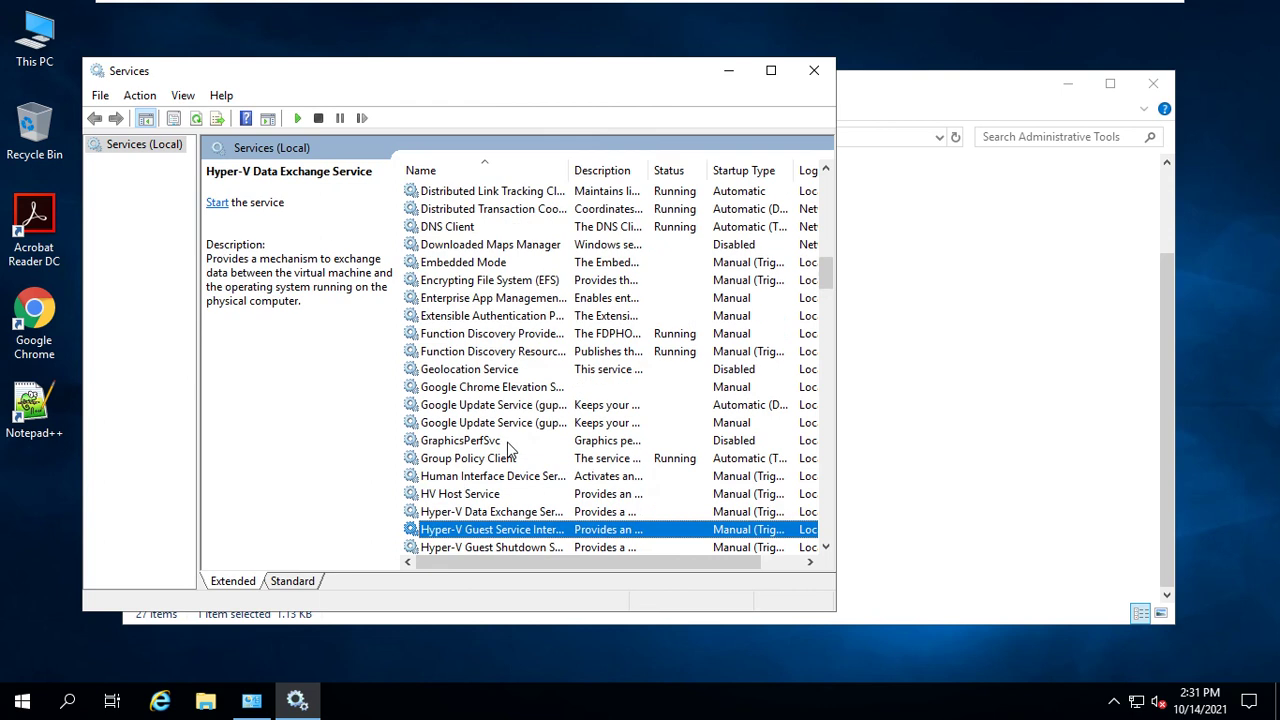
key(Down)
key(Down)
key(Down)
key(Down)
key(Down)
key(Down)
key(Down)
key(Down)
key(Down)
key(Down)
key(Down)
key(Down)
key(Down)
key(Down)
key(Down)
key(Down)
key(Down)
key(Down)
key(Down)
key(Down)
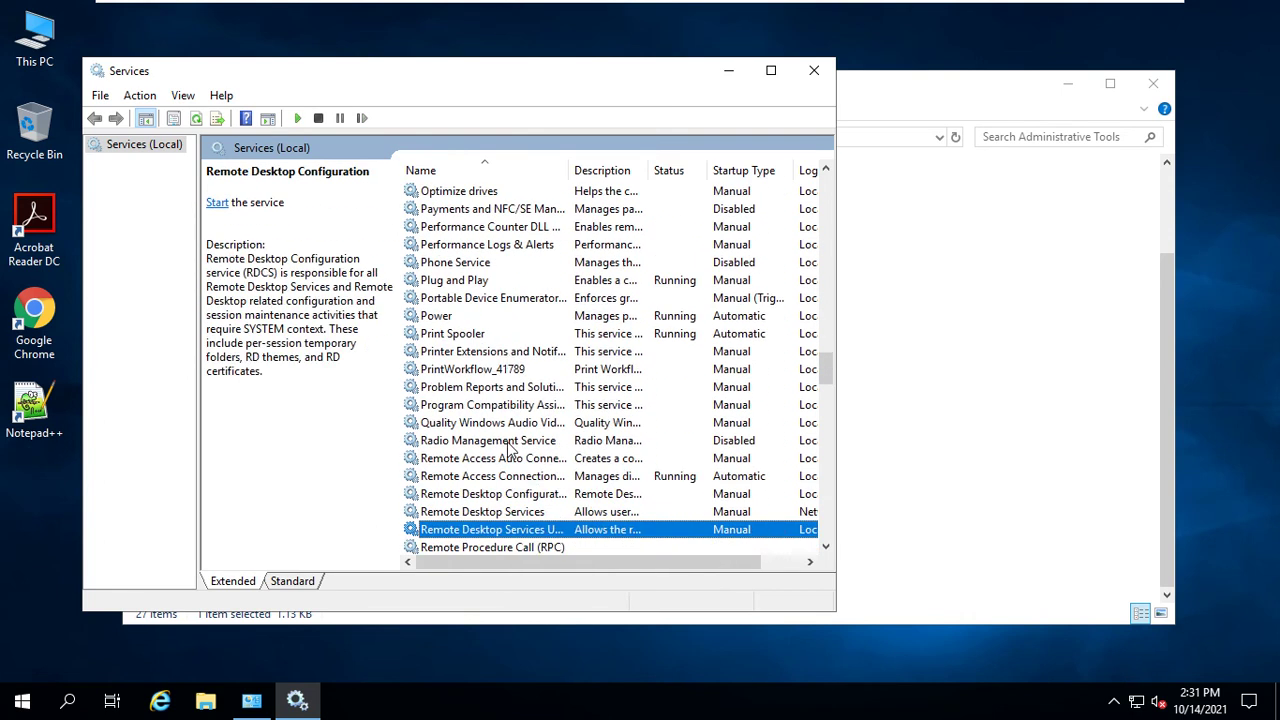
key(Down)
key(Down)
key(Down)
key(Down)
key(Down)
key(Down)
key(Down)
key(Down)
key(Down)
key(Down)
key(Down)
key(Down)
key(Down)
key(Down)
key(Down)
key(Down)
key(Down)
key(Down)
key(Down)
key(Down)
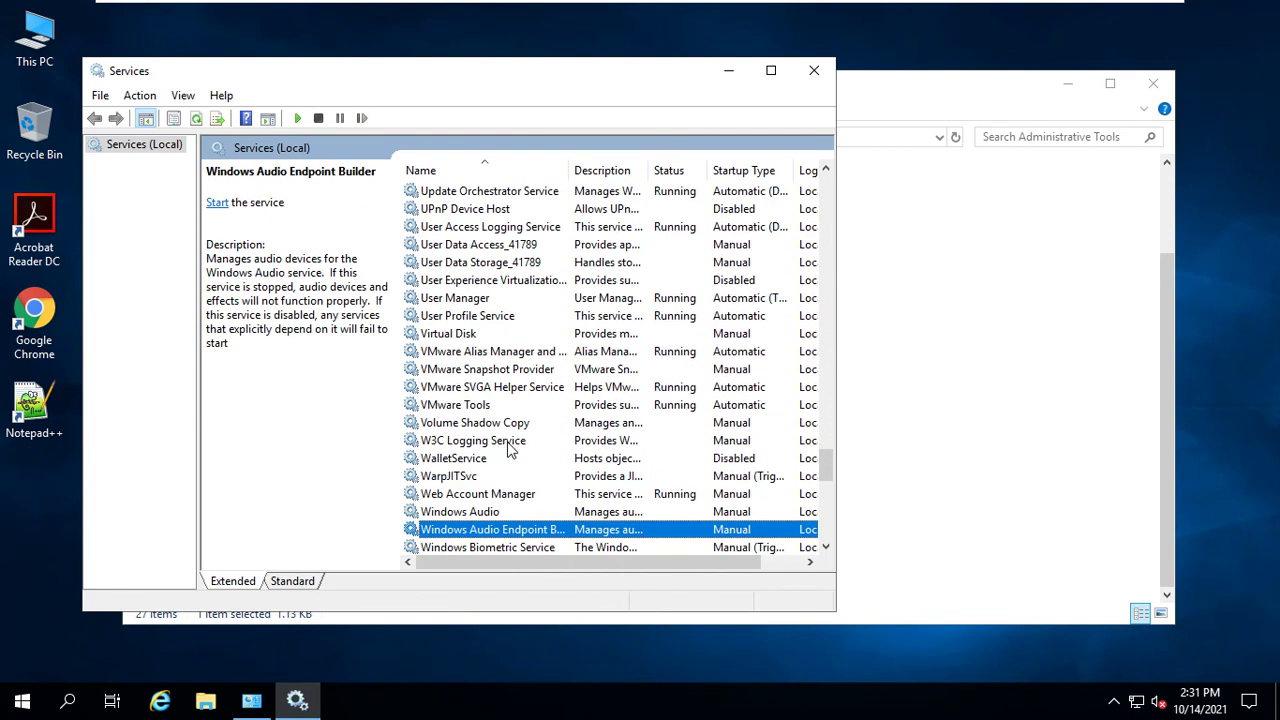
key(Up)
key(Down)
key(Down)
key(Down)
key(Down)
key(Down)
key(Down)
key(Down)
key(Down)
key(Down)
key(Down)
key(Down)
key(Down)
key(Down)
key(Down)
key(Down)
key(Down)
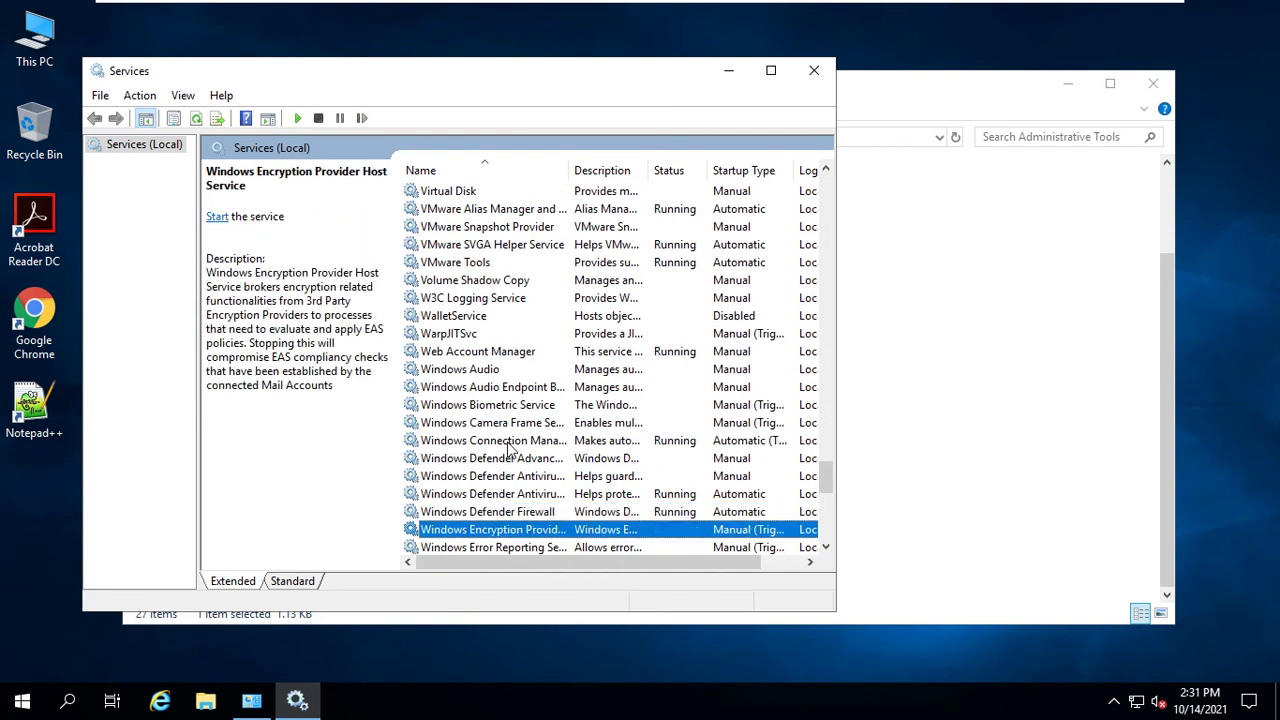
key(Down)
key(Down)
key(Down)
key(Down)
key(Down)
key(Down)
key(Down)
key(Down)
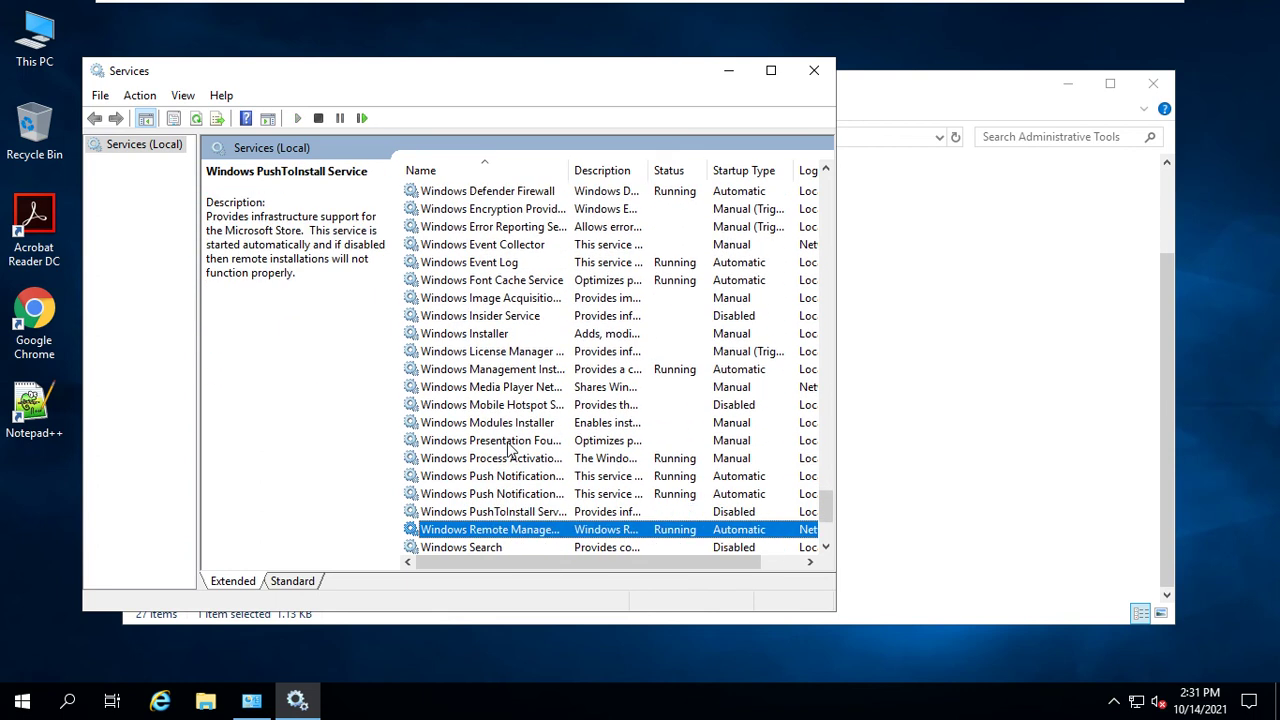
key(Down)
key(Down)
key(Down)
key(Down)
key(Down)
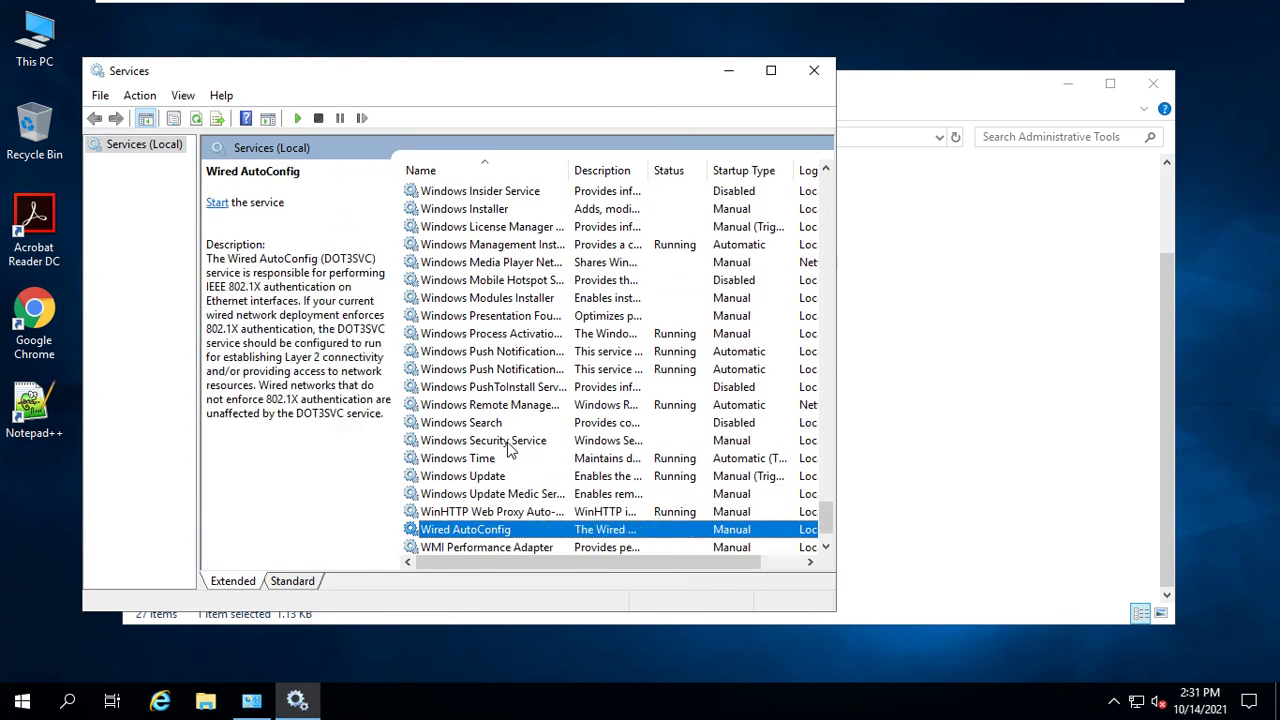
key(Up)
key(Down)
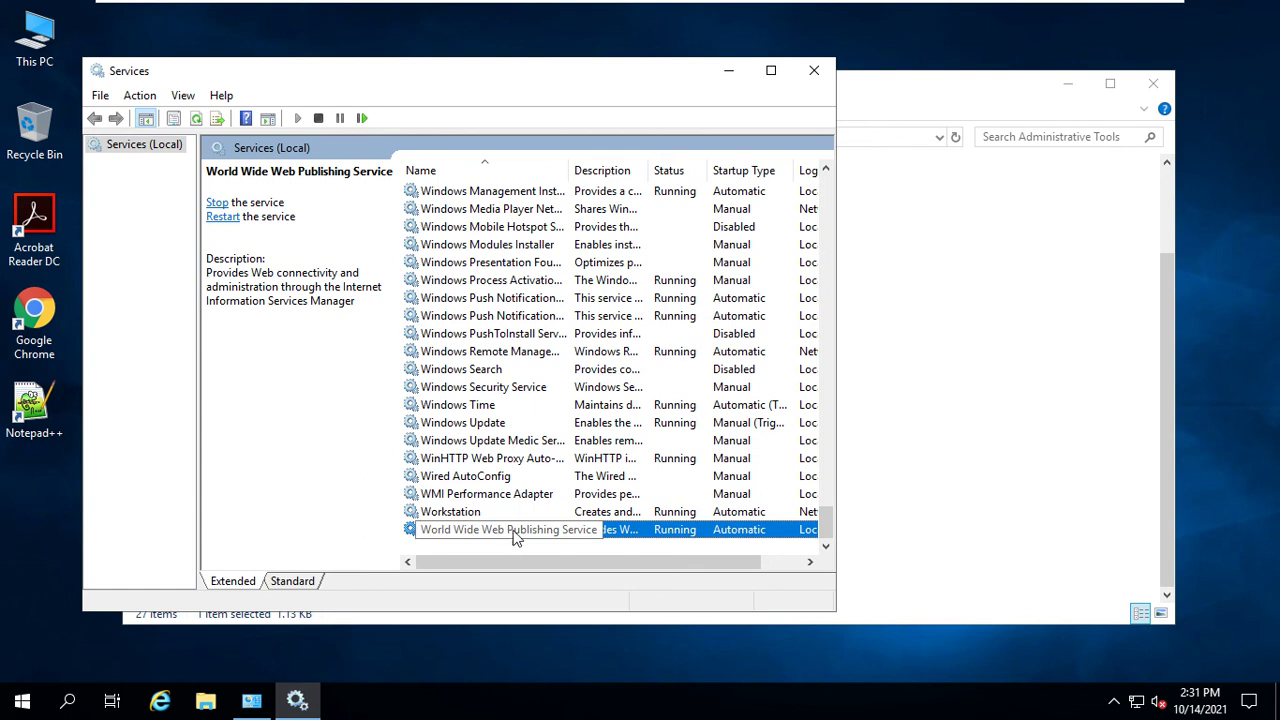
right_click(644, 527)
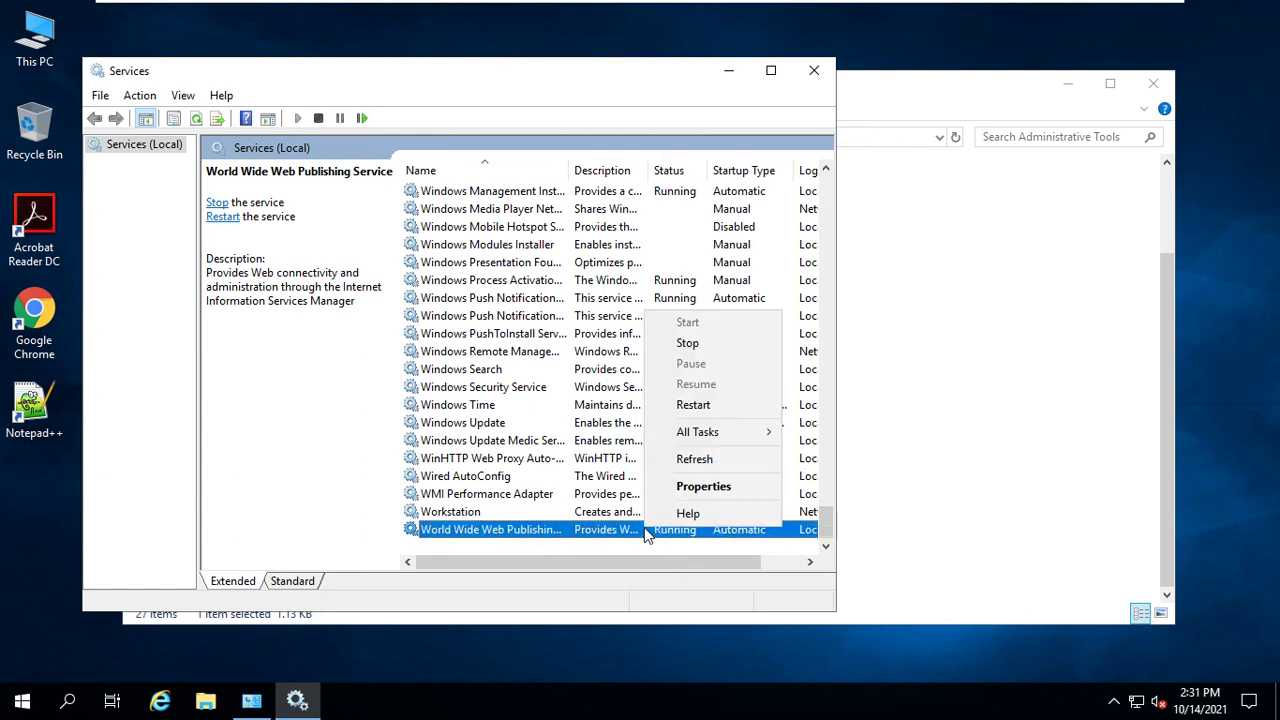
click(706, 486)
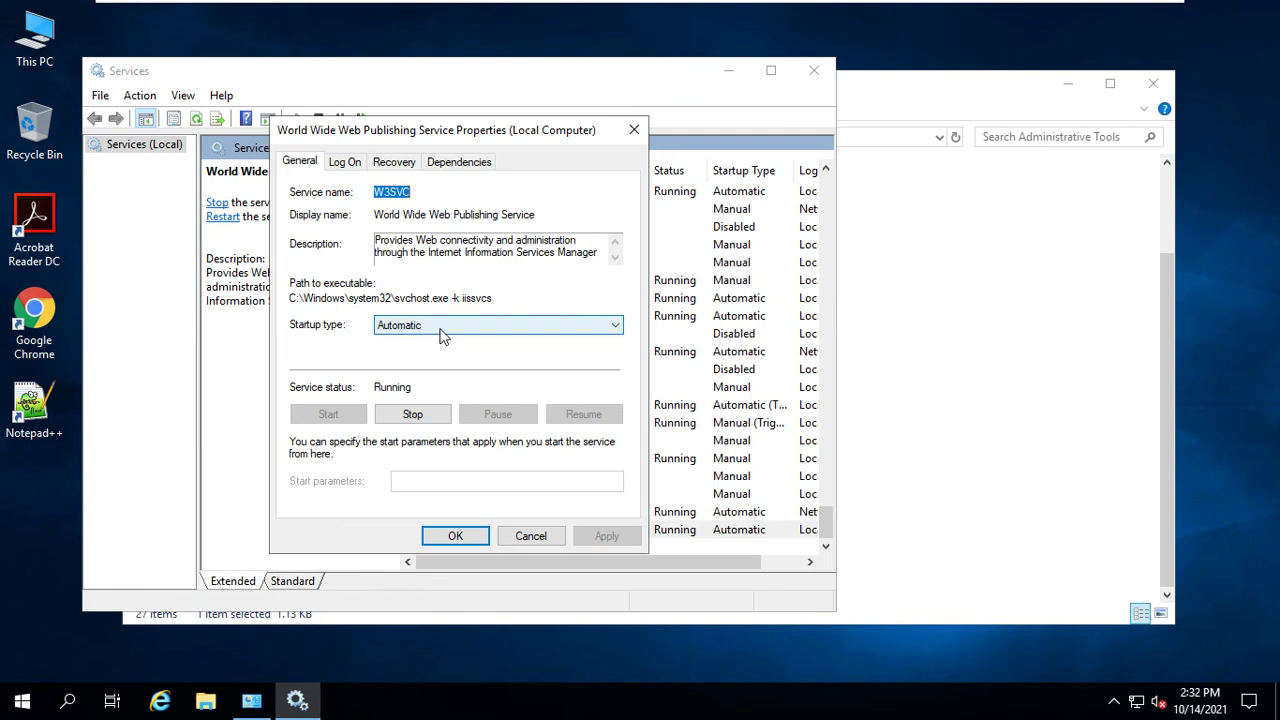
- Set the World Wide Web Publishing Service's startup type to Disabled, stop the service and apply the change
click(443, 327)
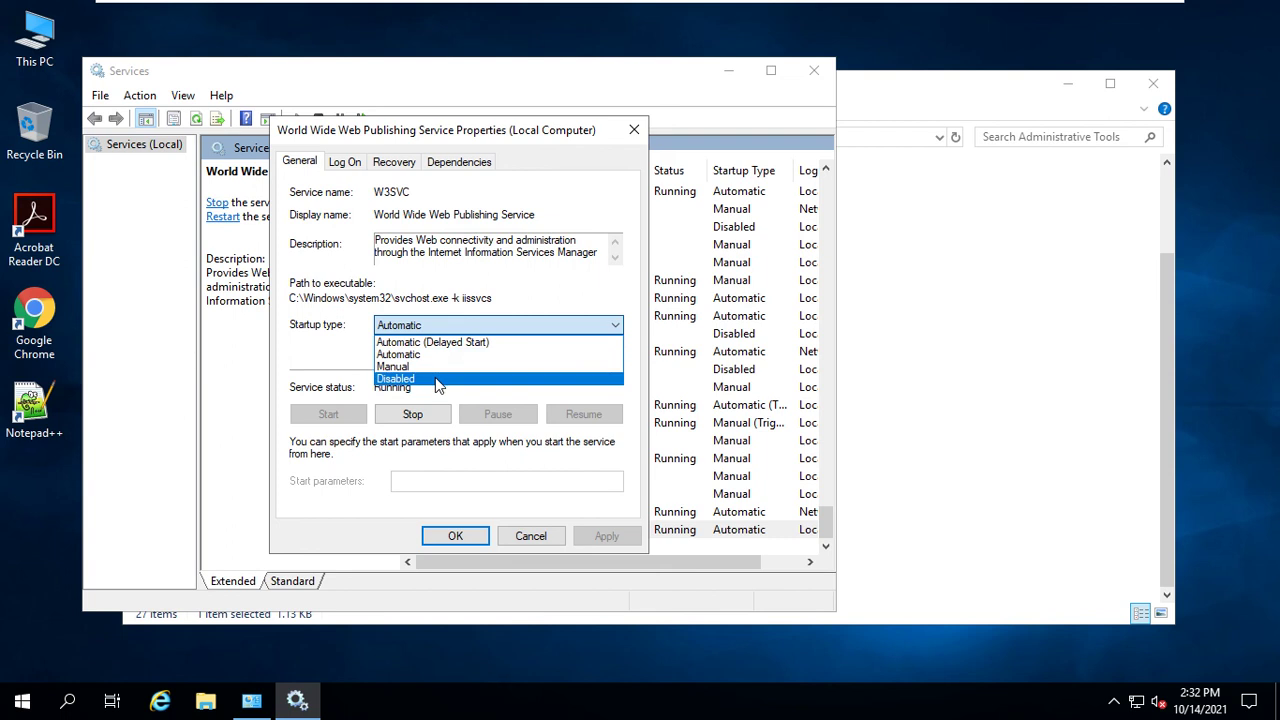
click(437, 379)
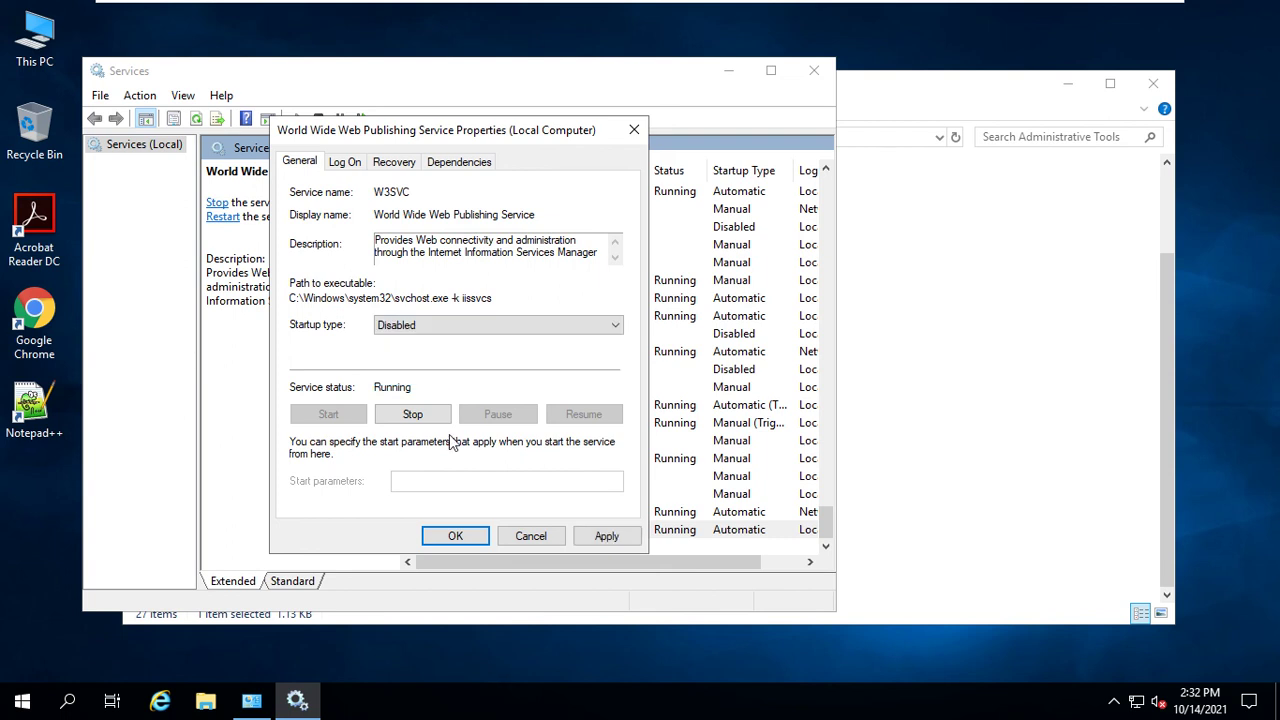
click(415, 416)
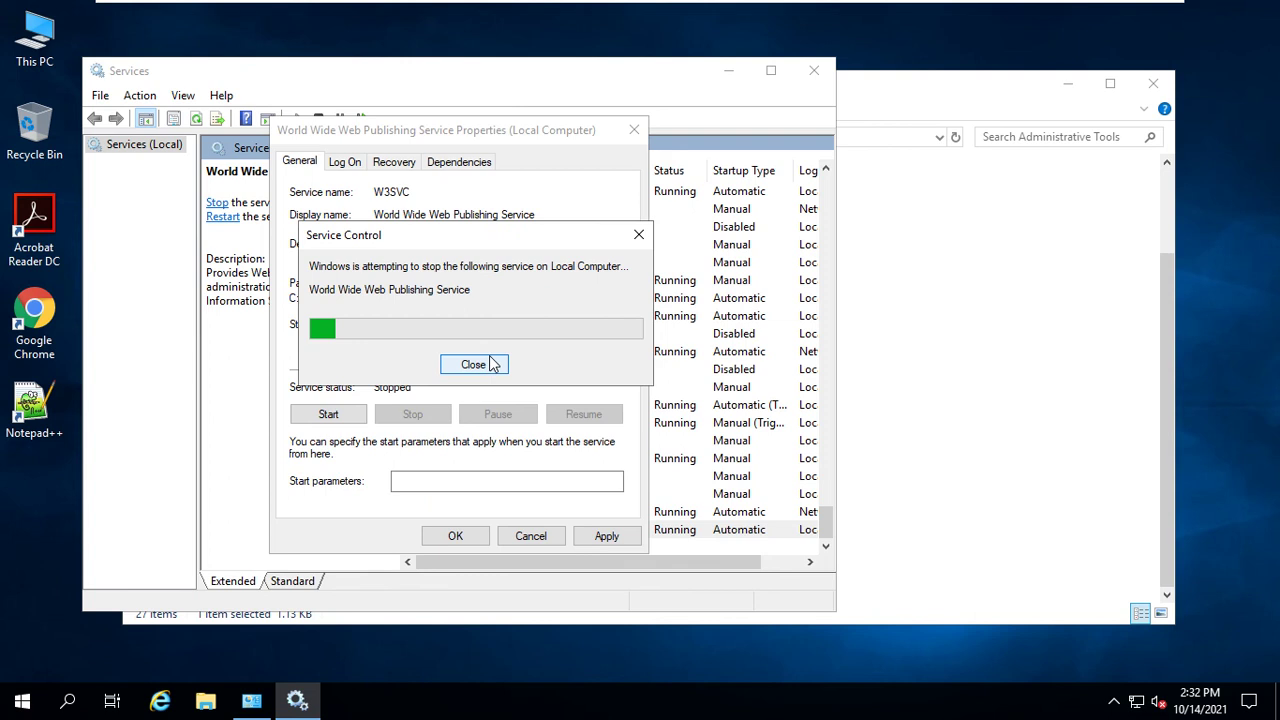
click(607, 536)
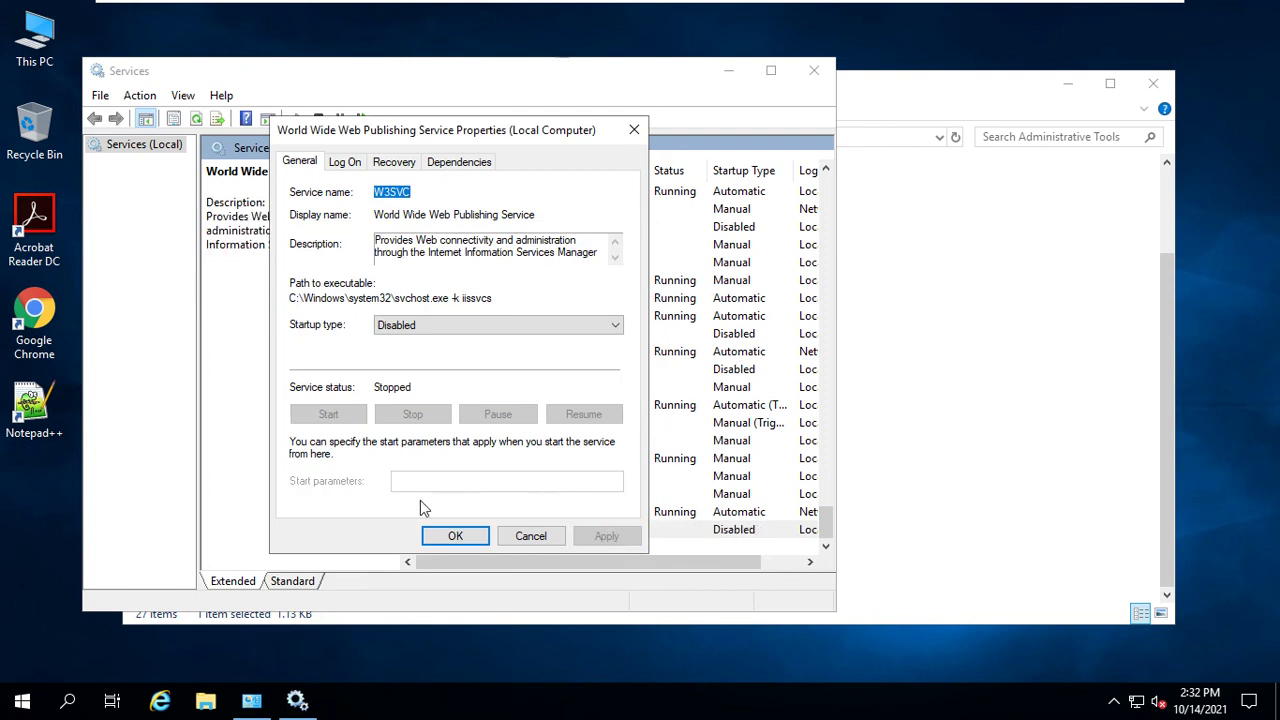
click(457, 538)
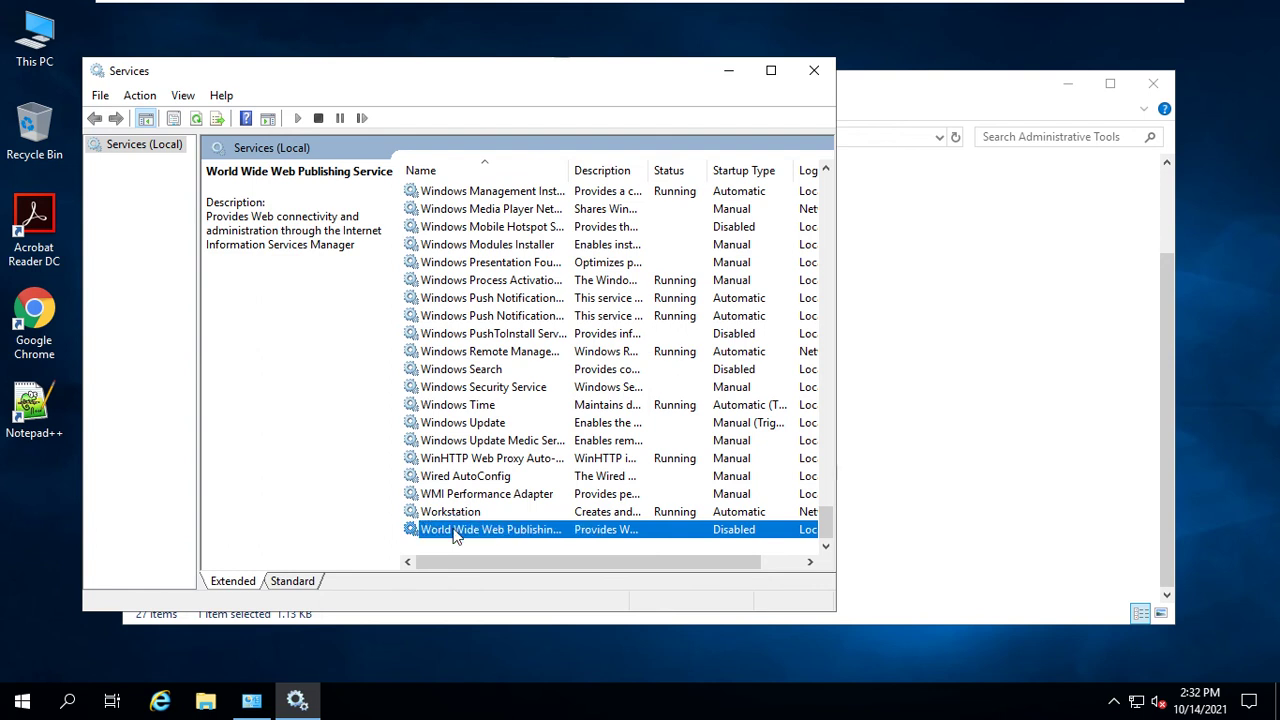
- Review the startup type and status in the World Wide Web Publishing Service's properties and close them
right_click(633, 532)
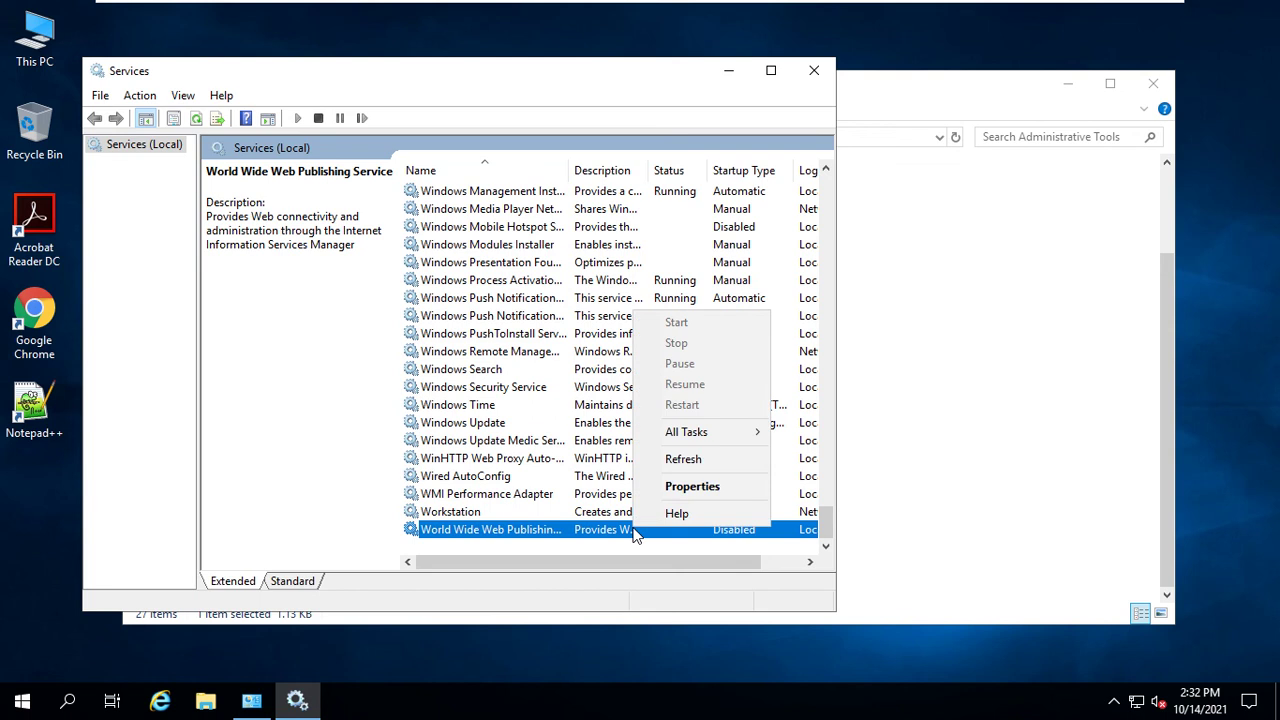
click(680, 487)
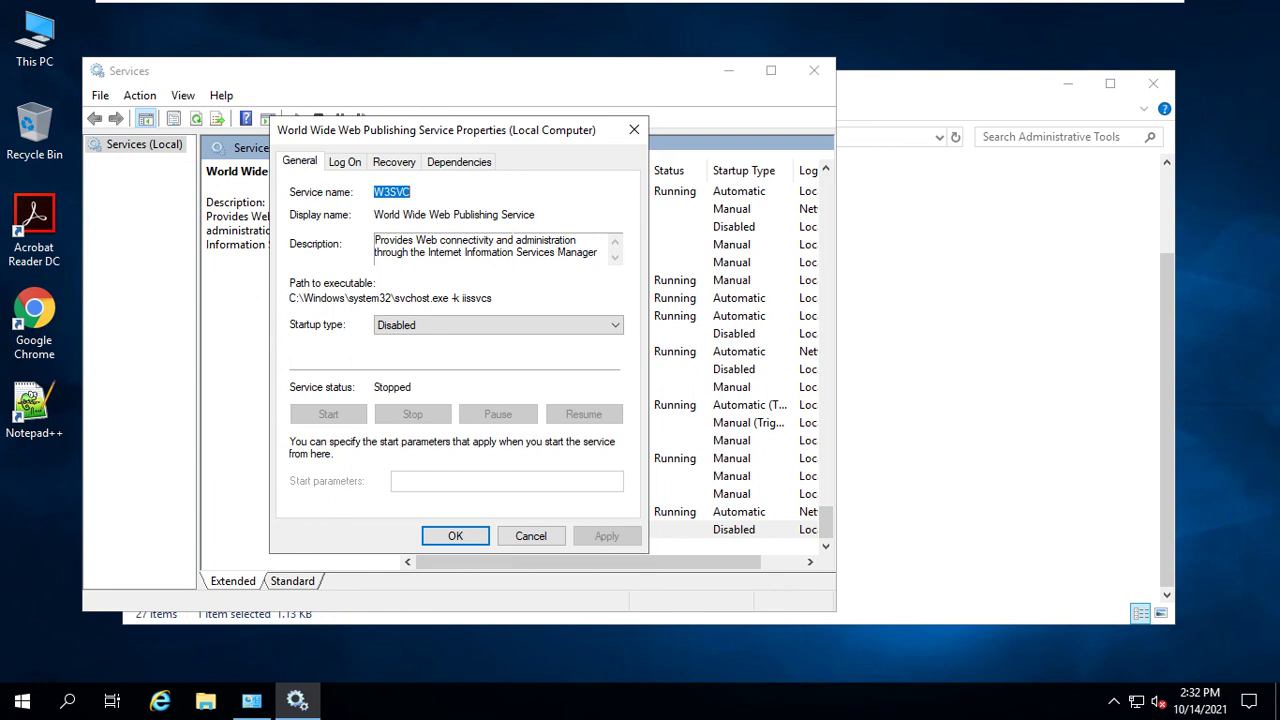
click(486, 538)
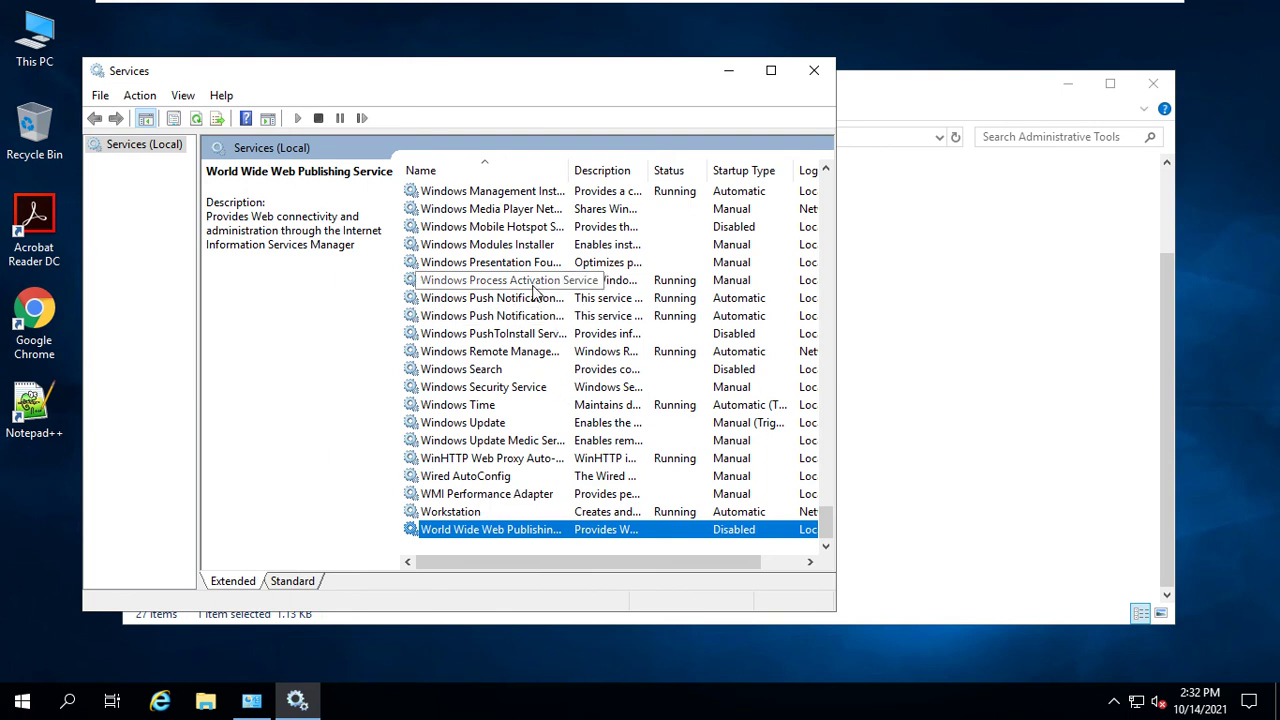
- Locate IIS Admin Service in the services list and open its properties
click(482, 251)
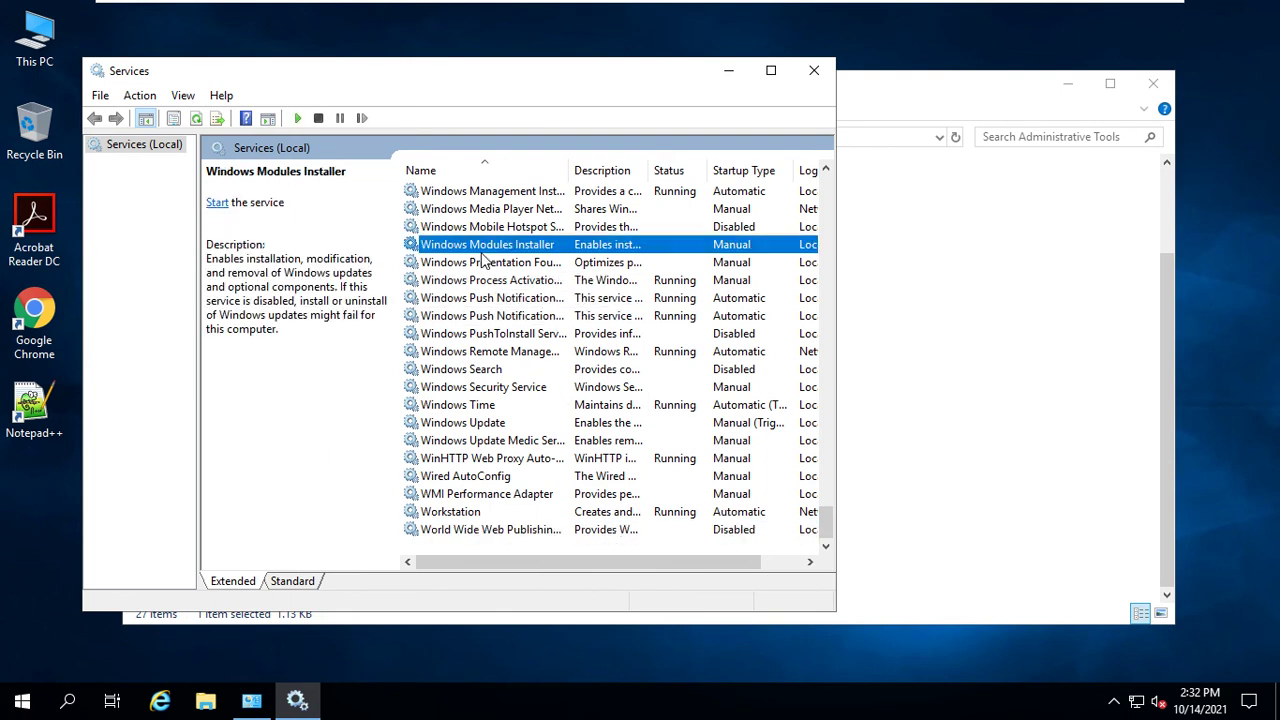
key(Up)
key(Up)
key(Up)
key(Up)
key(Up)
key(Up)
key(Up)
key(Up)
key(Up)
key(Up)
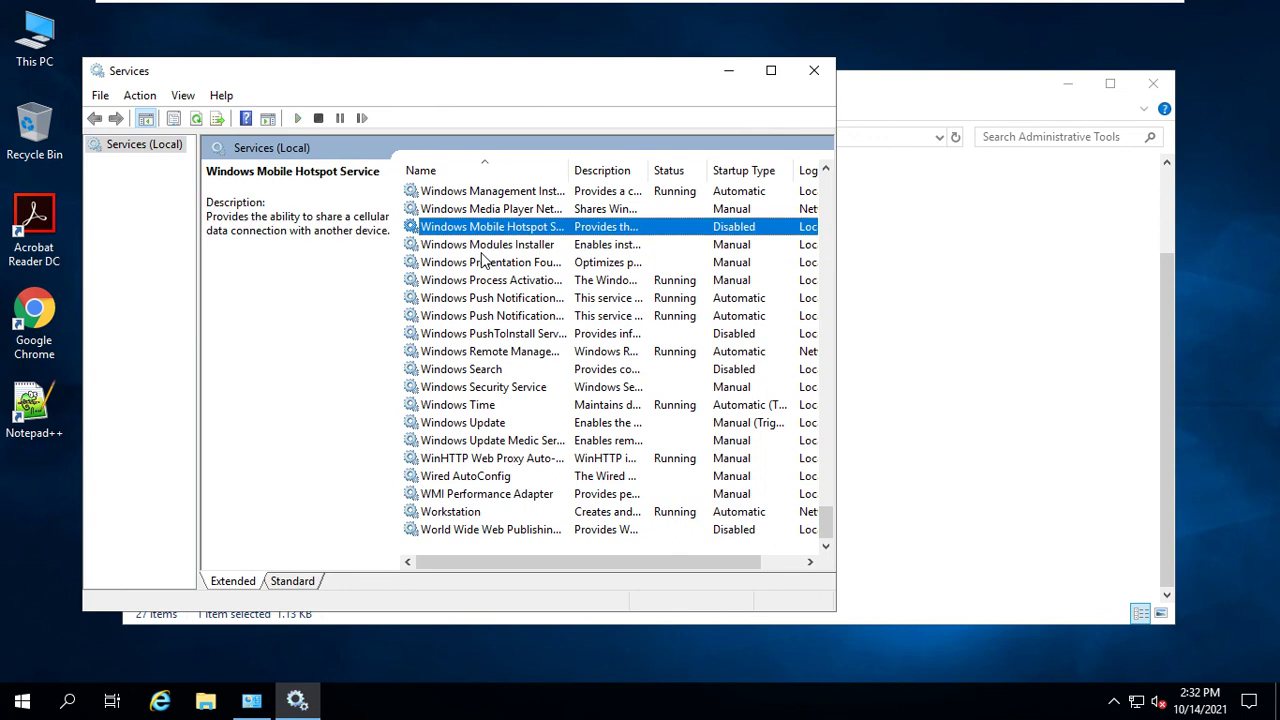
key(Up)
key(Up)
key(Up)
key(Up)
key(Up)
key(Up)
key(Up)
key(Up)
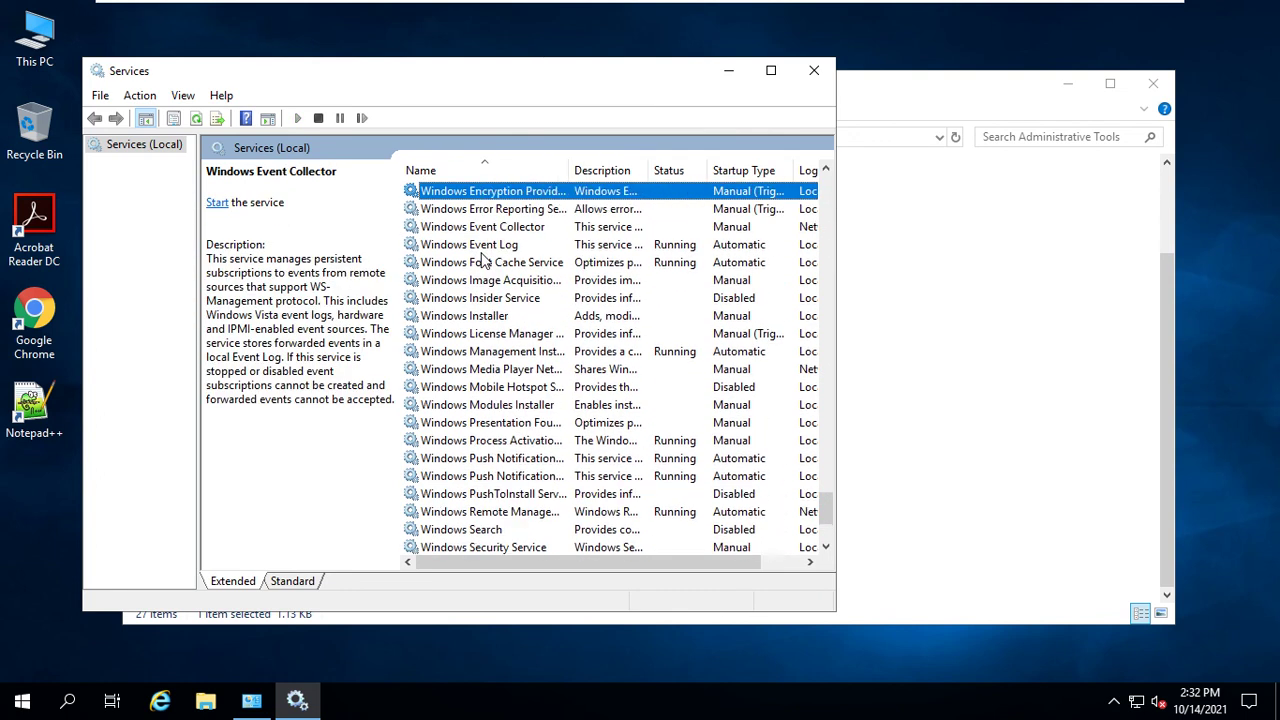
key(i)
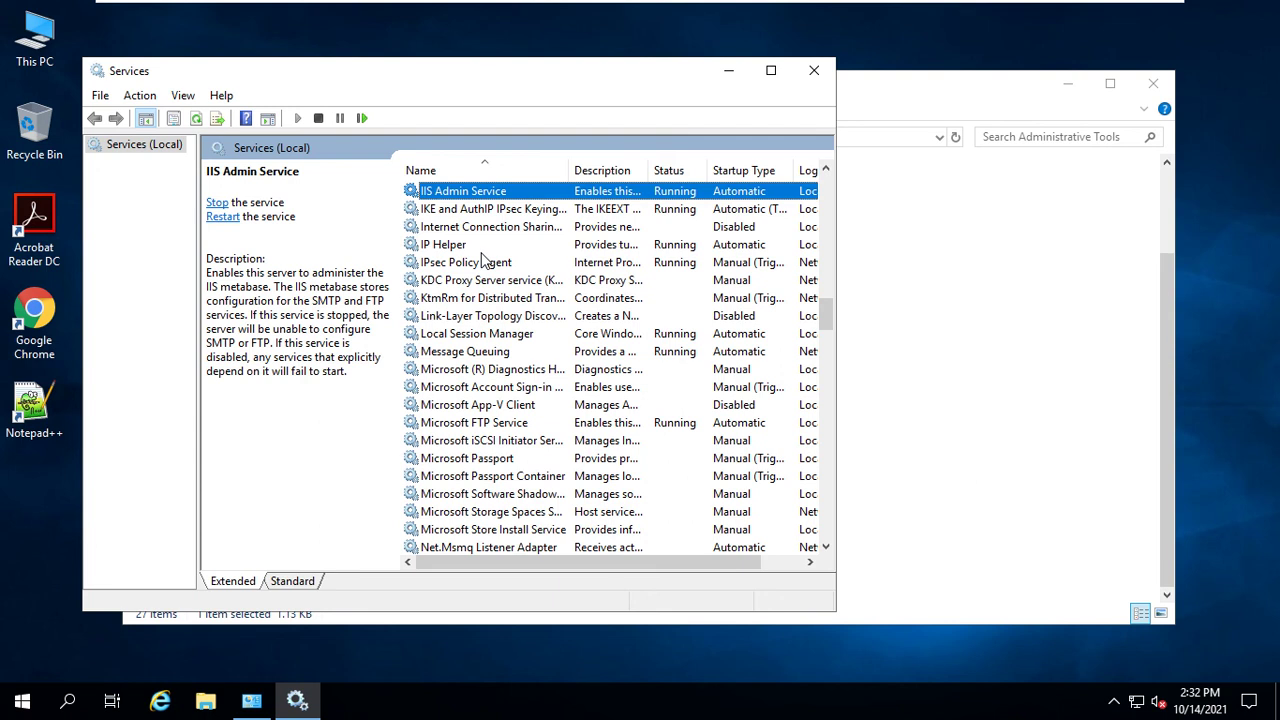
right_click(455, 200)
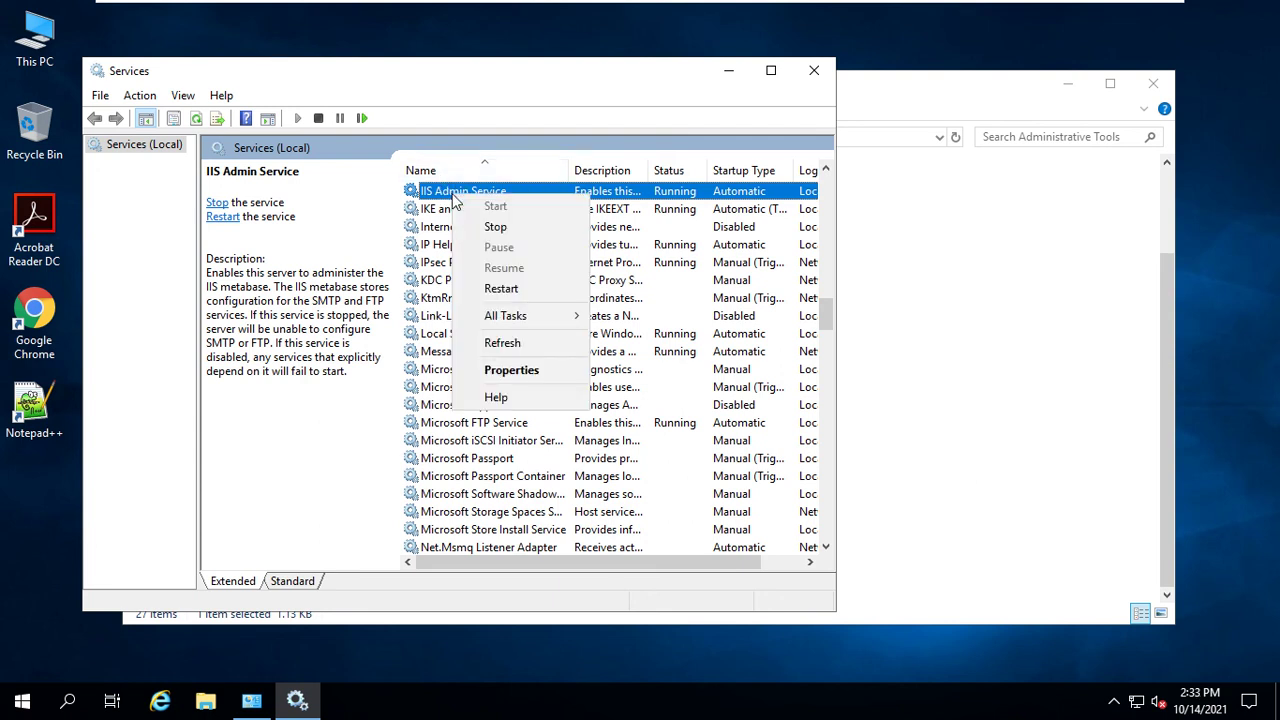
click(510, 374)
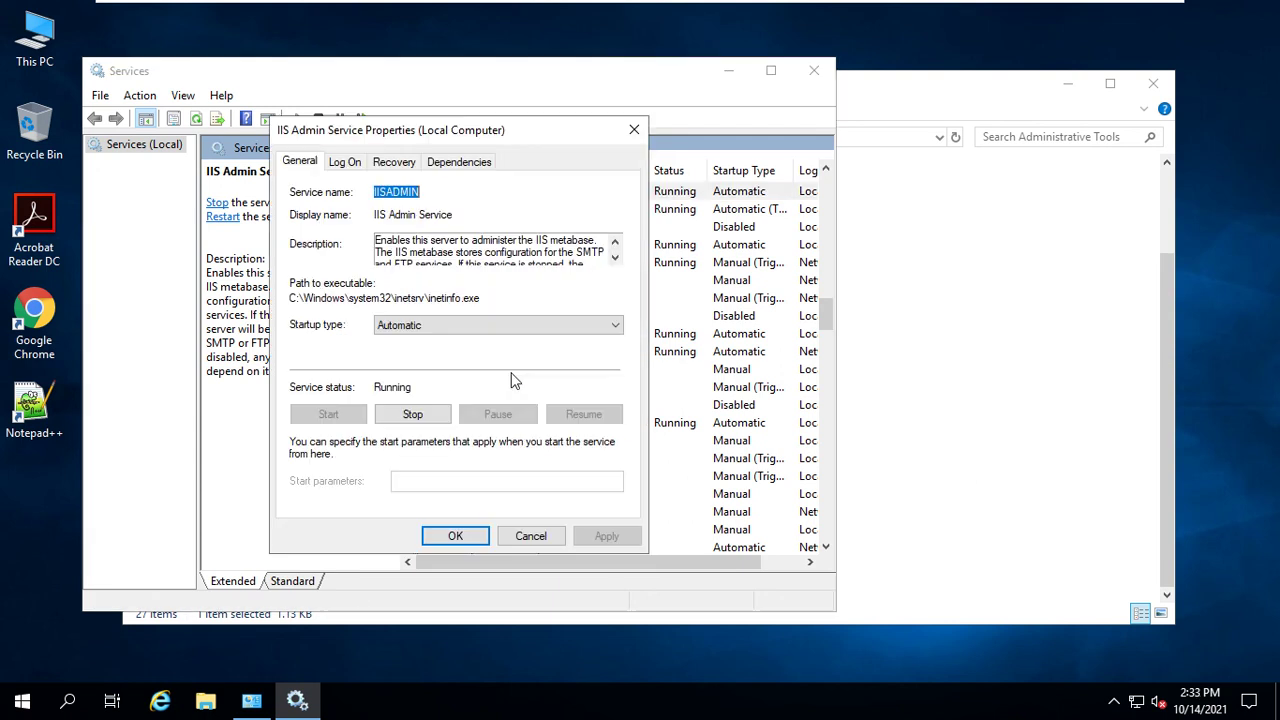
- Switch the IIS Admin Service's startup type to Disabled and return it to Automatic
click(413, 191)
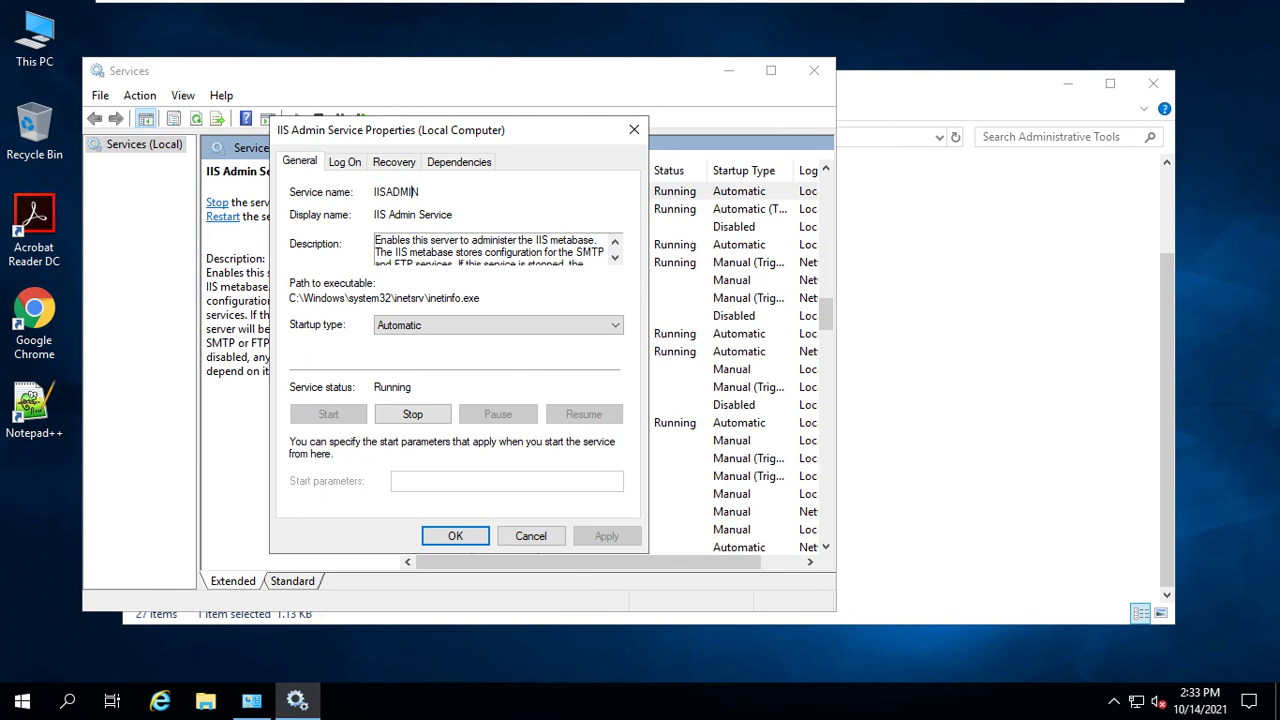
click(440, 330)
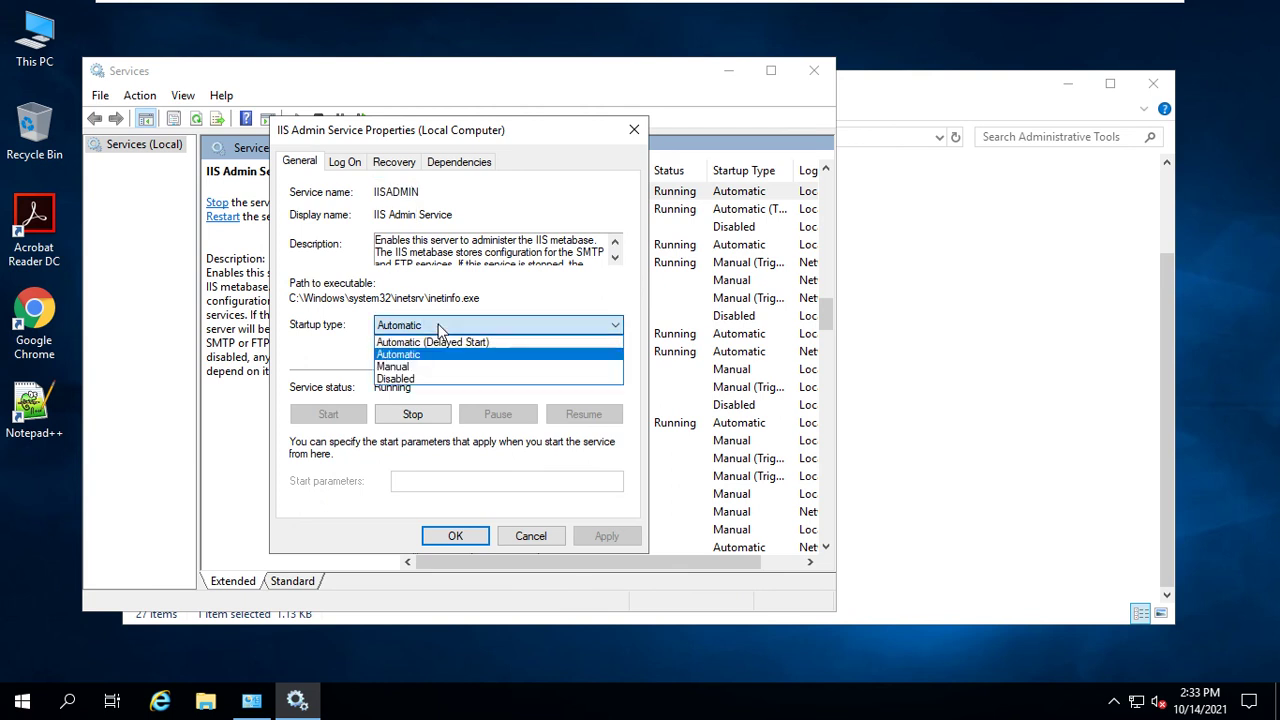
click(447, 380)
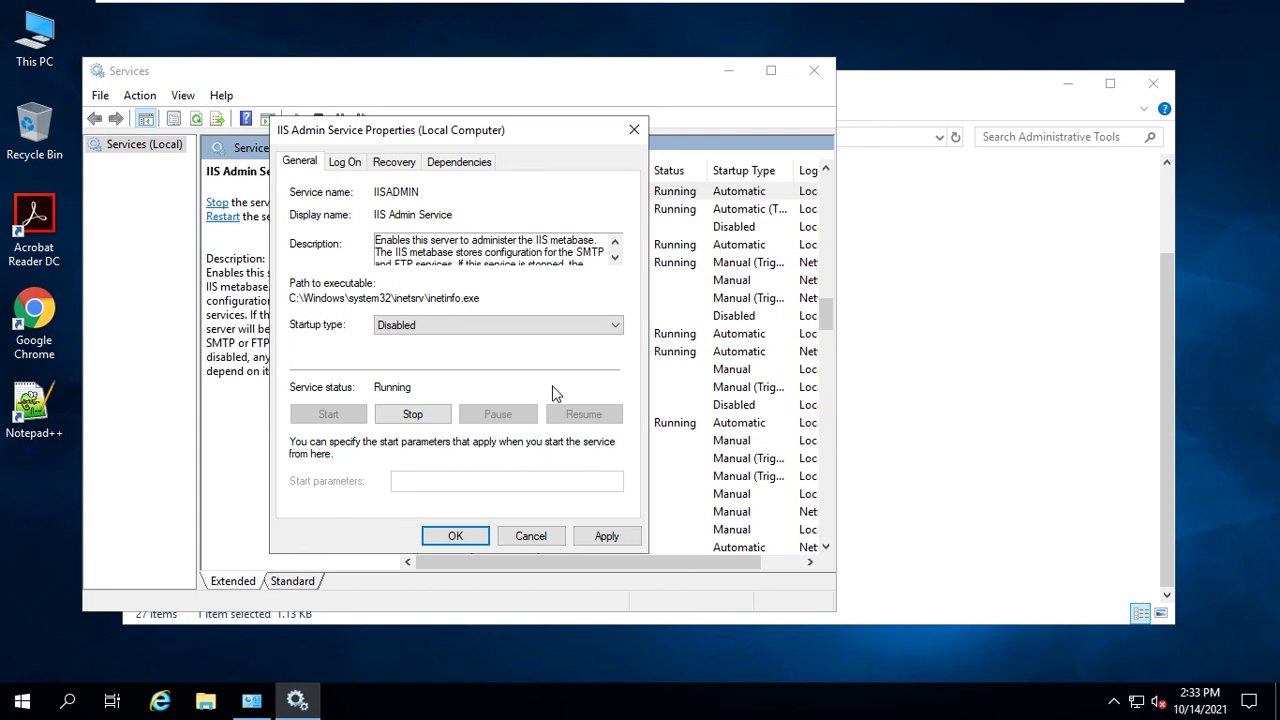
click(504, 326)
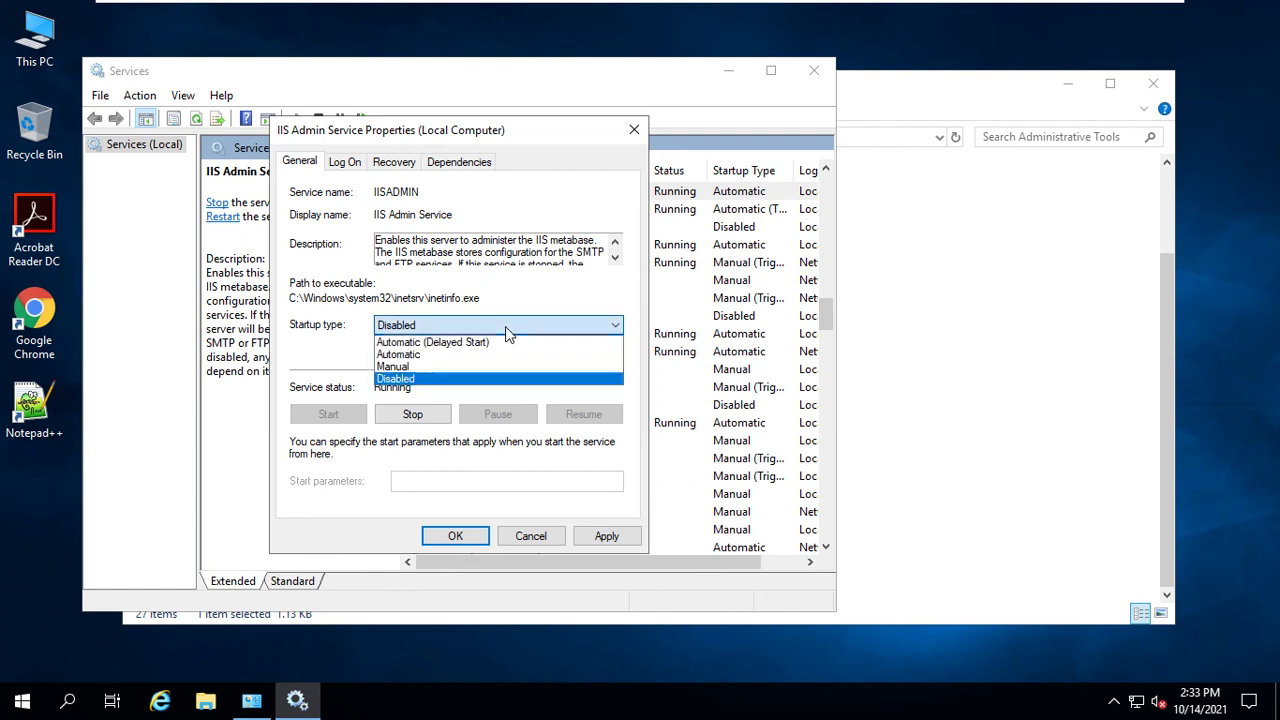
click(422, 355)
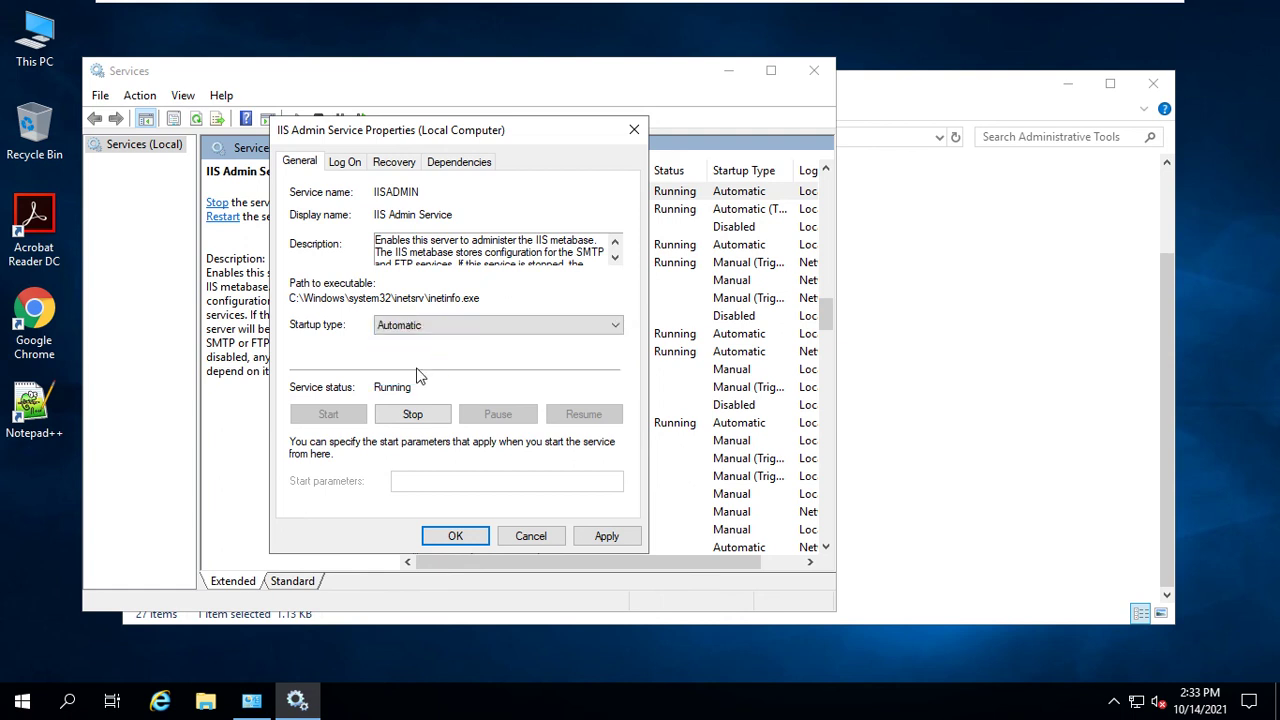
- Apply the Automatic startup type to the IIS Admin Service and close its properties
click(607, 535)
click(451, 536)
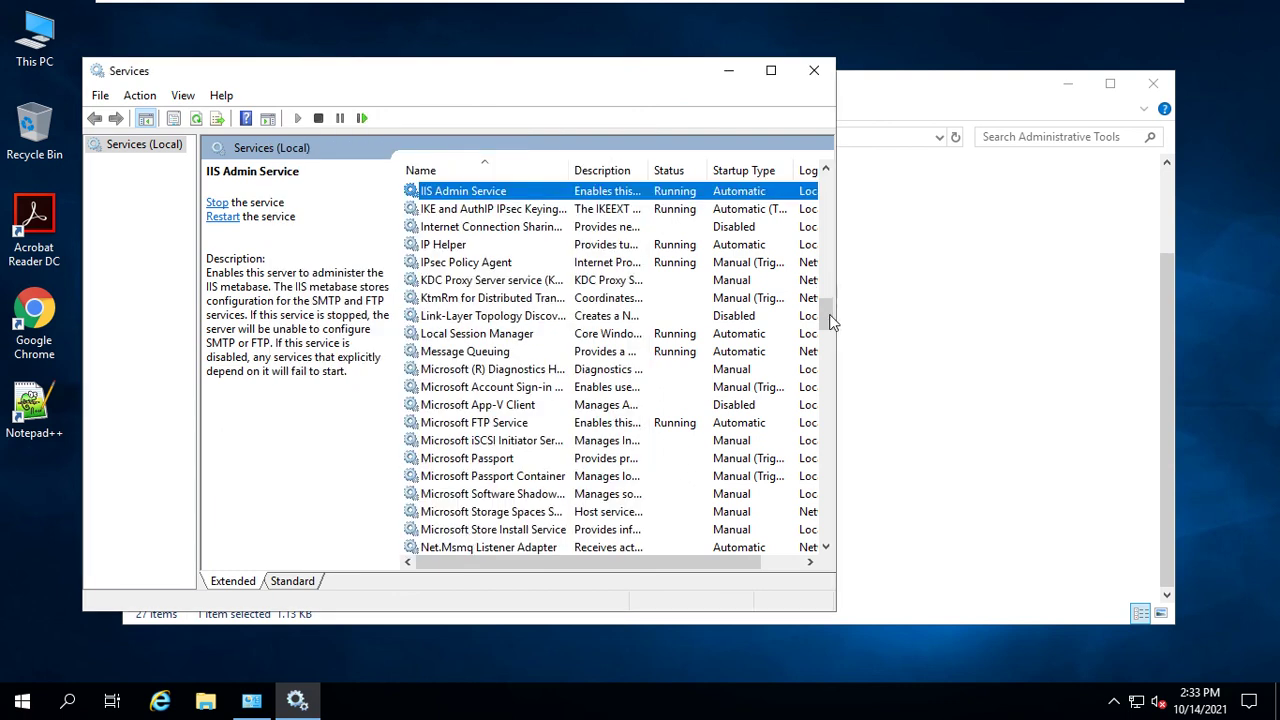
- Set the World Wide Web Publishing Service's startup type to Automatic, apply it and start the service
drag(829, 314, 831, 551)
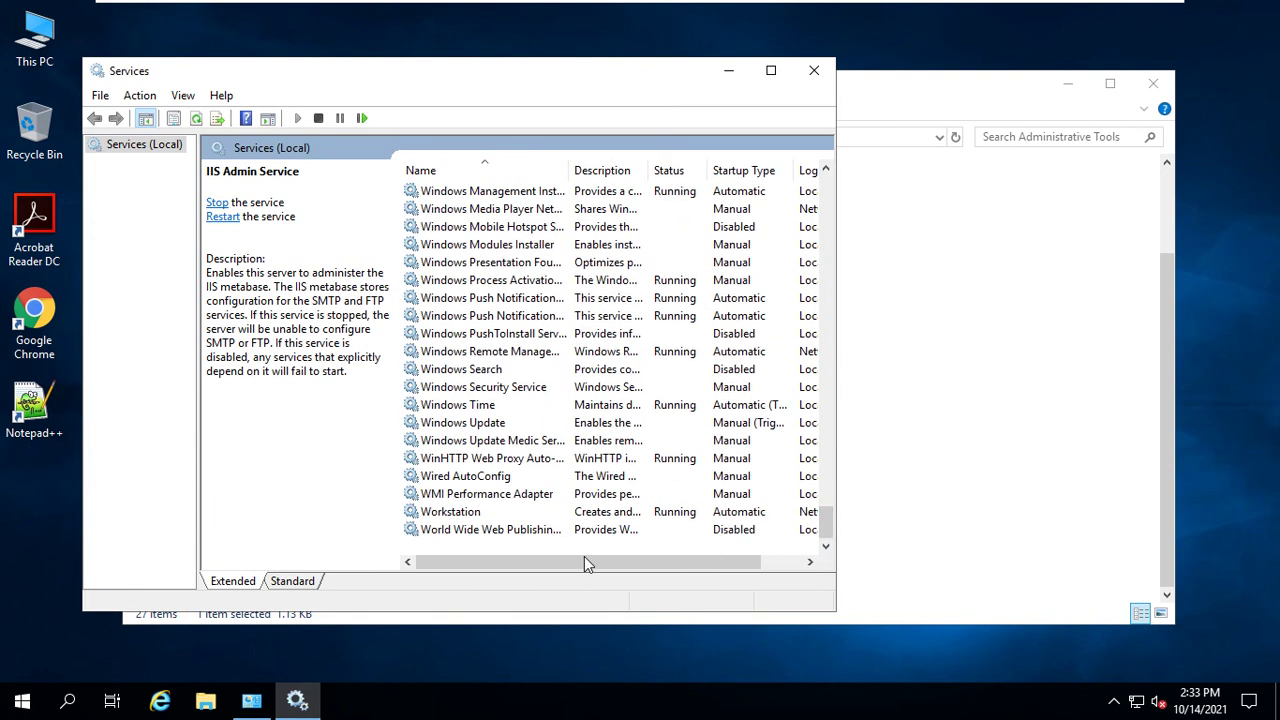
click(532, 532)
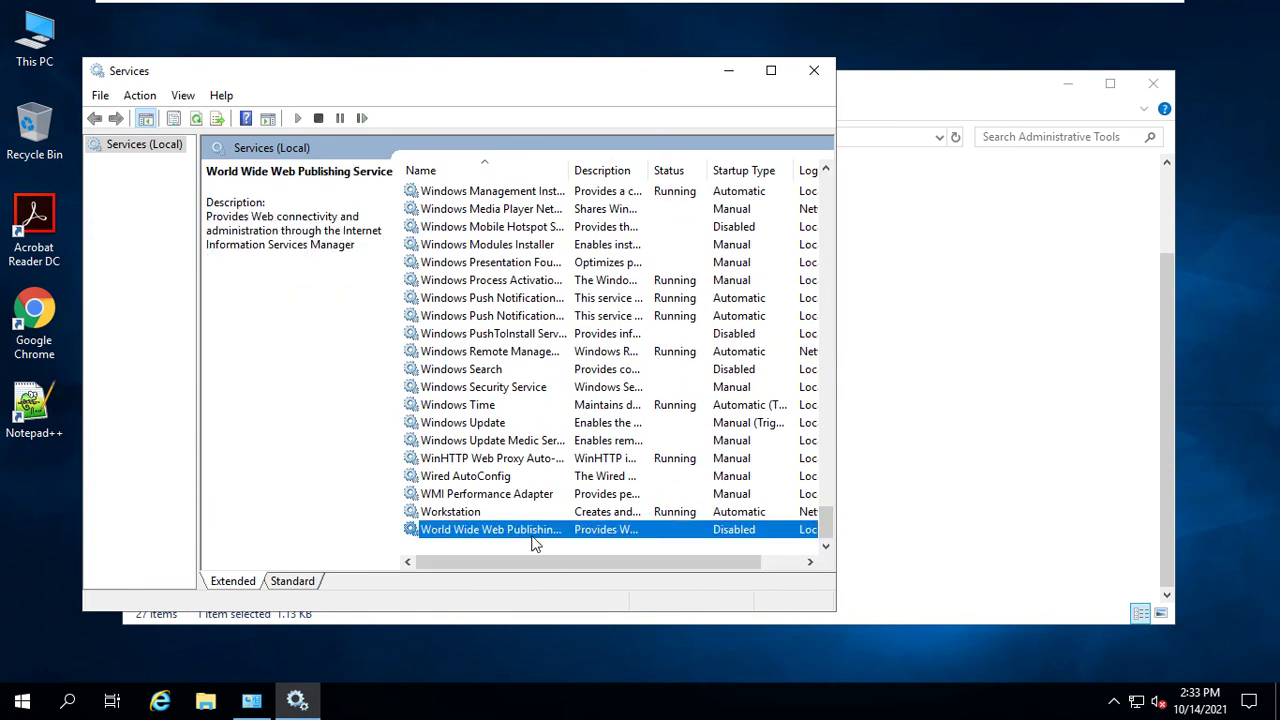
right_click(463, 532)
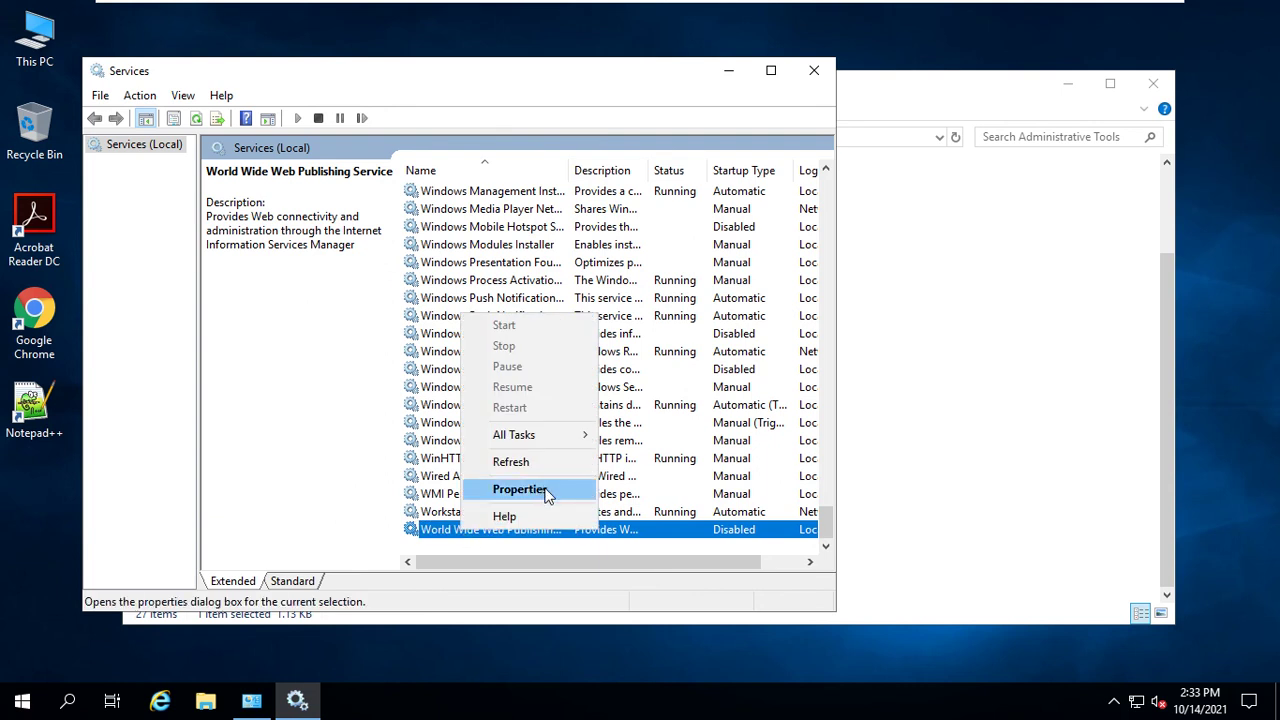
click(550, 491)
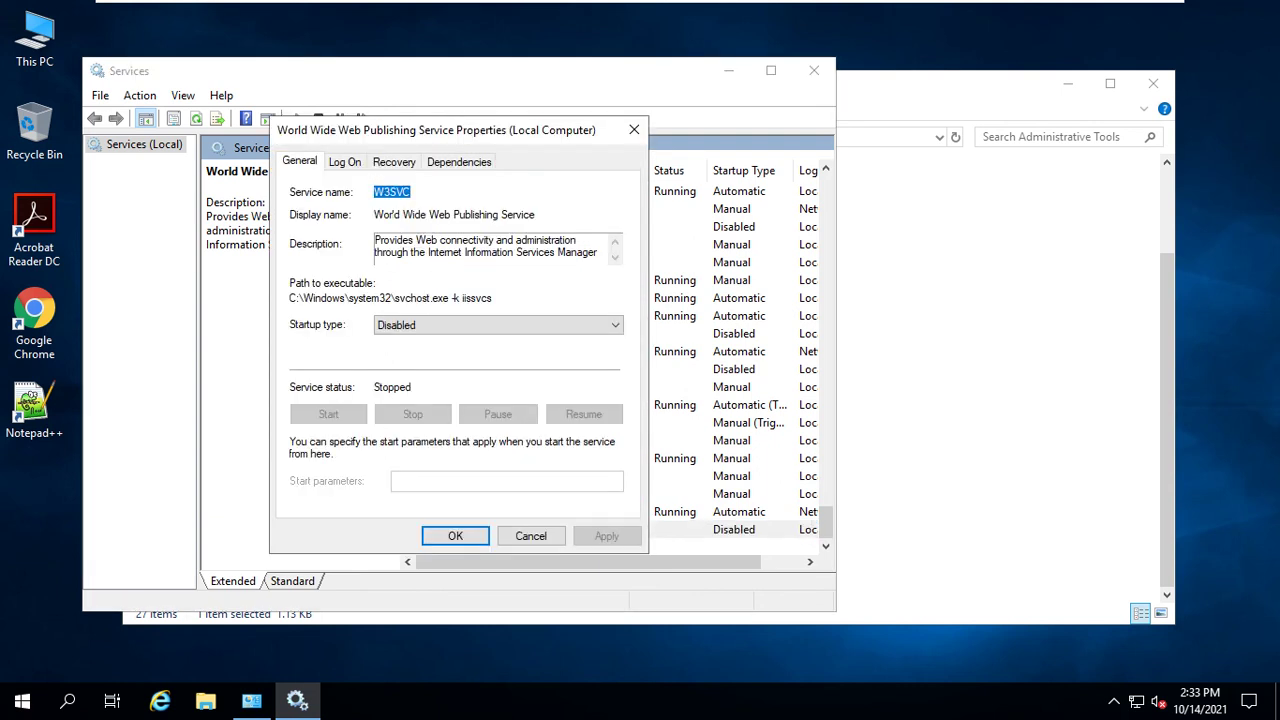
click(434, 326)
click(432, 355)
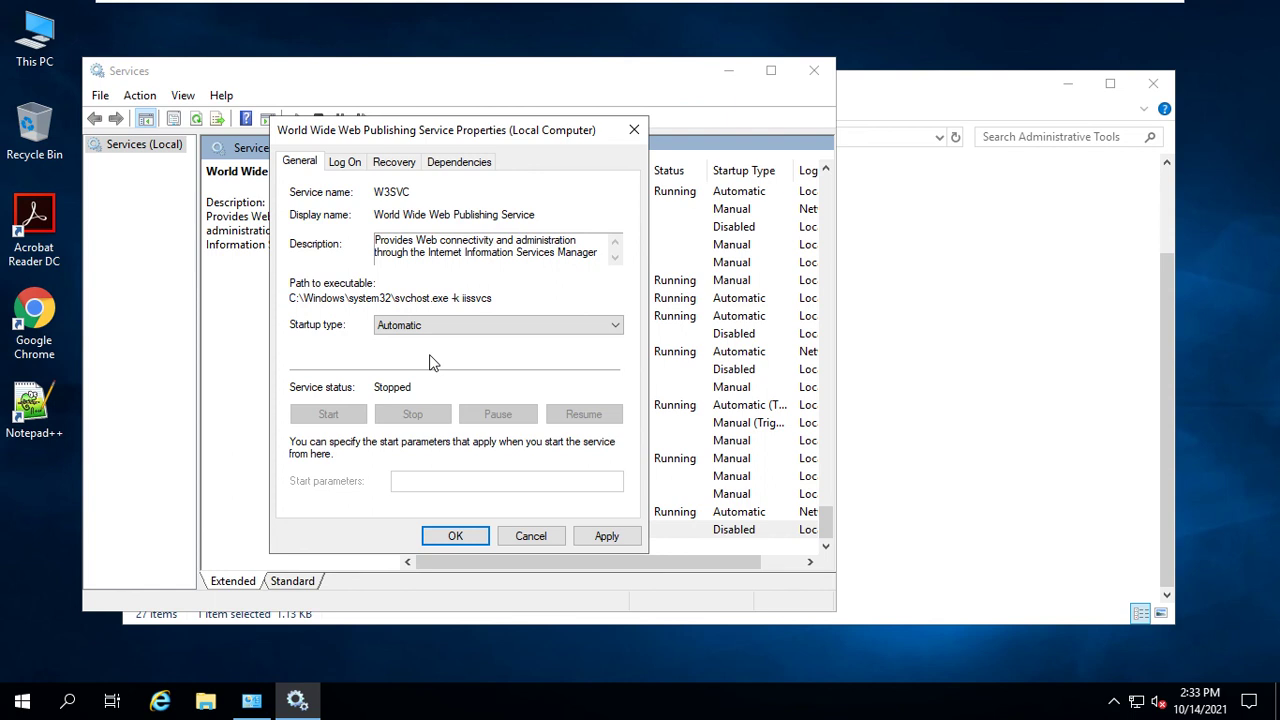
click(604, 535)
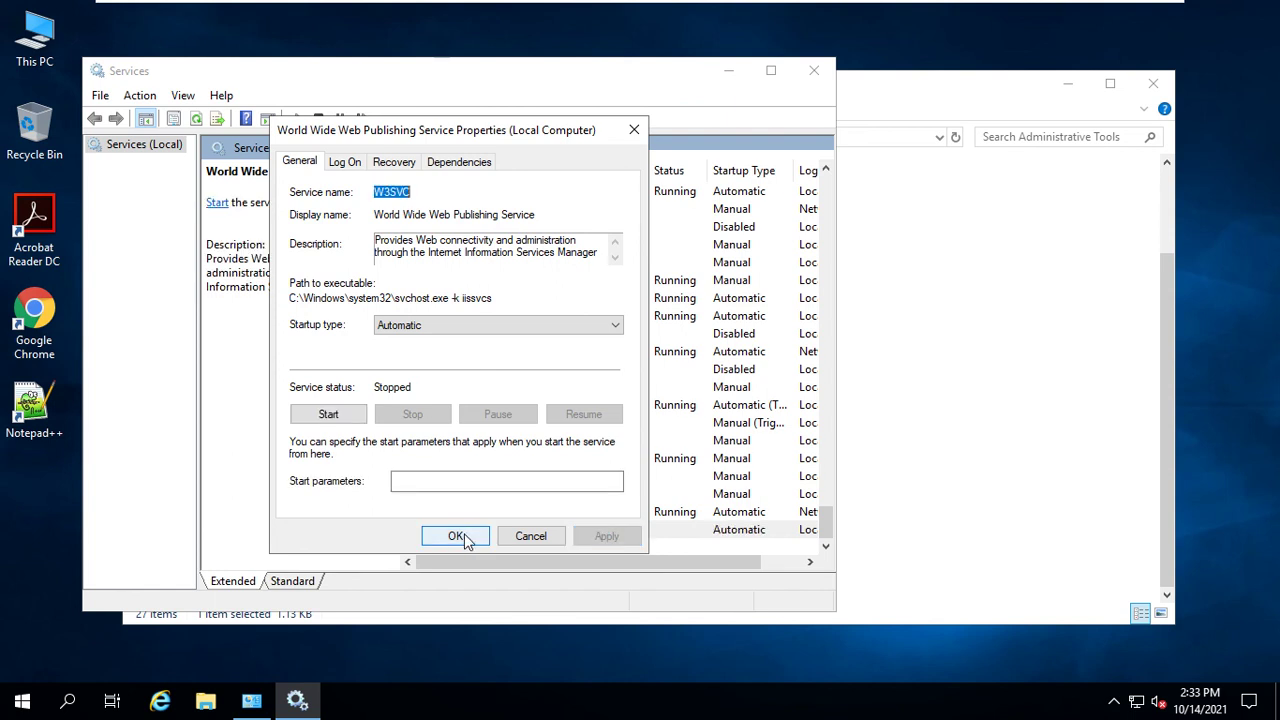
click(338, 420)
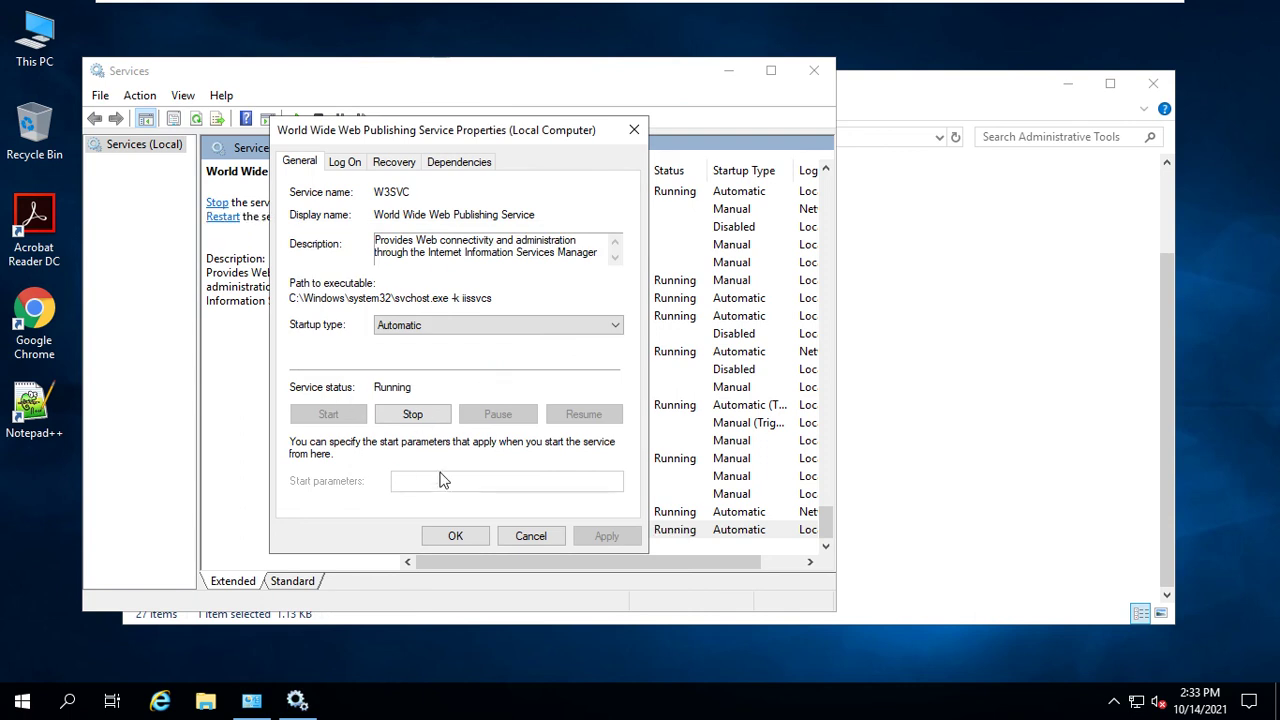
click(456, 536)
- Review the IIS Admin Service's startup type and status in its properties, and close the Services console
click(632, 263)
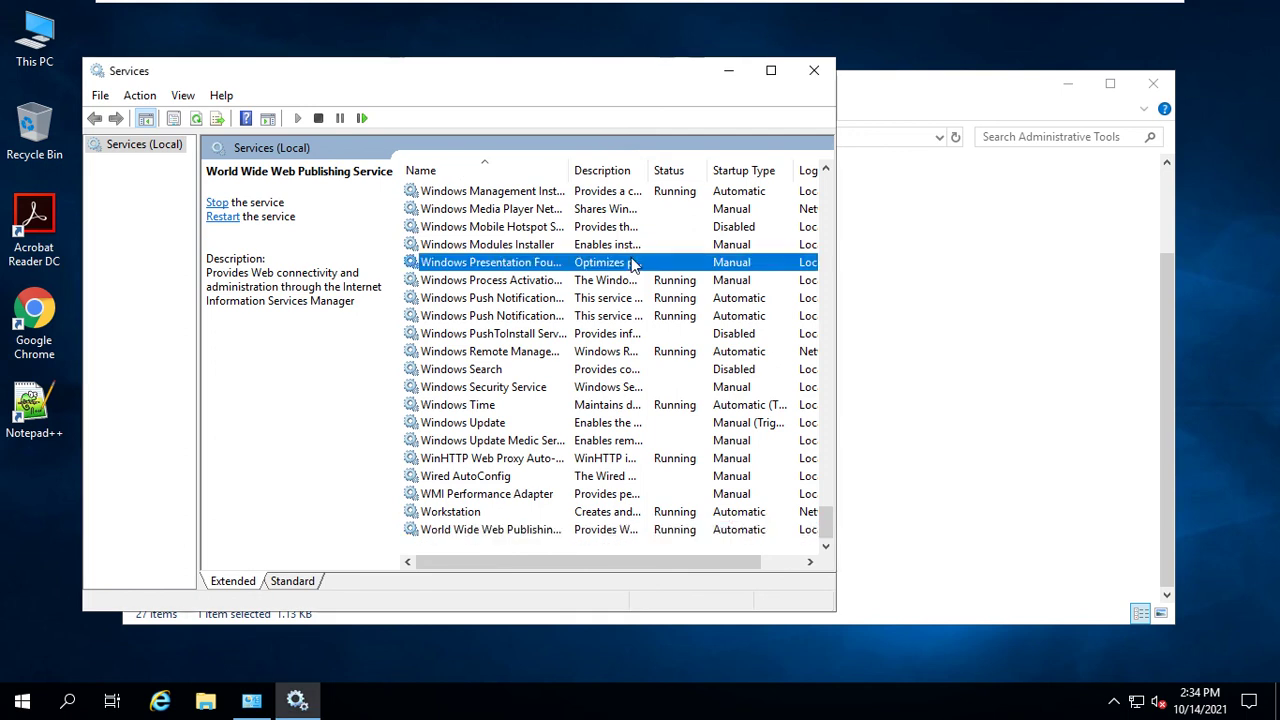
key(i)
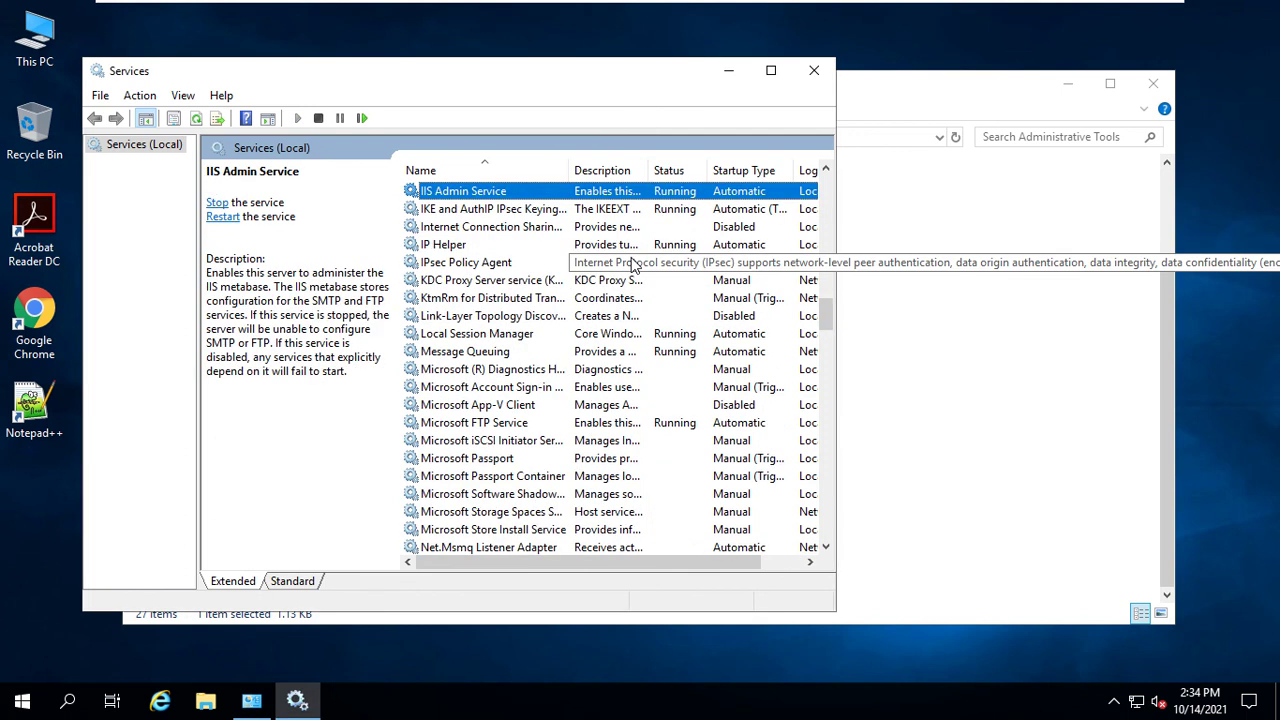
right_click(518, 194)
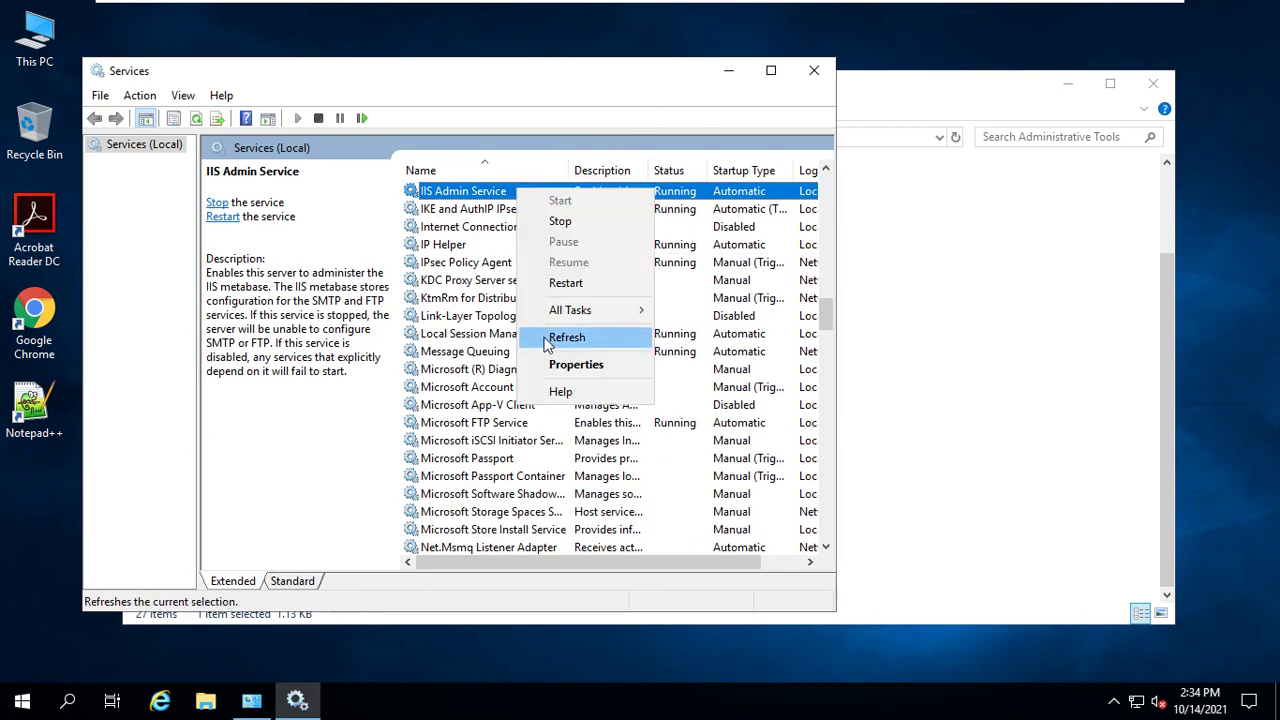
click(558, 368)
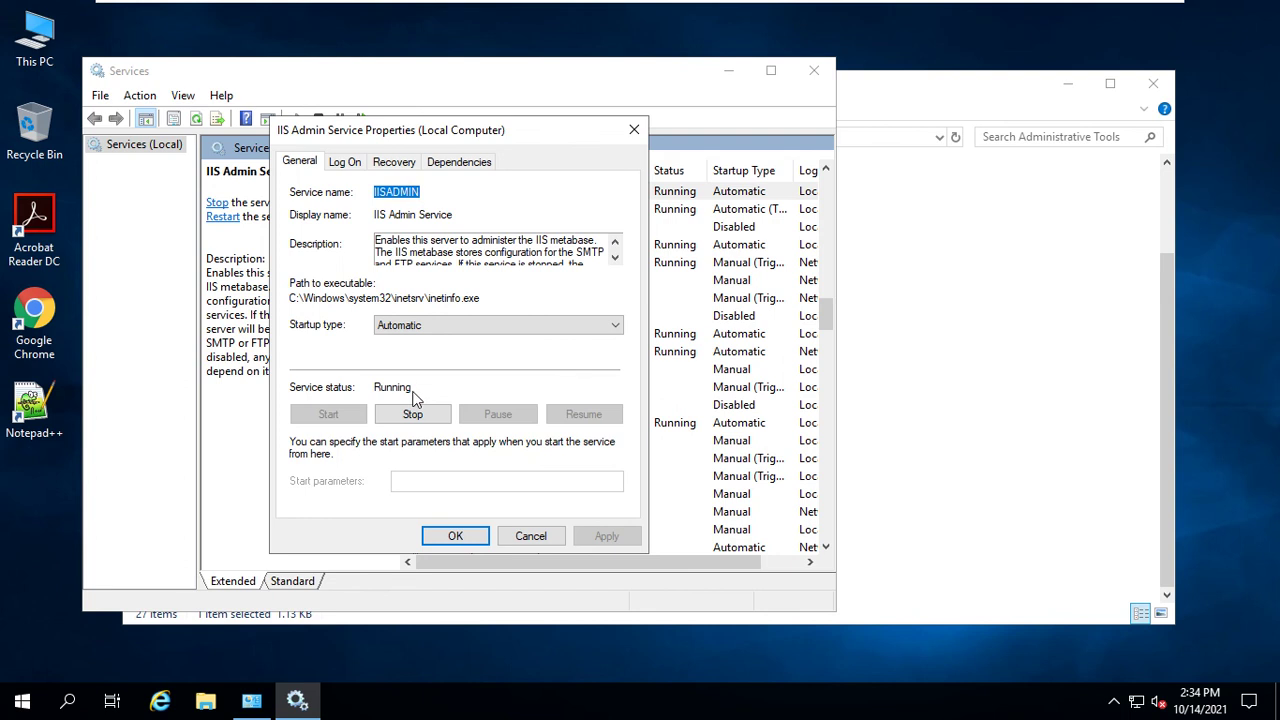
click(455, 536)
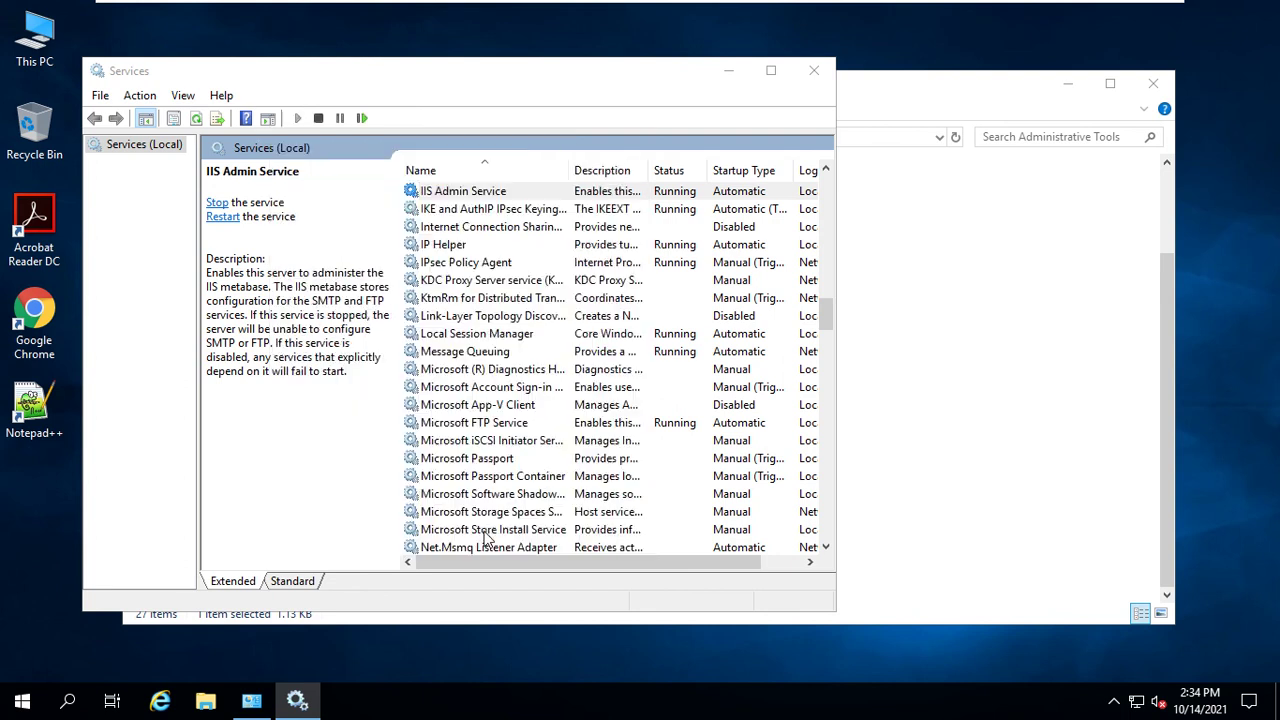
click(815, 72)
- Switch to the Windows Server 2016 virtual machine and open the Services console from Administrative Tools
mouse_move(733, 8)
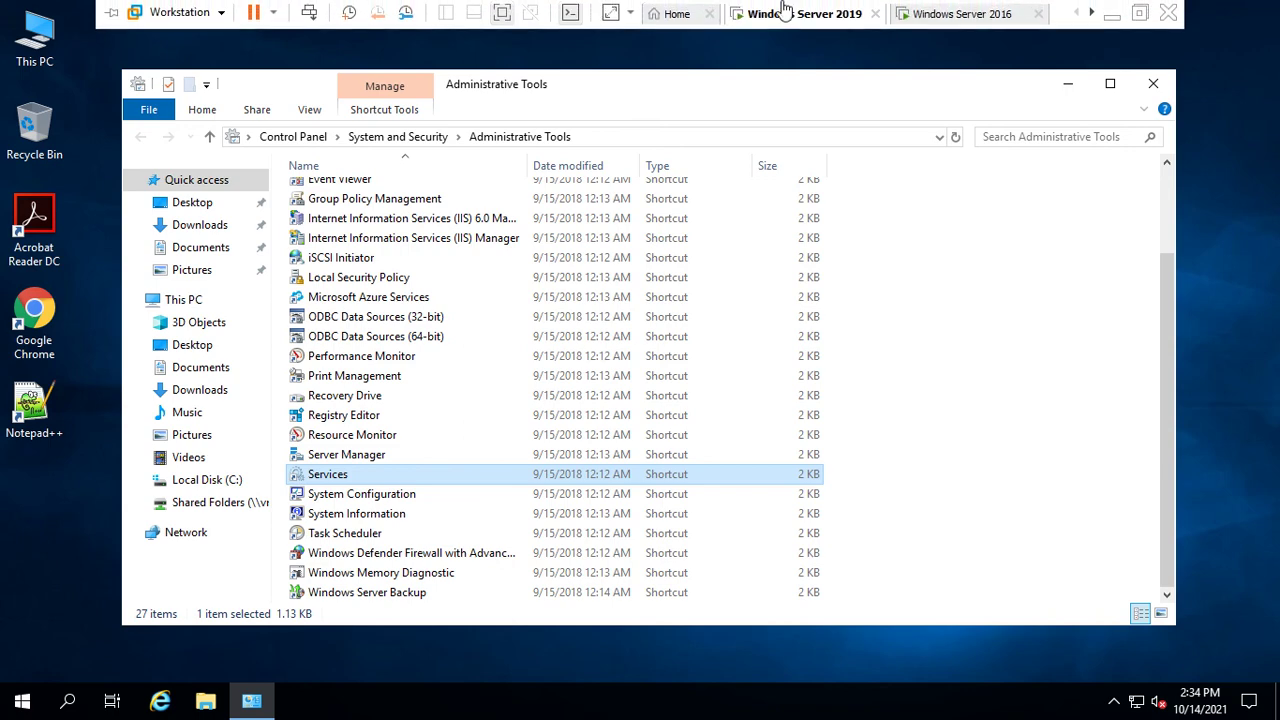
click(945, 14)
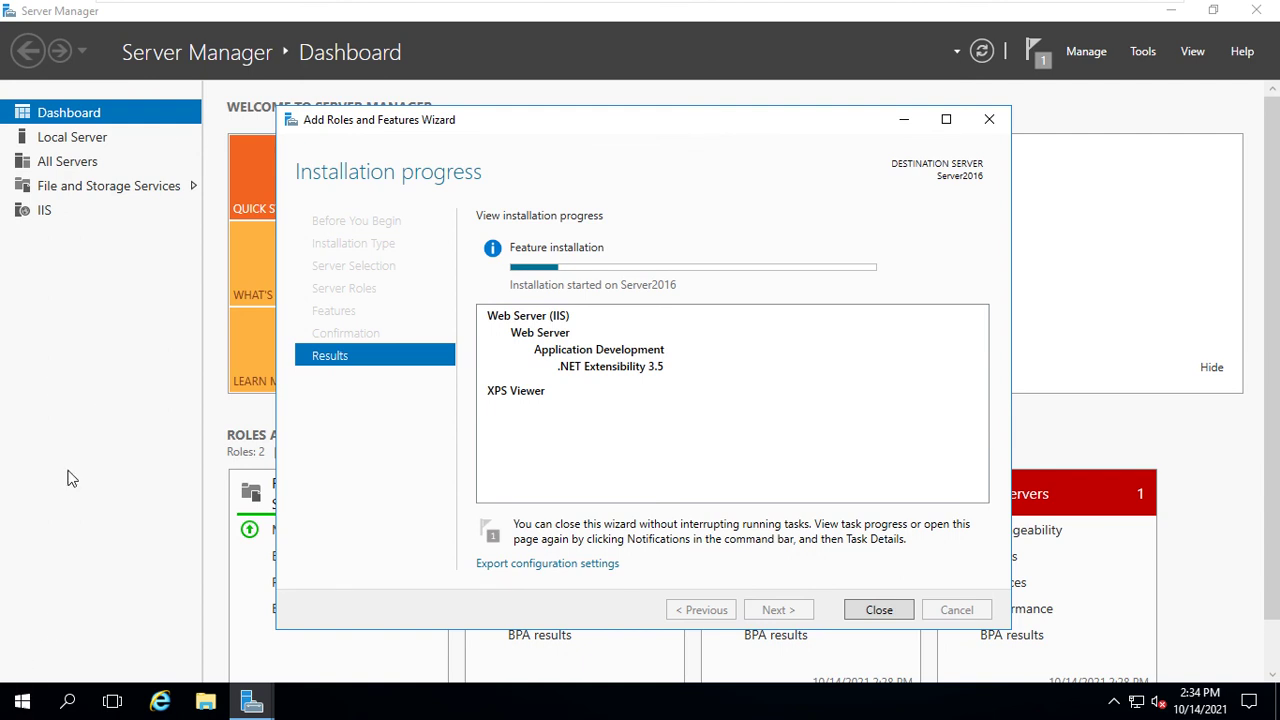
click(24, 708)
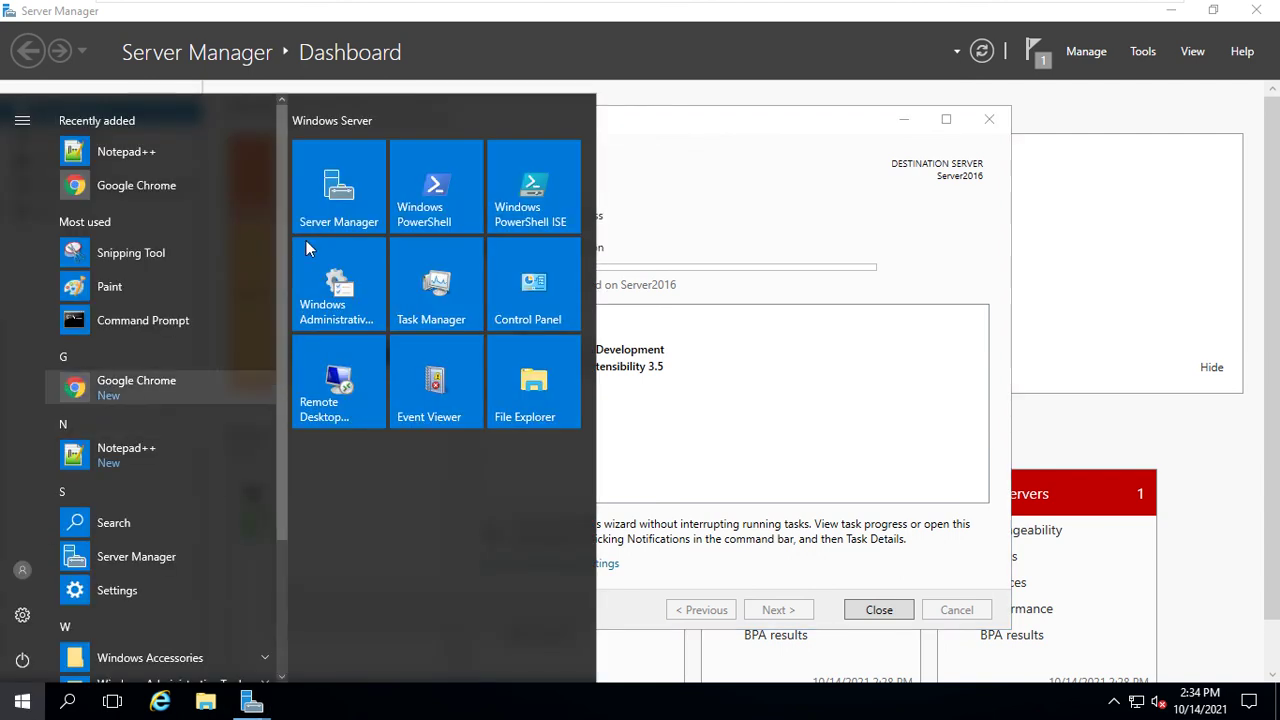
key(Escape)
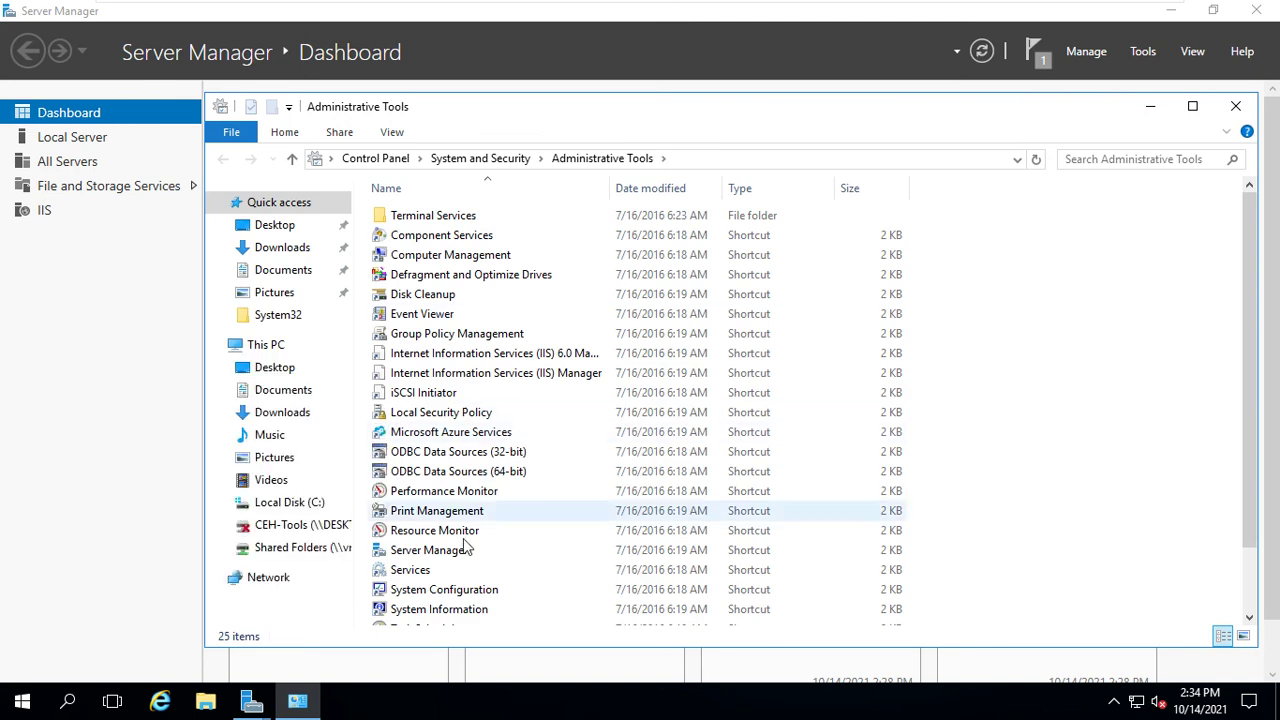
click(454, 573)
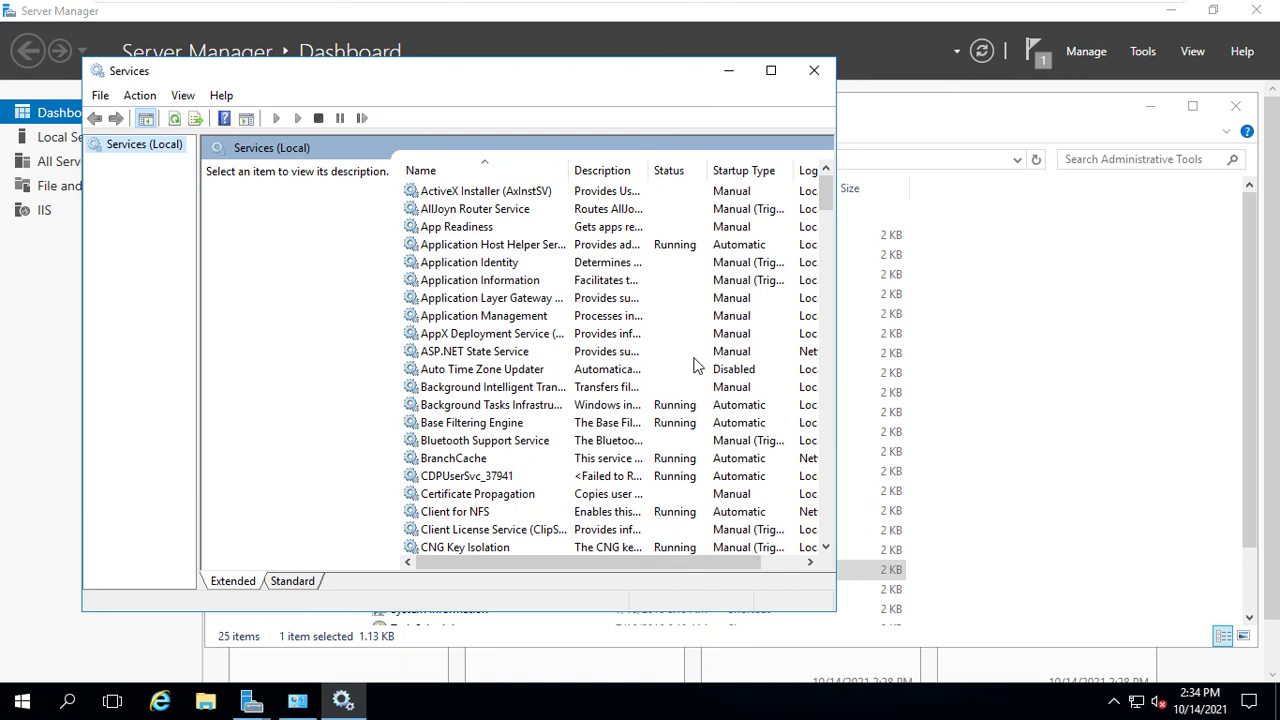
- Find IIS Admin Service in the services list and review its startup type and status in its properties
click(623, 355)
key(i)
key(k)
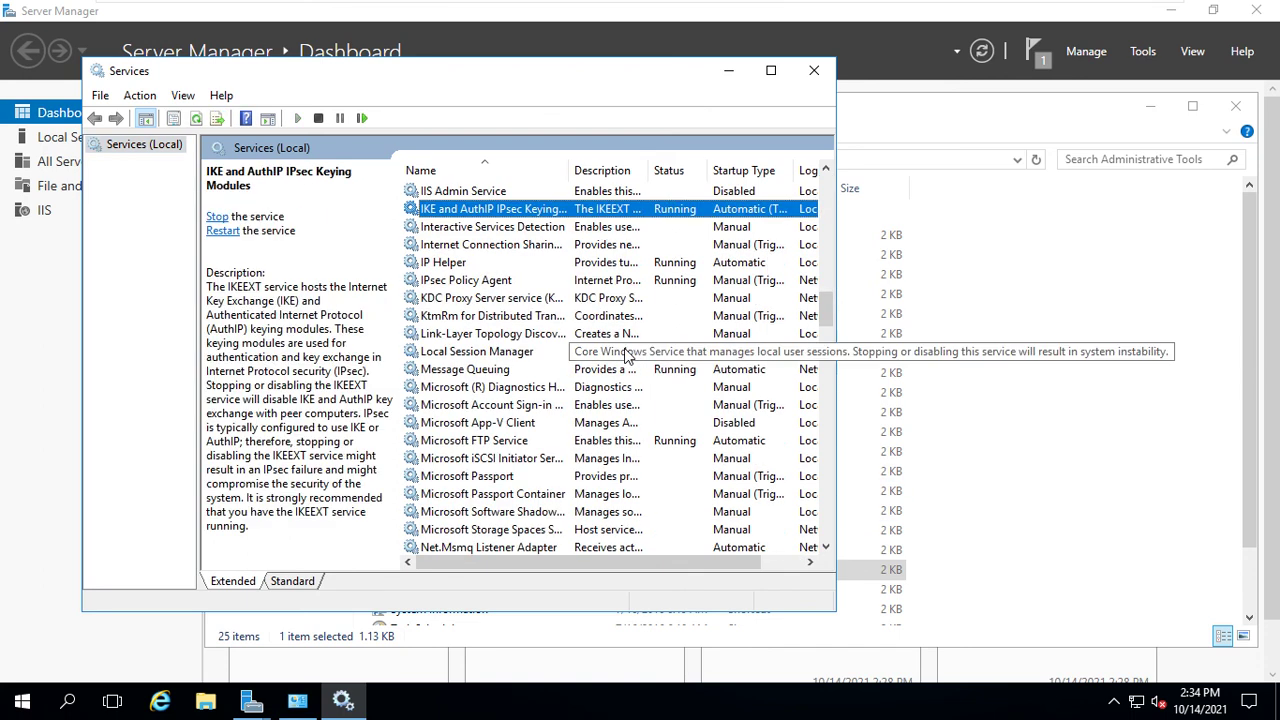
click(503, 193)
right_click(501, 190)
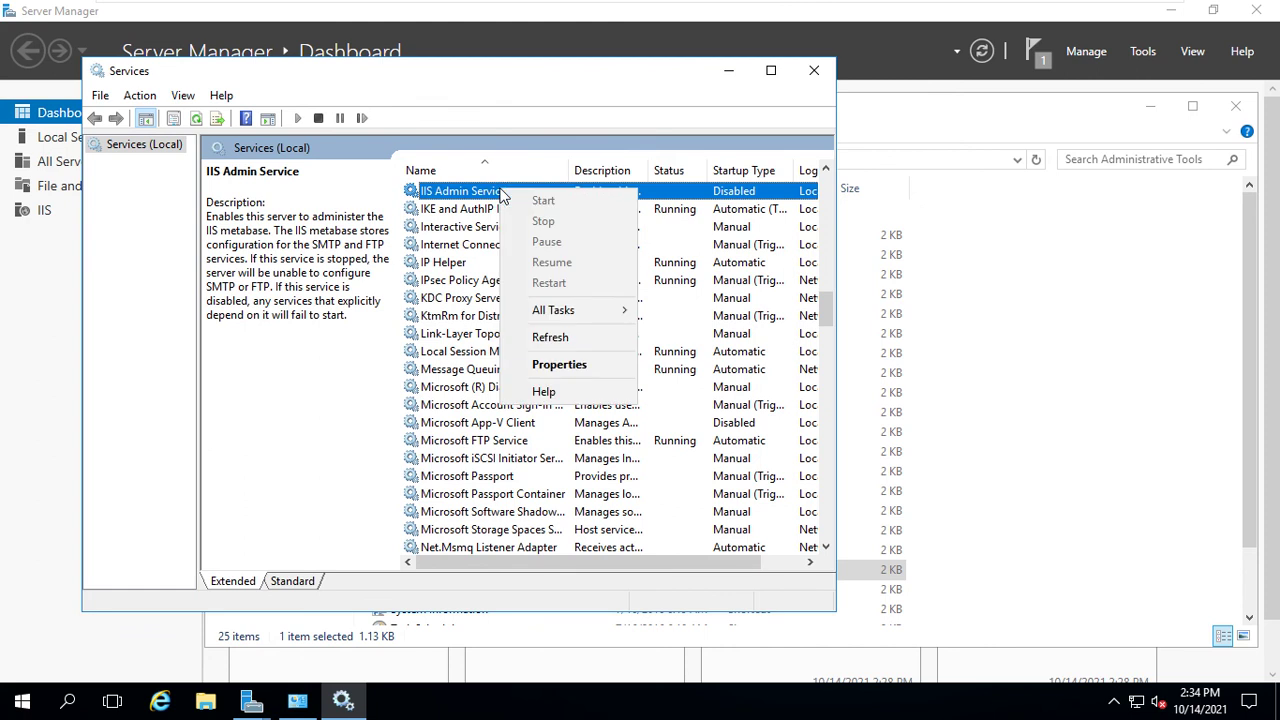
click(555, 365)
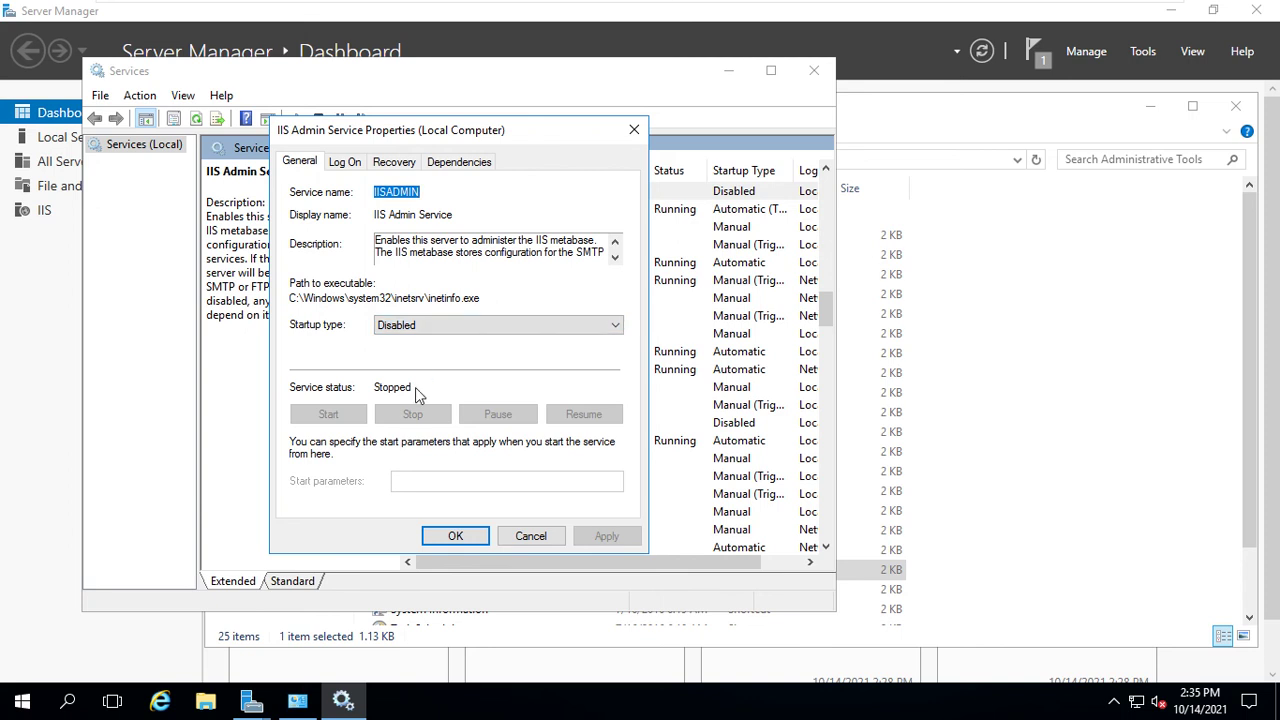
click(455, 536)
- Find the World Wide Web Publishing Service and review its startup type and status in its properties
click(580, 285)
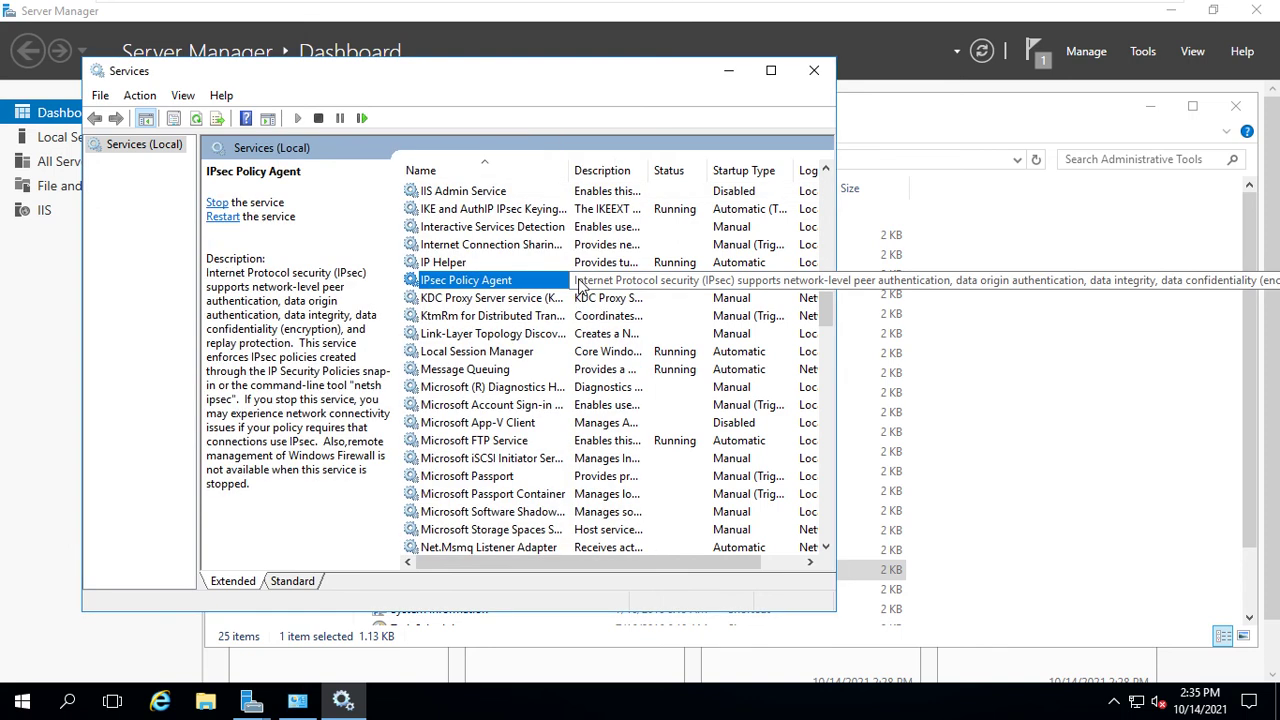
key(w)
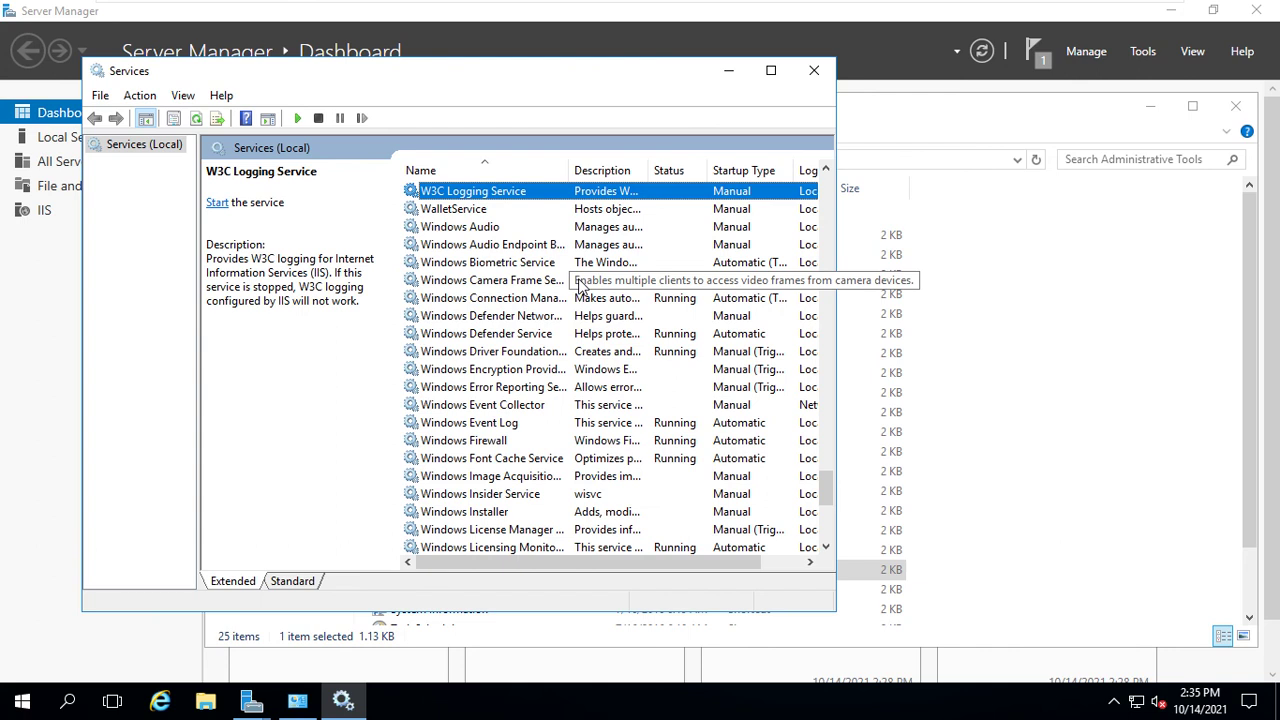
key(Down)
key(Down)
key(Down)
key(Down)
key(Down)
key(Down)
key(Down)
key(Down)
key(Down)
key(Down)
key(Down)
key(Down)
key(Down)
key(Down)
key(Down)
key(Down)
key(Down)
key(Down)
key(Down)
key(Down)
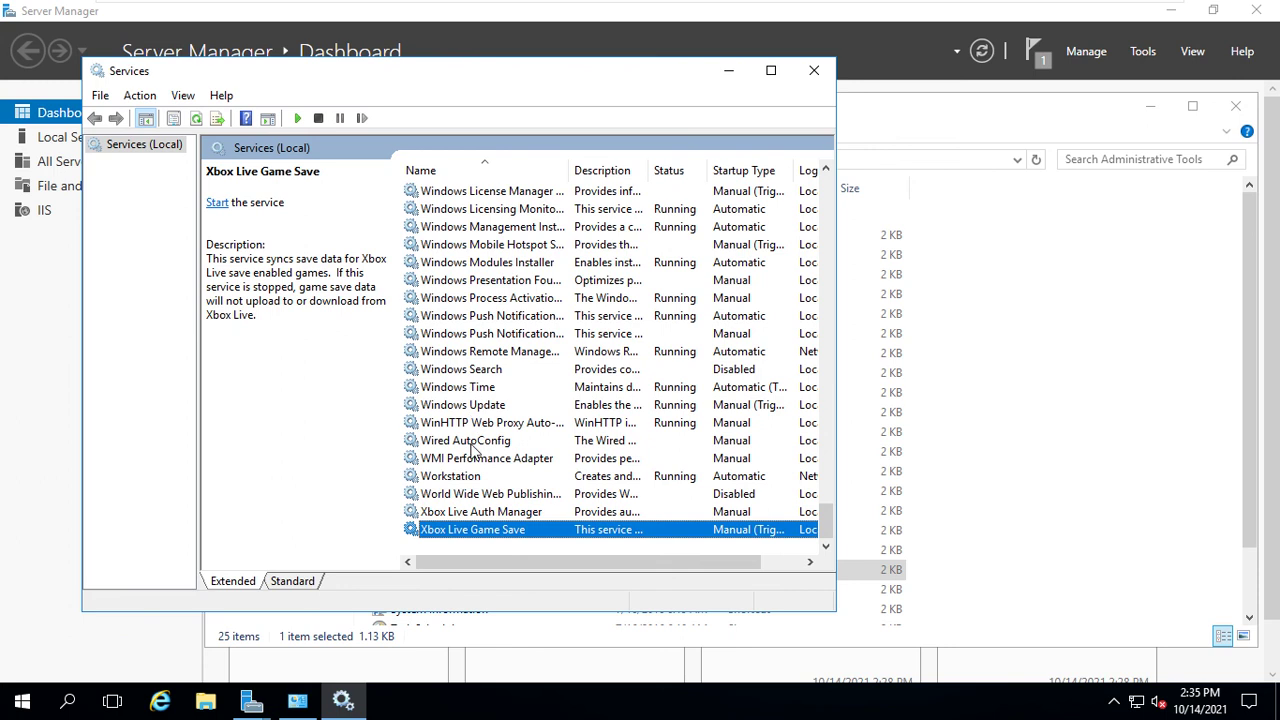
click(476, 496)
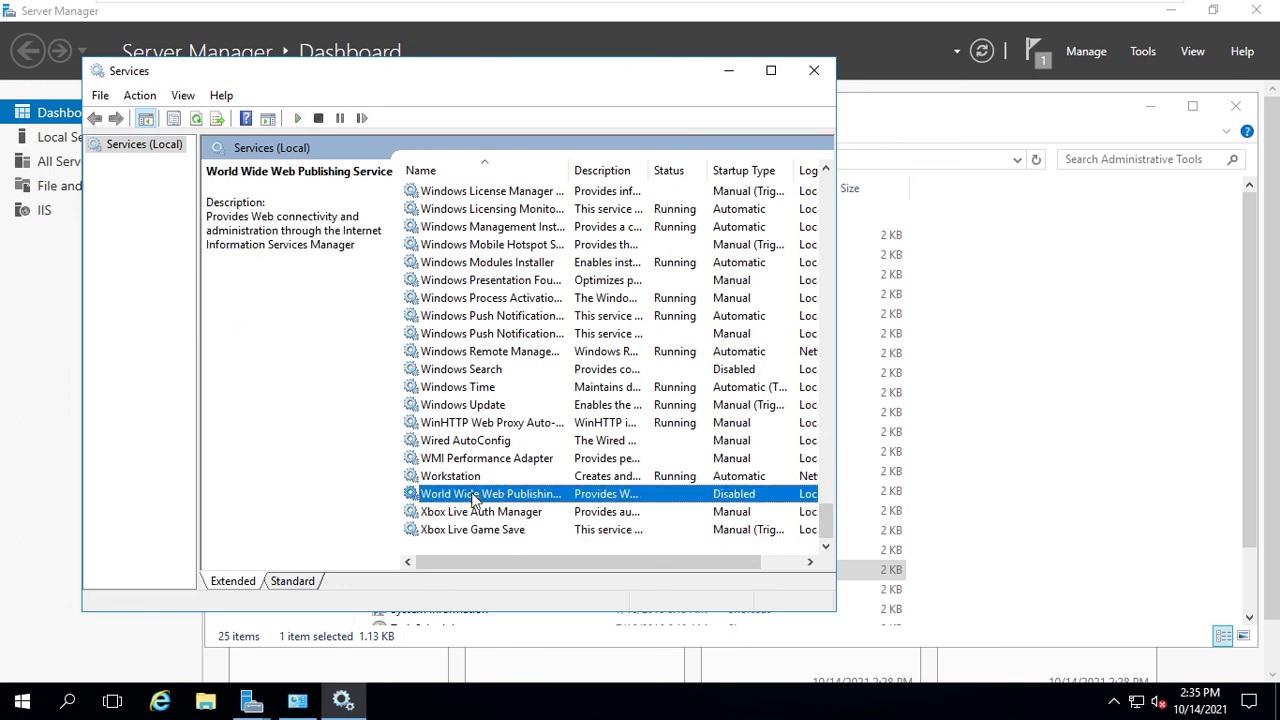
right_click(474, 497)
click(536, 452)
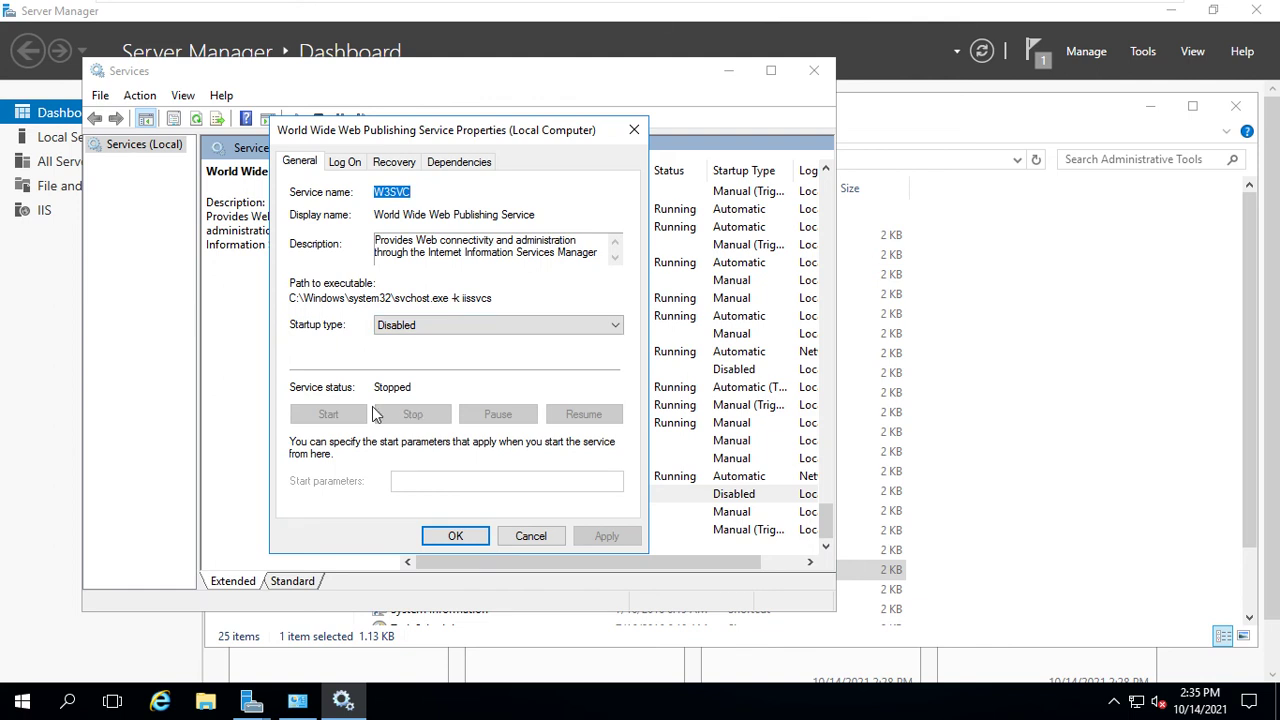
click(468, 534)
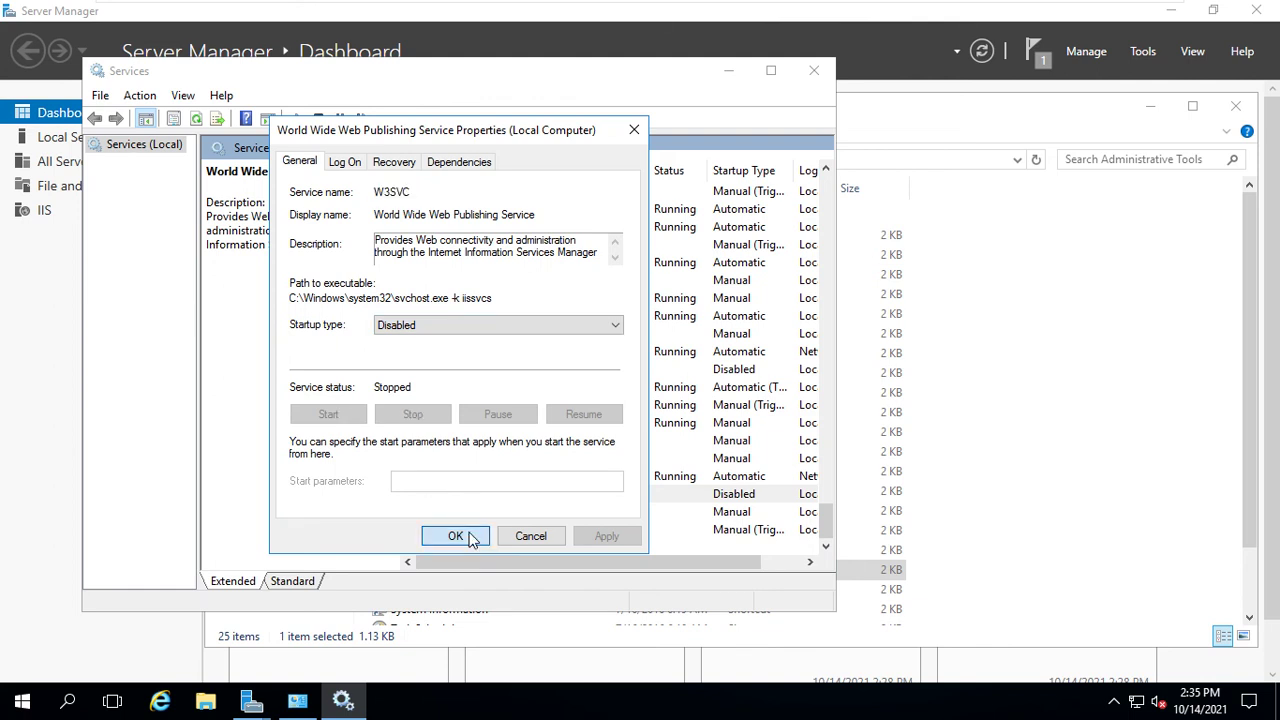
click(466, 536)
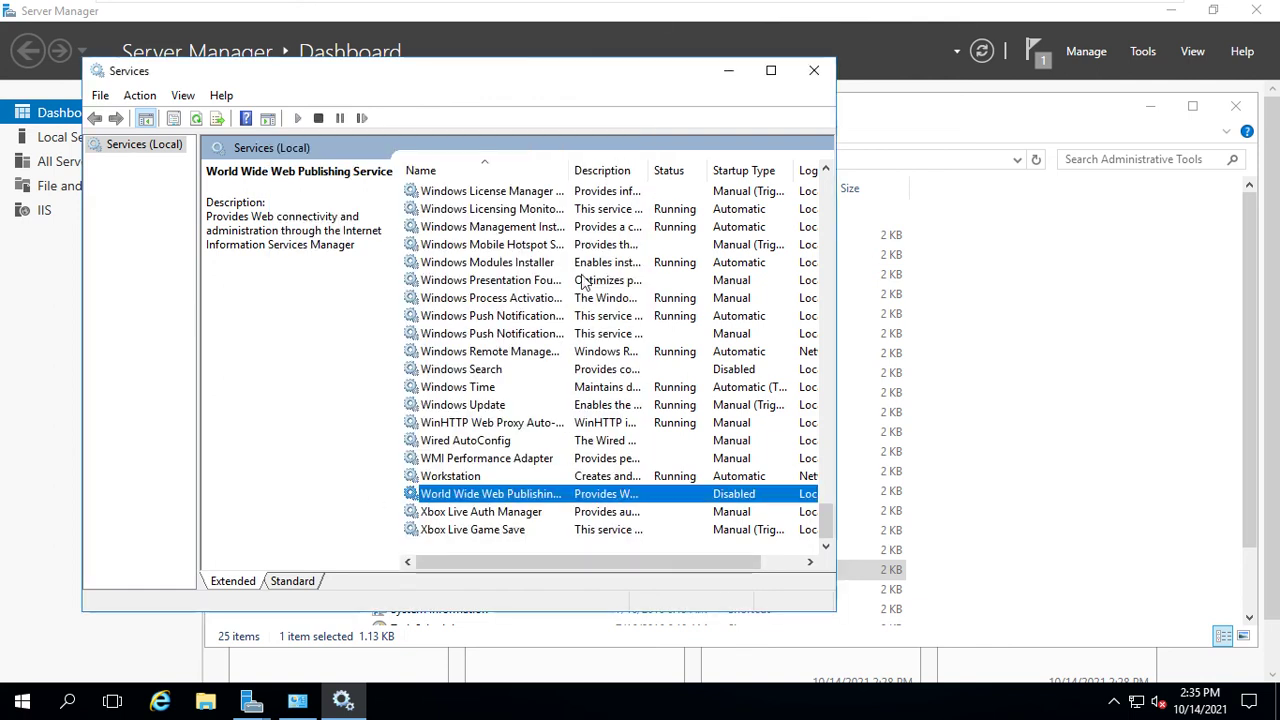
- Close the Services console, Administrative Tools, the Add Roles and Features Wizard and Server Manager
click(822, 70)
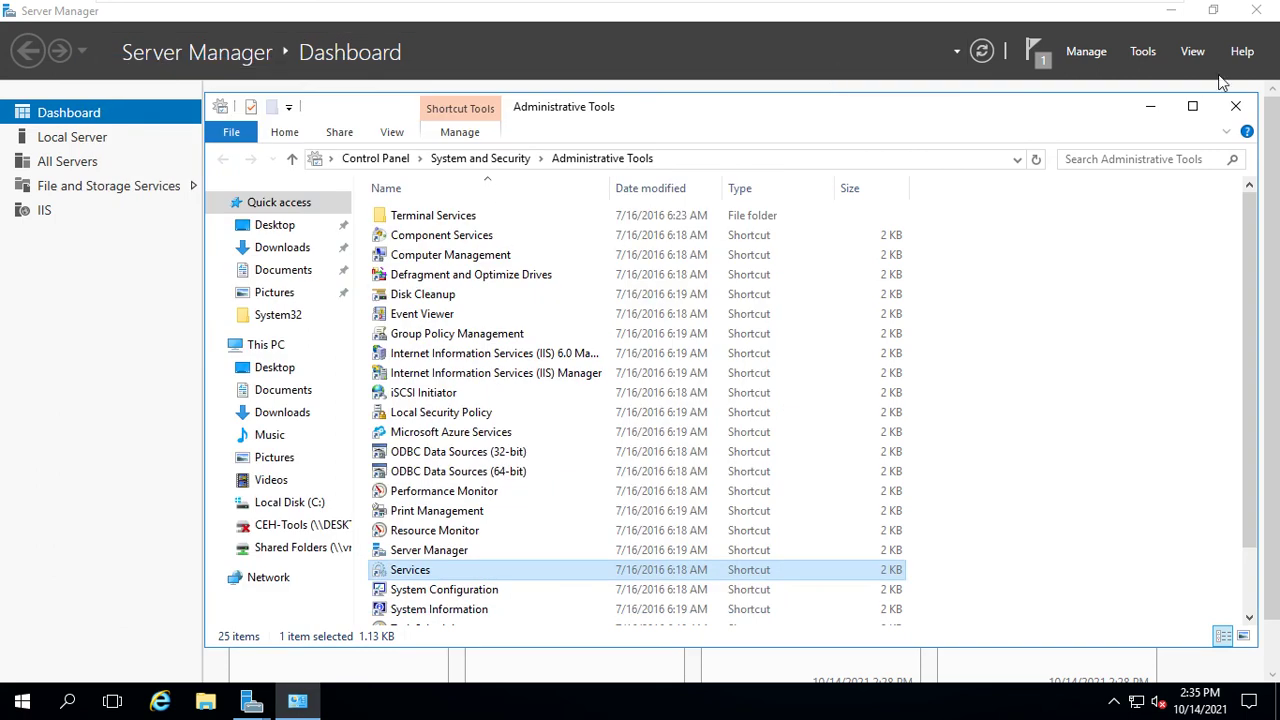
click(1238, 108)
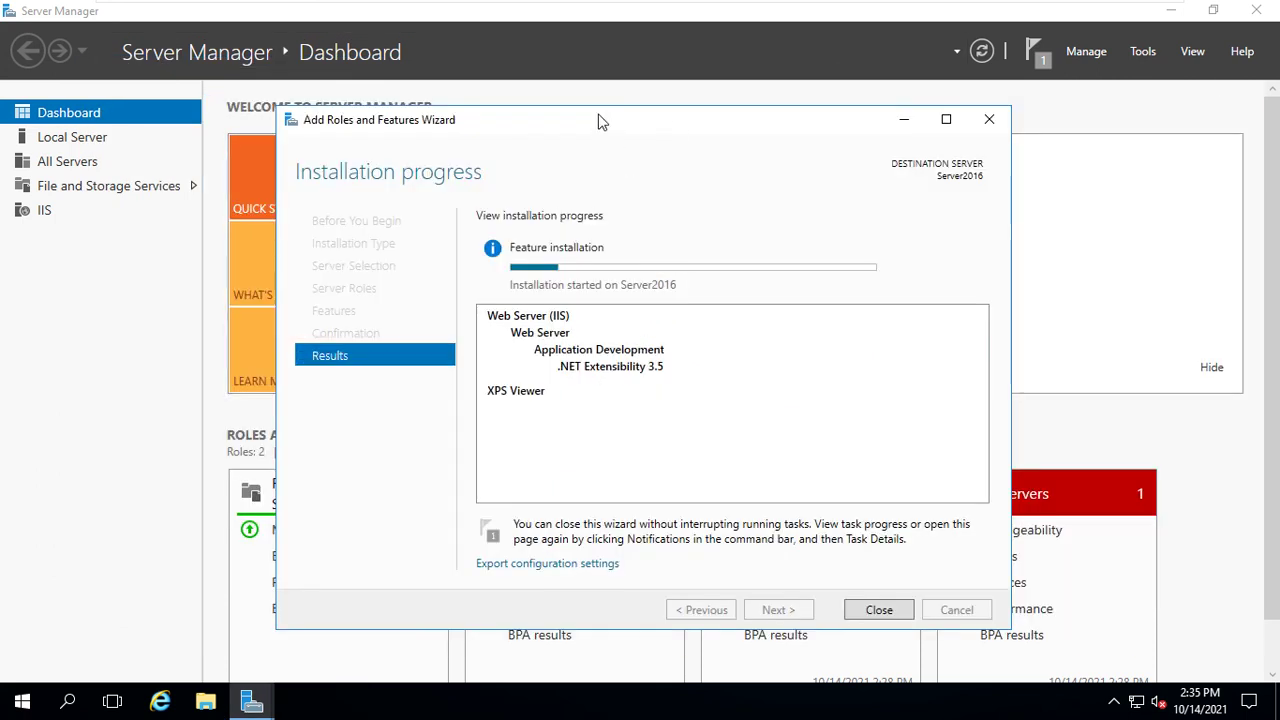
drag(608, 122, 651, 138)
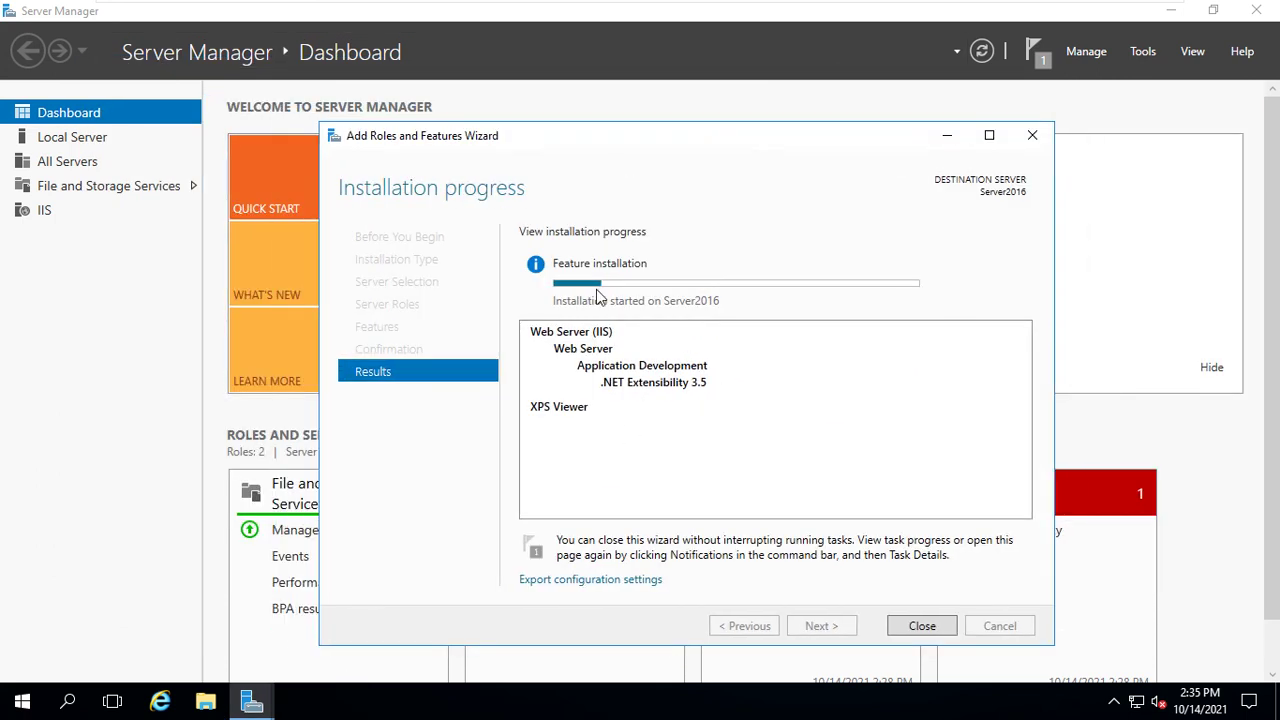
click(916, 628)
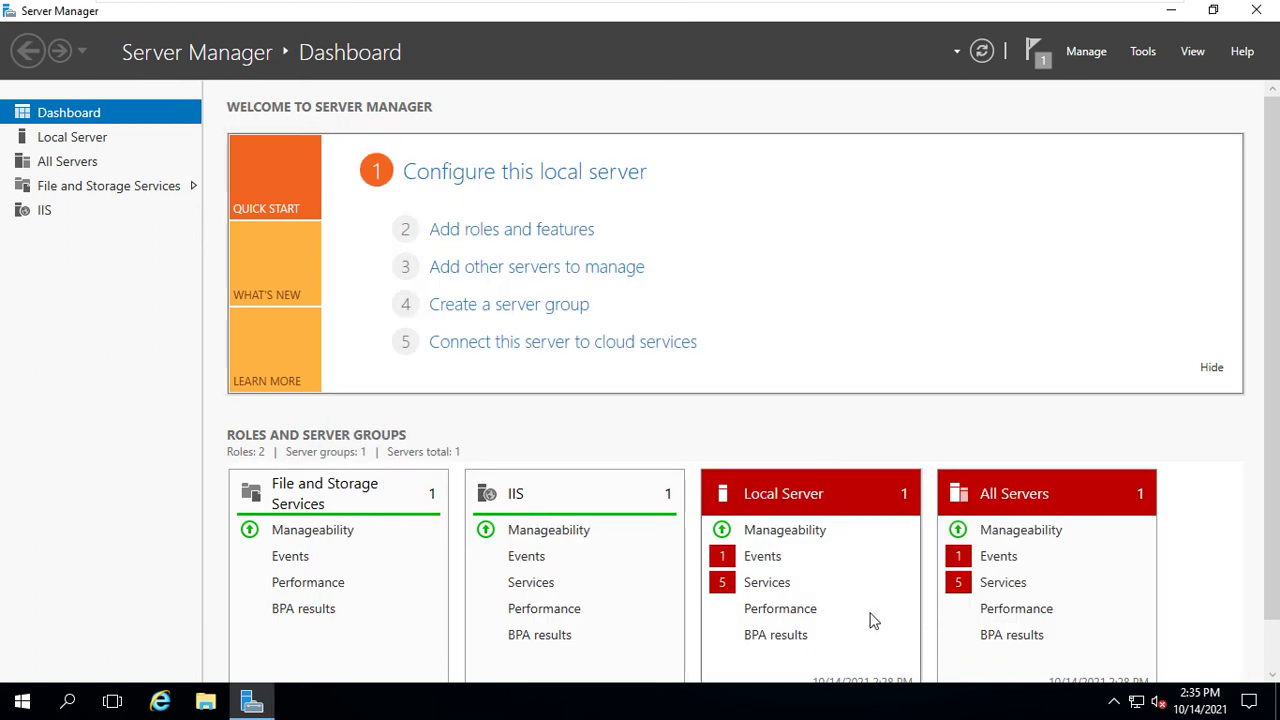
click(1256, 10)
right_click(694, 166)
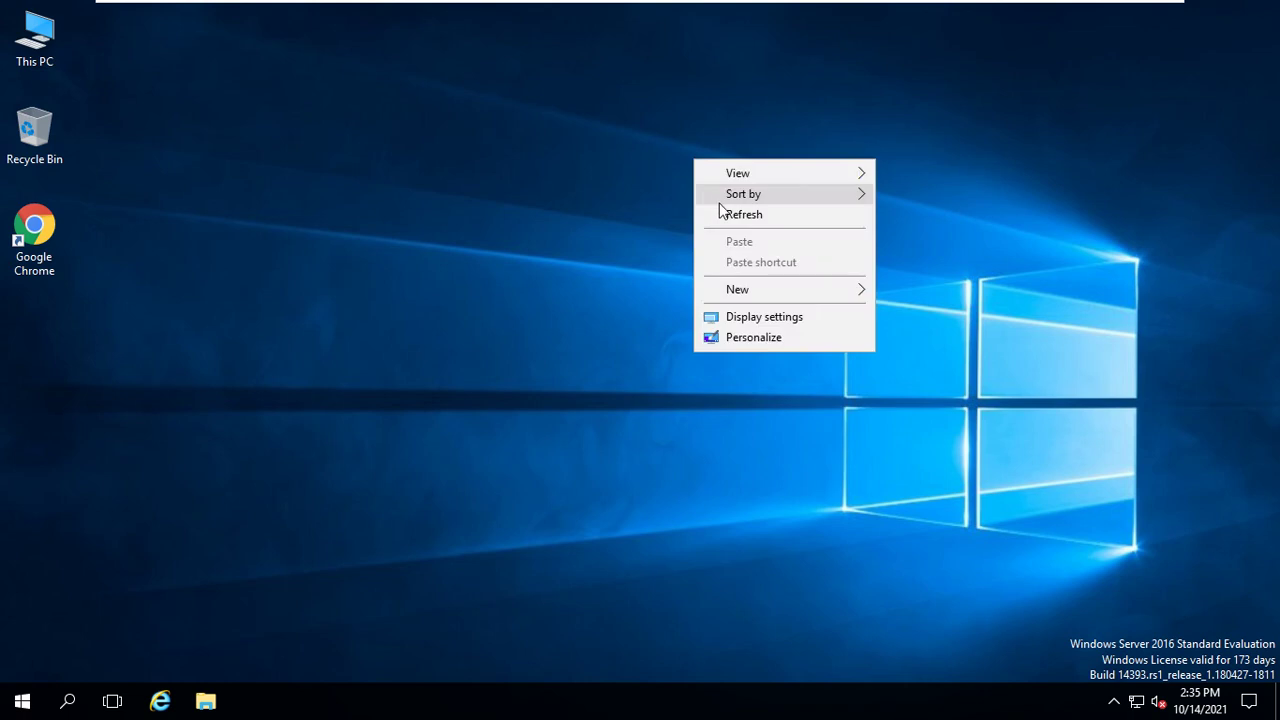
click(725, 214)
right_click(729, 215)
click(772, 272)
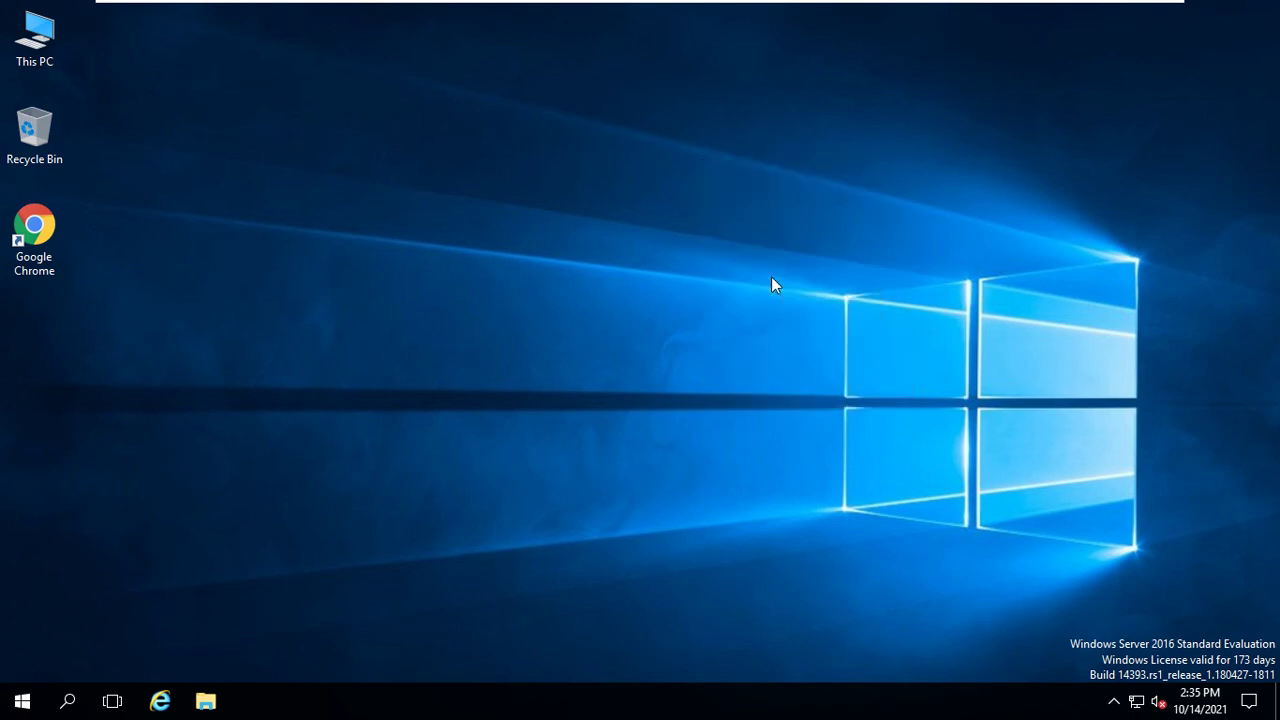
right_click(614, 202)
click(657, 256)
right_click(657, 258)
click(694, 314)
right_click(563, 142)
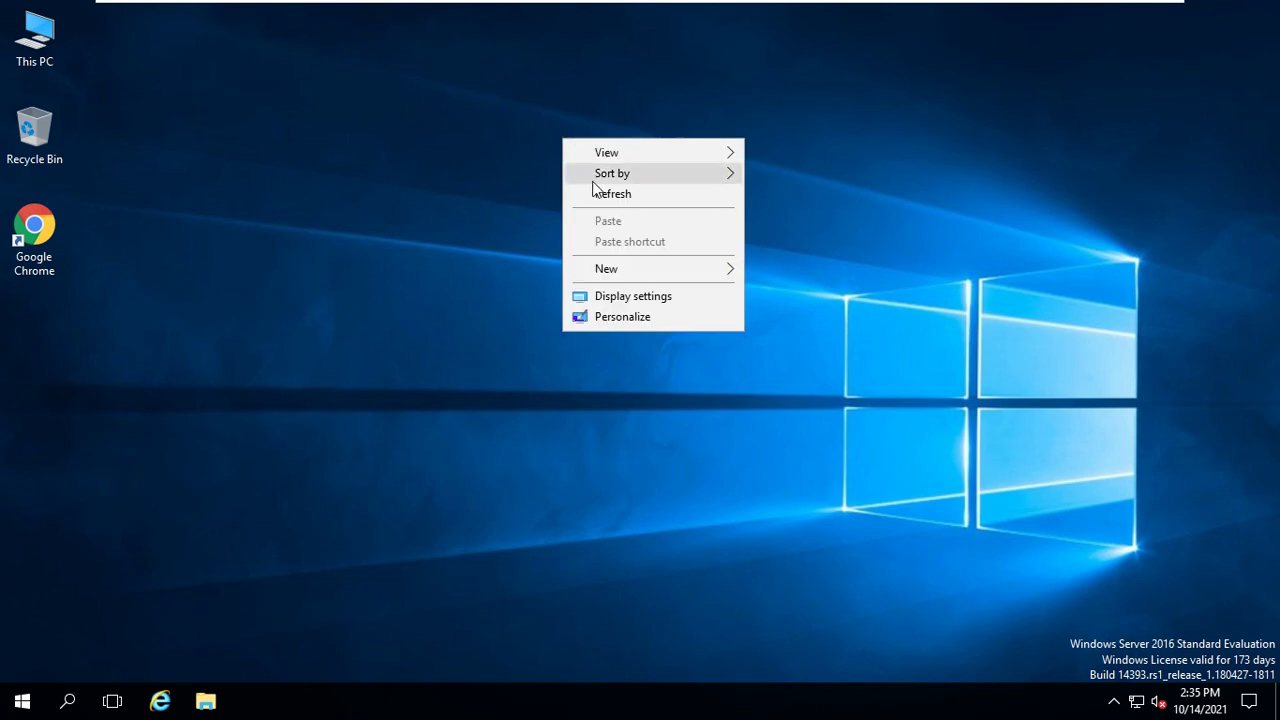
click(597, 191)
right_click(597, 192)
click(628, 247)
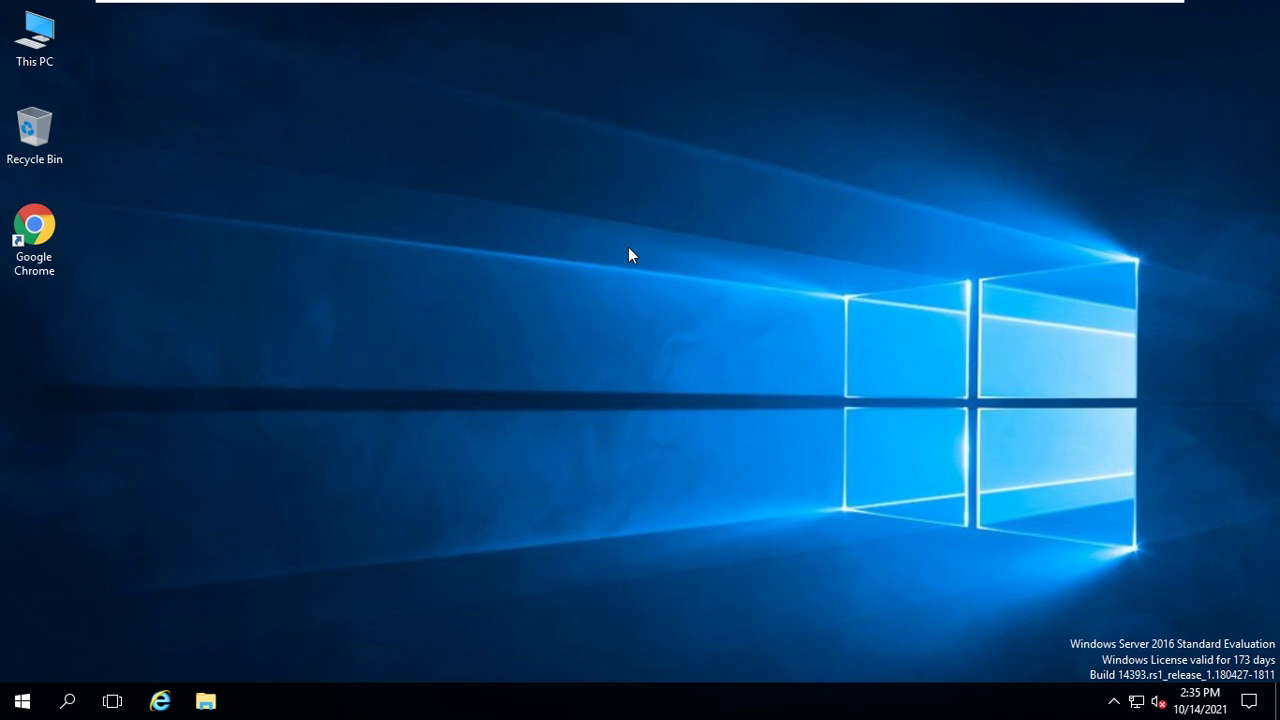
right_click(628, 247)
click(663, 302)
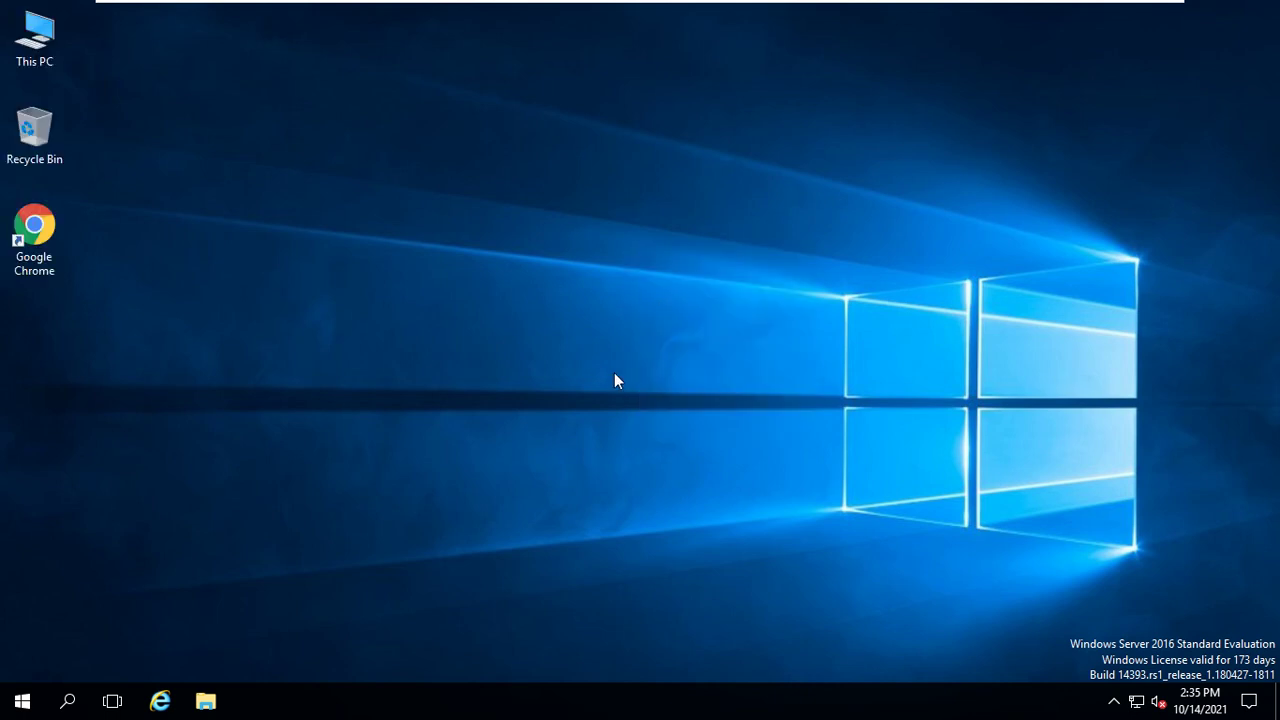